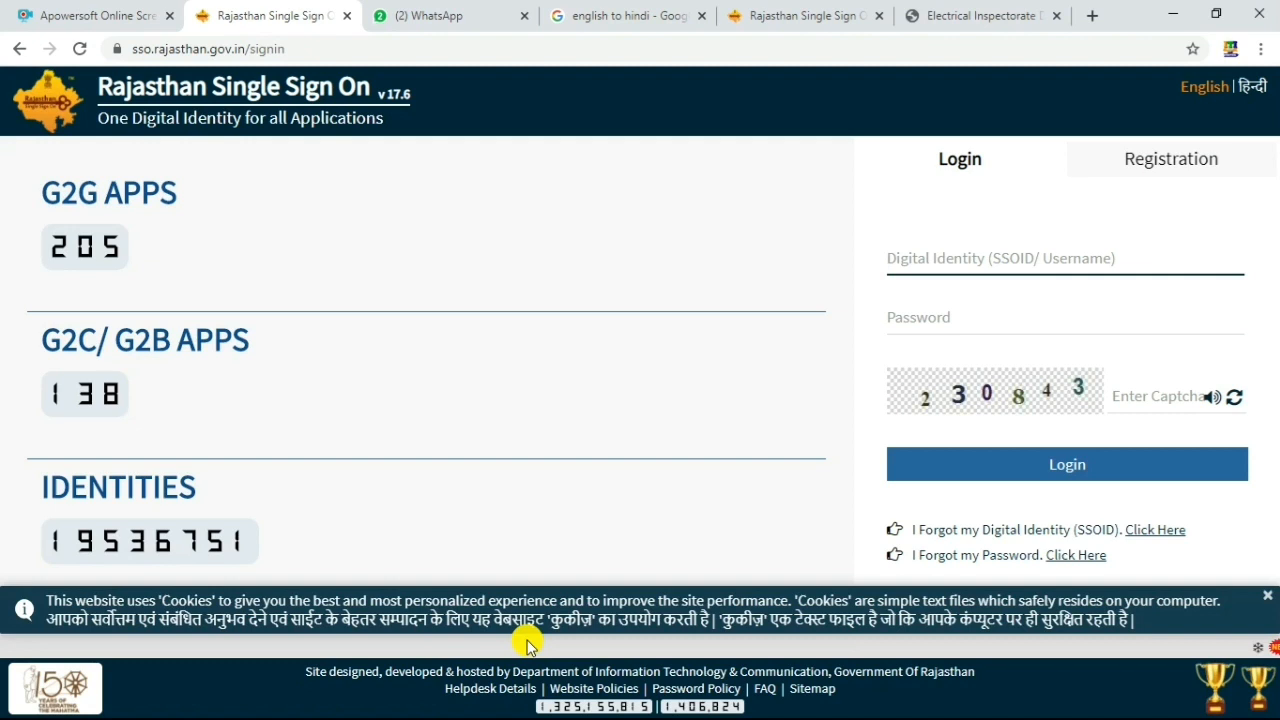
# Log in to Rajasthan Single Sign On with the SSOID, account password and captcha code
pyautogui.click(923, 257)
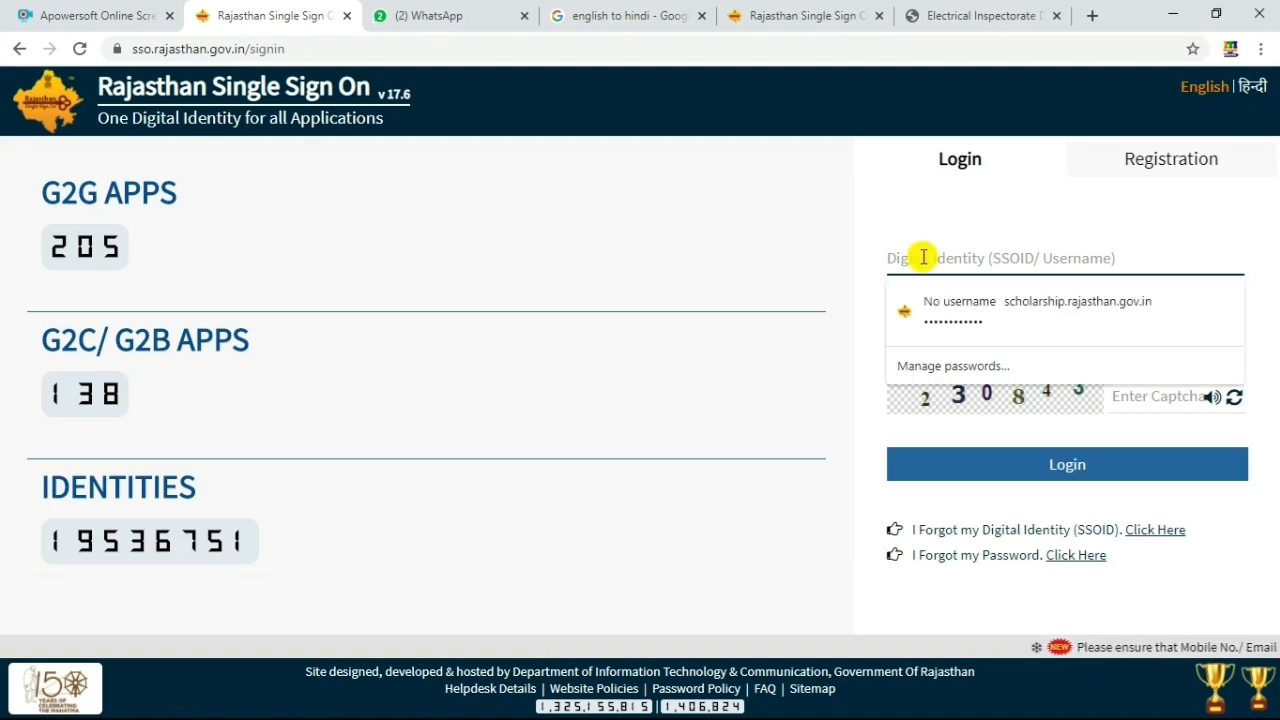
pyautogui.click(860, 347)
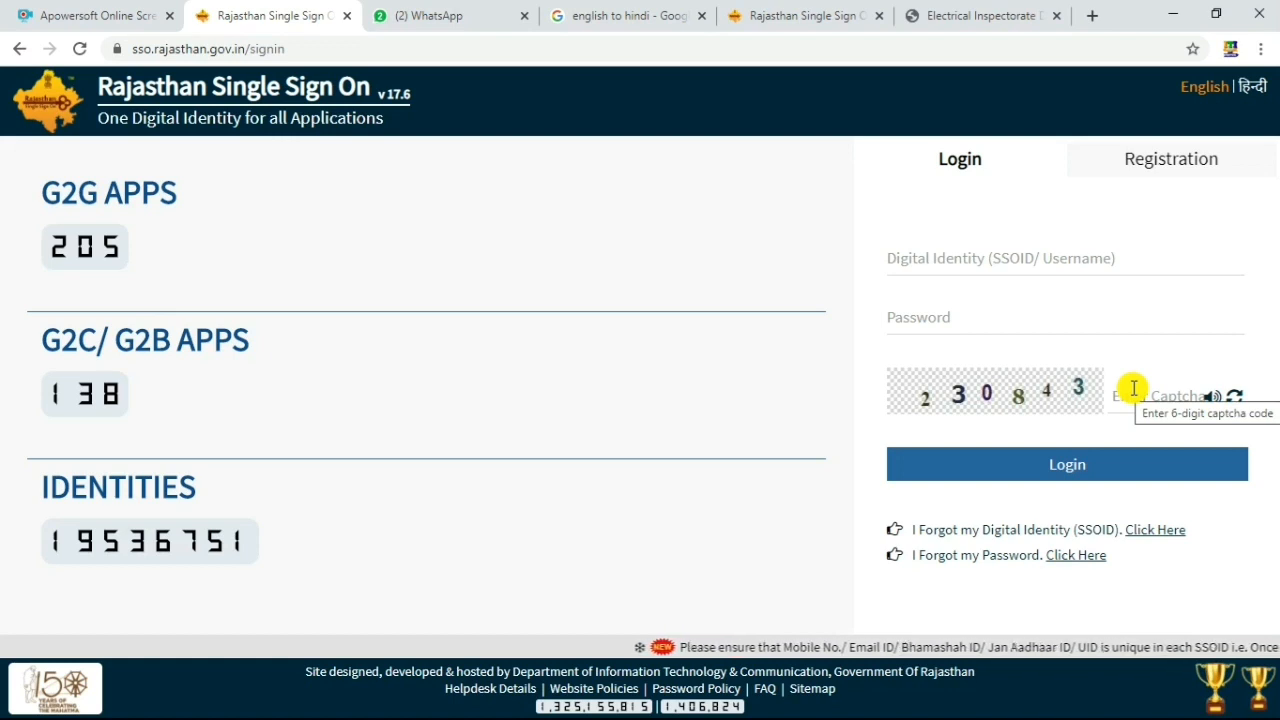
pyautogui.click(997, 257)
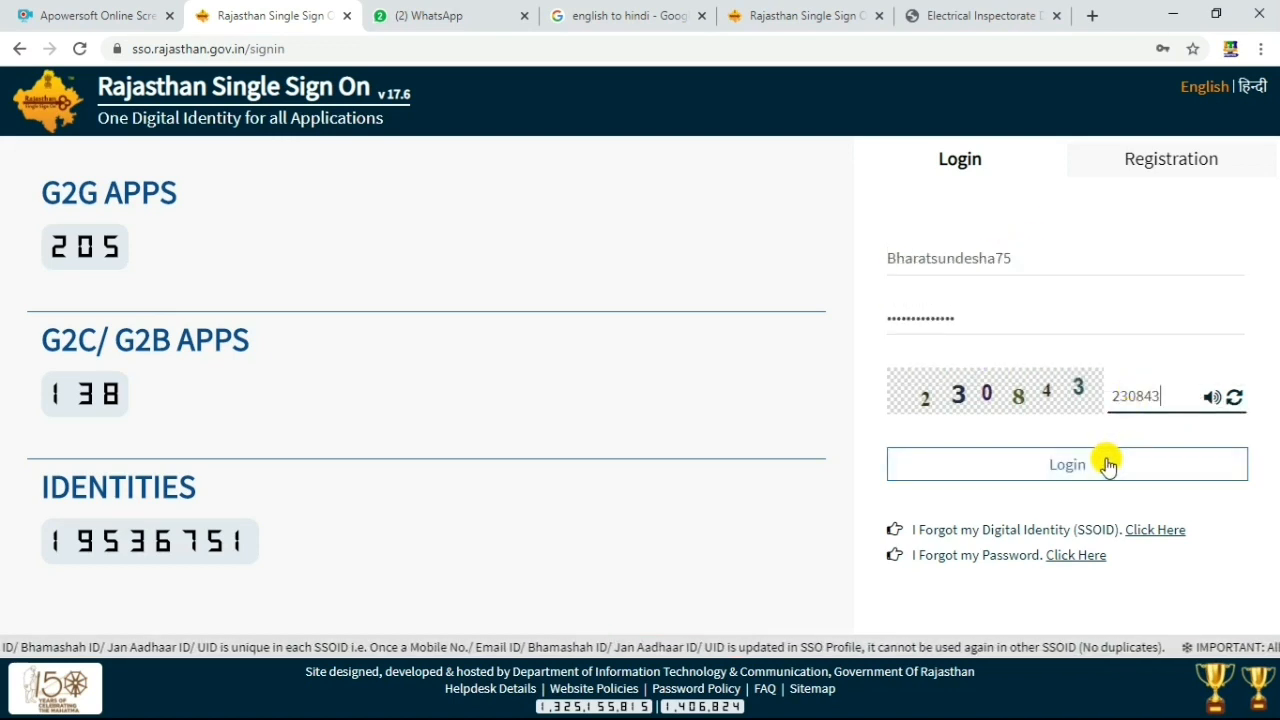
pyautogui.click(1103, 461)
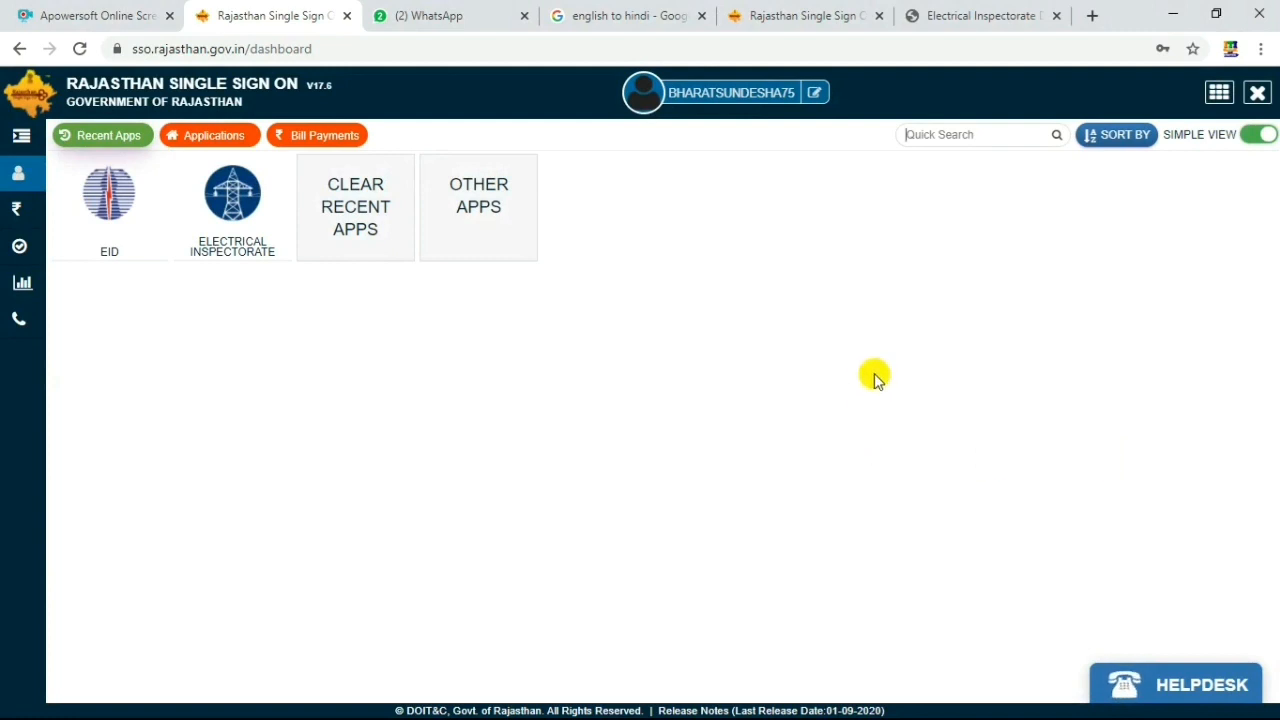
# Search the SSO dashboard for "eid" and open the EID application
pyautogui.click(979, 139)
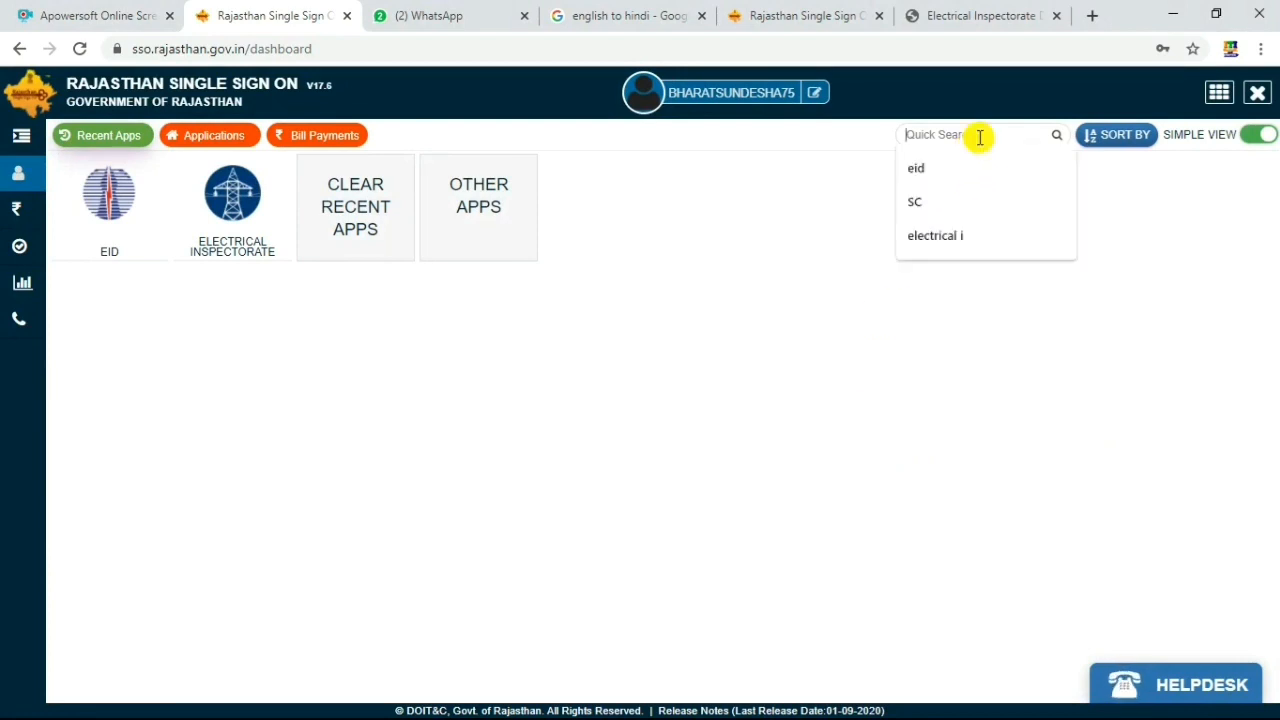
pyautogui.click(923, 170)
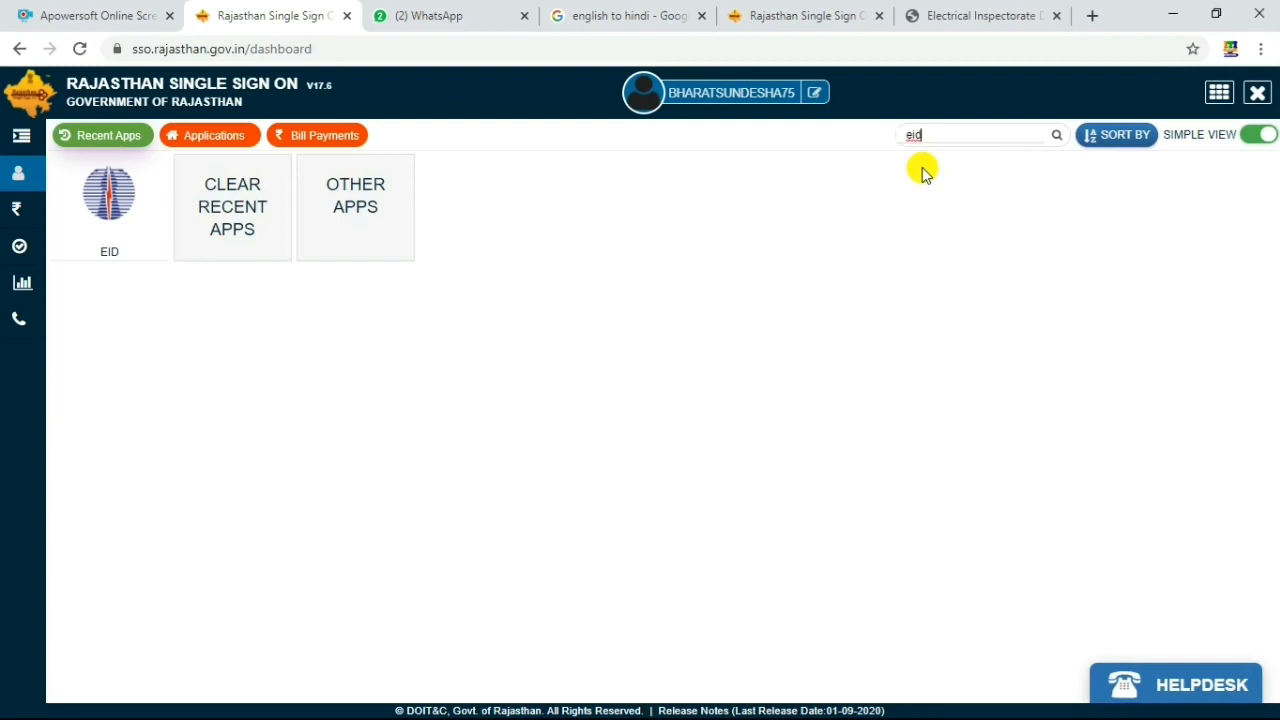
pyautogui.click(1056, 135)
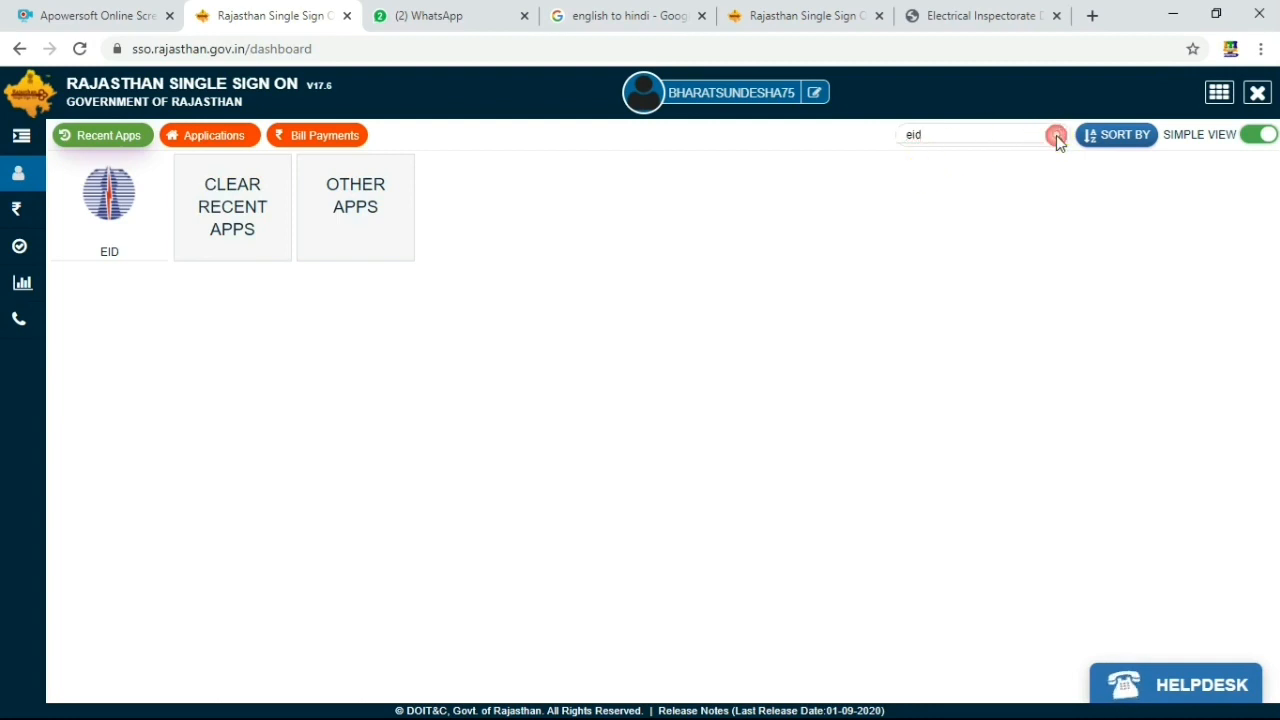
pyautogui.click(116, 224)
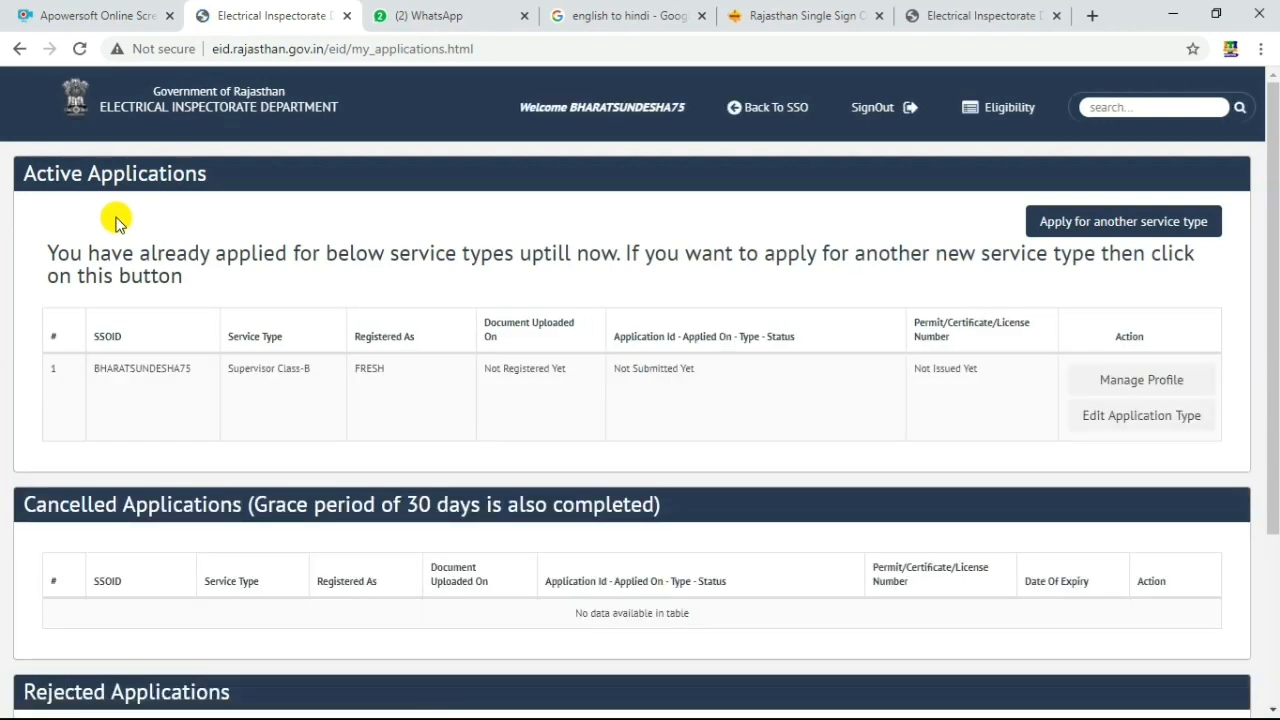
# Try to set the Supervisor Class-B application's new application type to FRESH, and close the edit dialog
pyautogui.click(1124, 416)
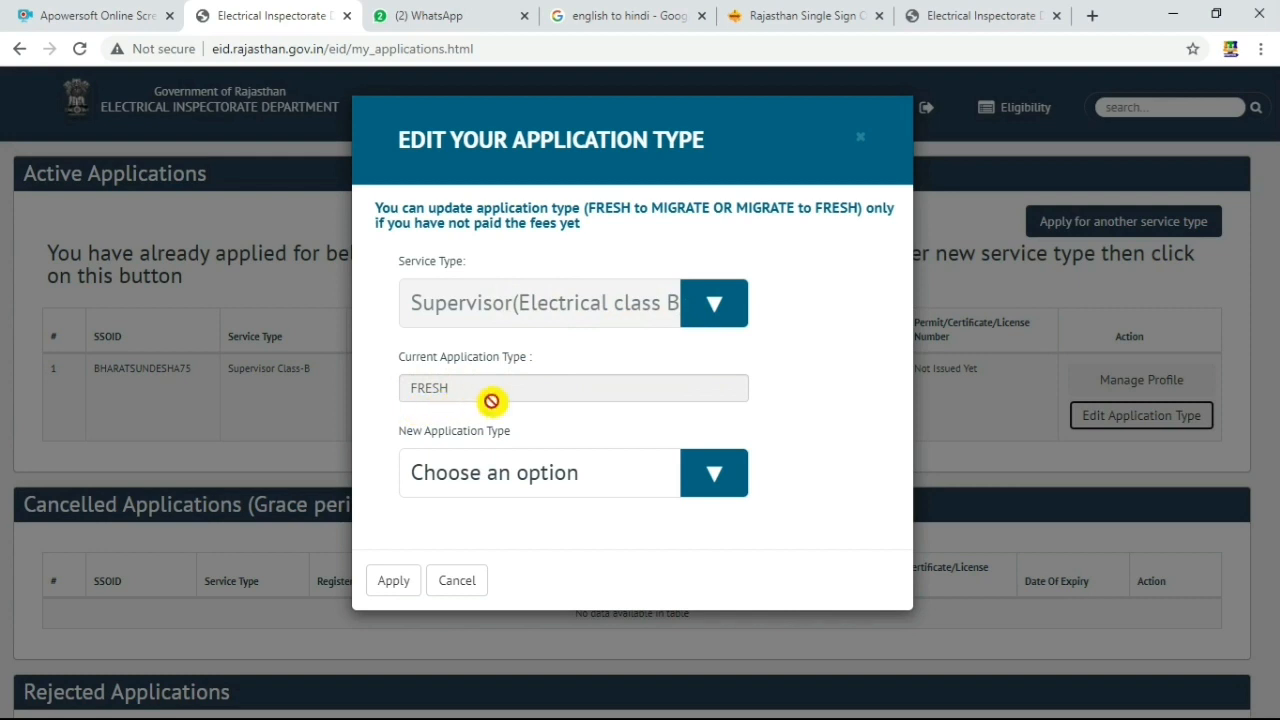
pyautogui.click(702, 490)
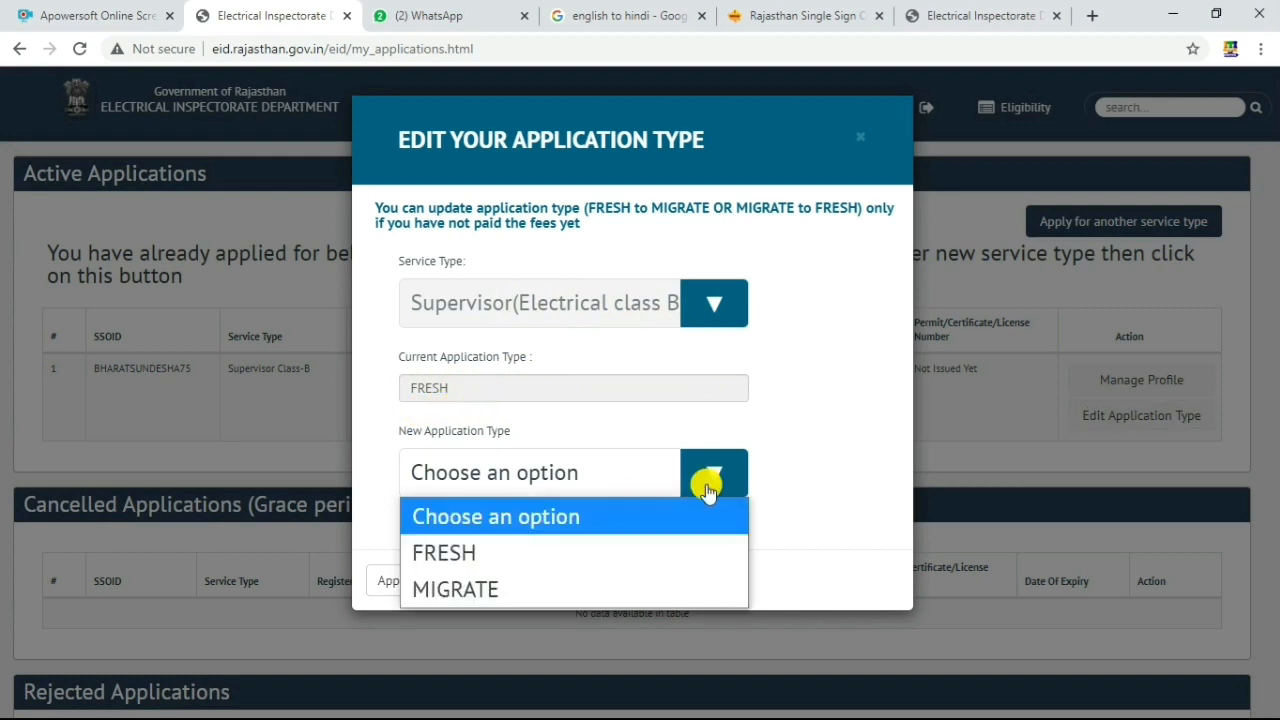
pyautogui.click(451, 546)
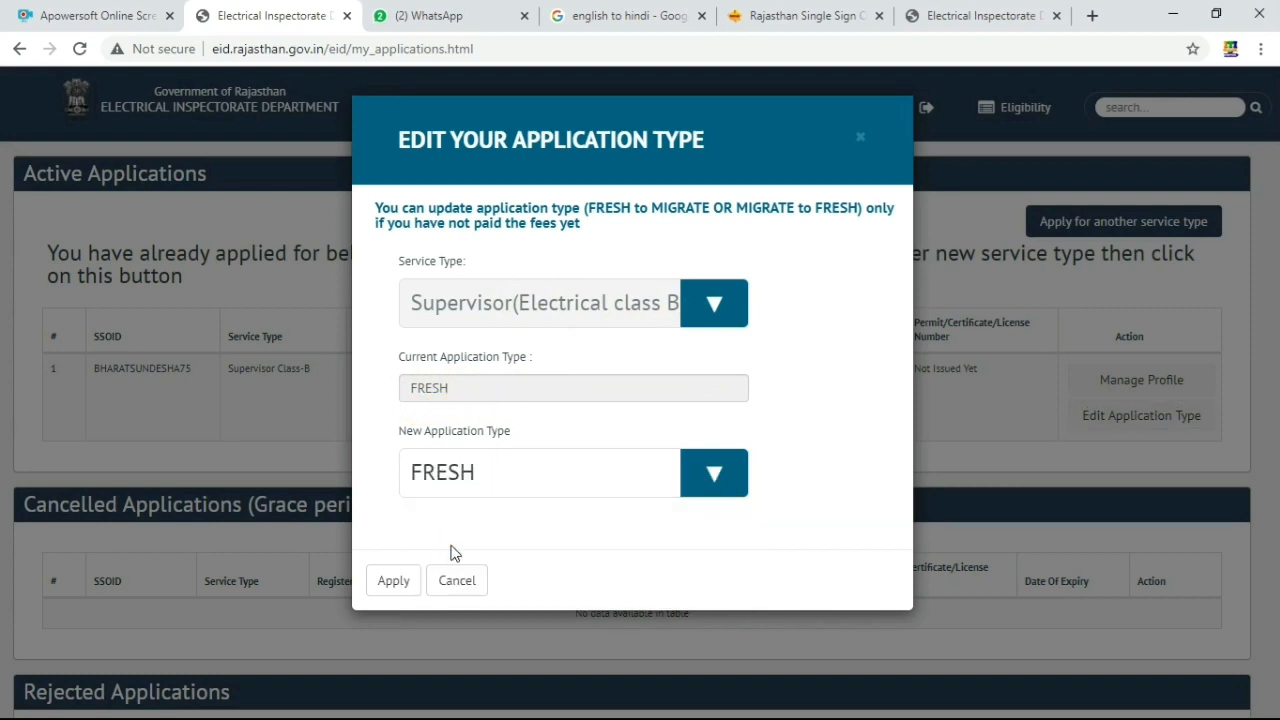
pyautogui.click(396, 580)
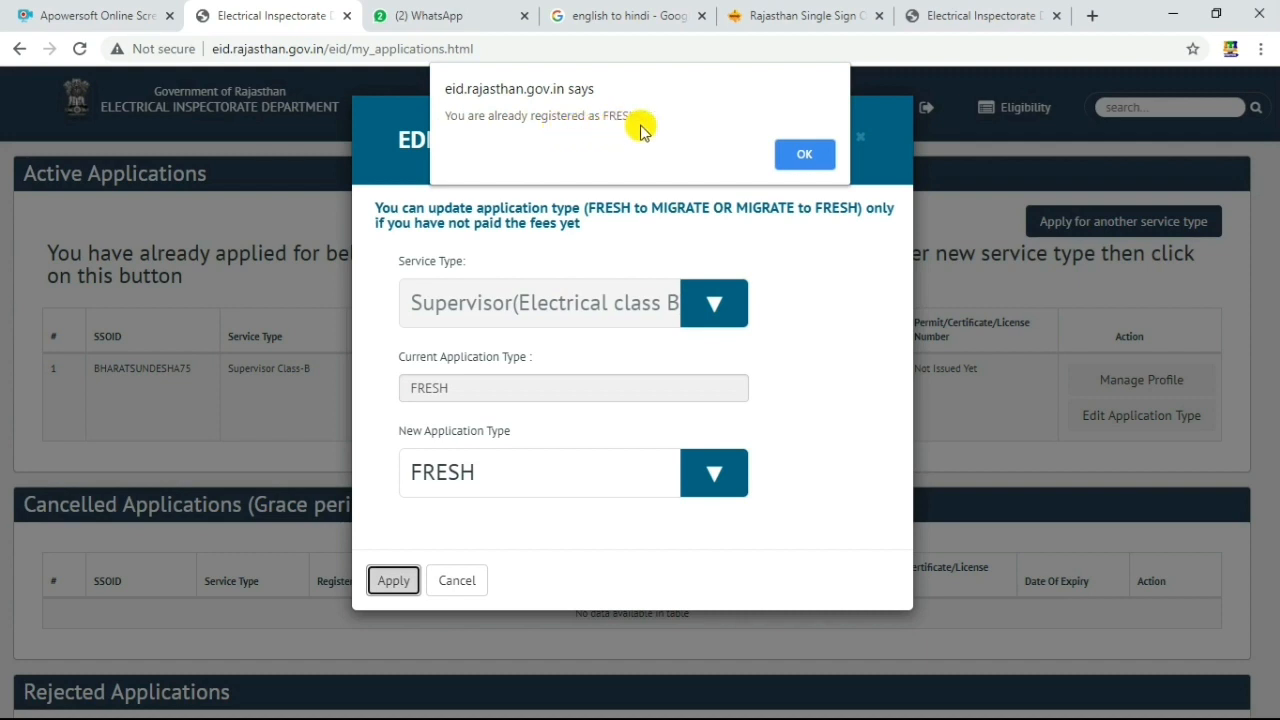
pyautogui.click(805, 156)
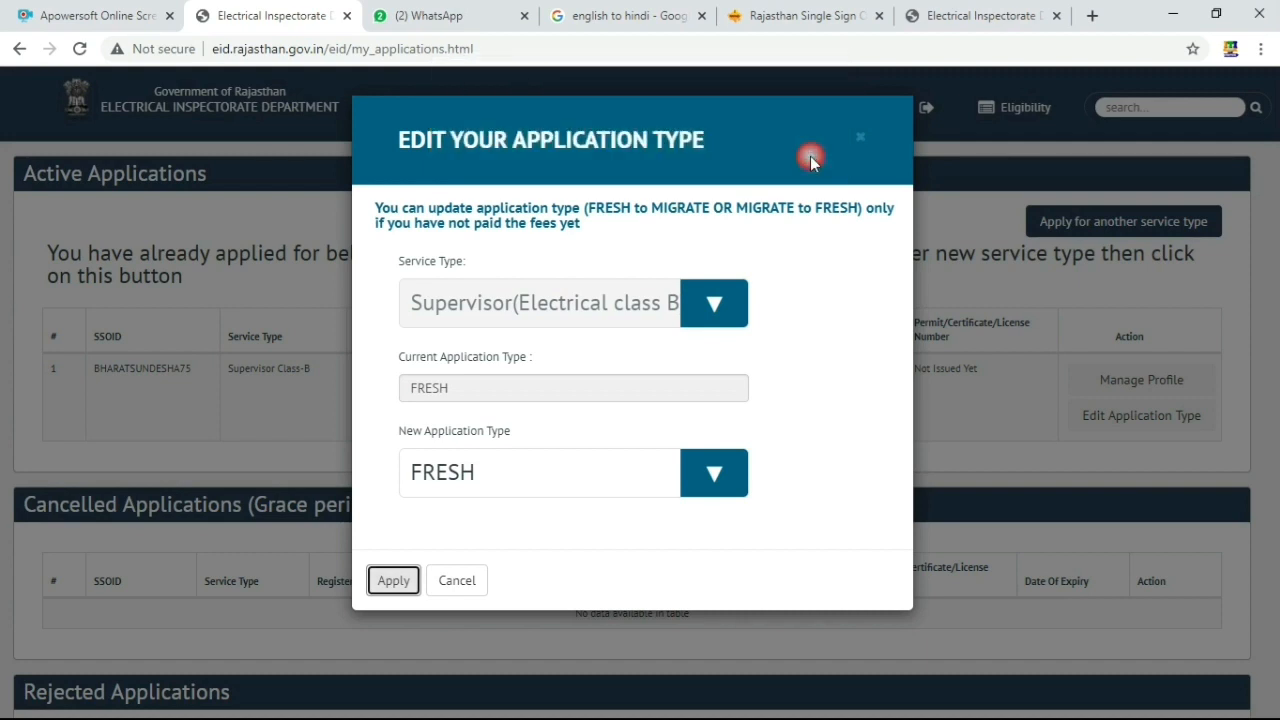
pyautogui.click(865, 140)
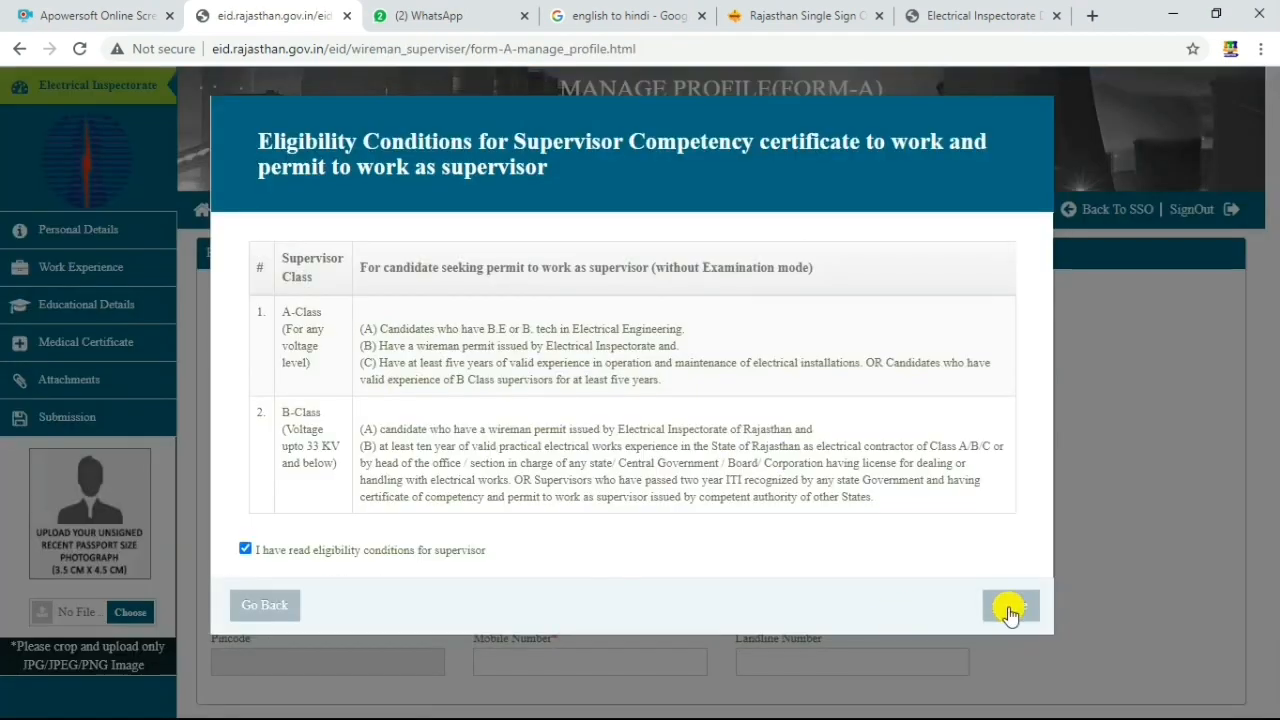
# Accept the supervisor eligibility conditions and go to the Personal Details section of the Form-A profile
pyautogui.click(1012, 606)
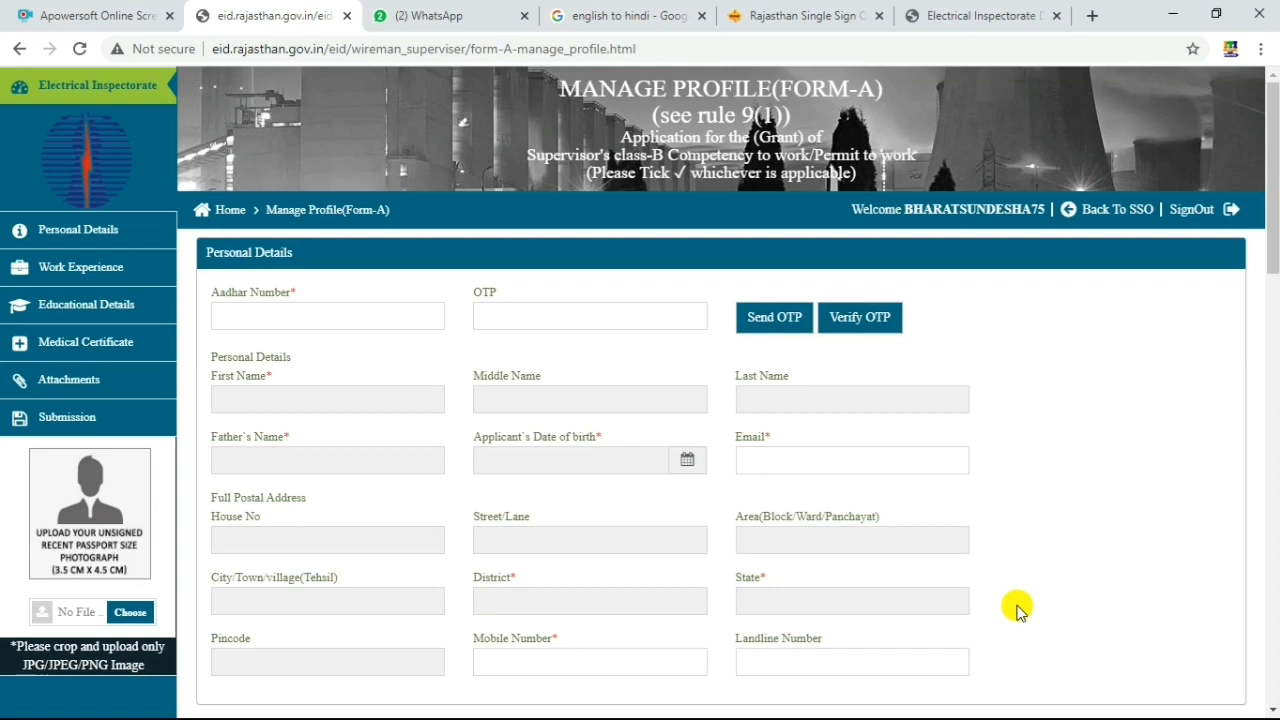
pyautogui.click(93, 229)
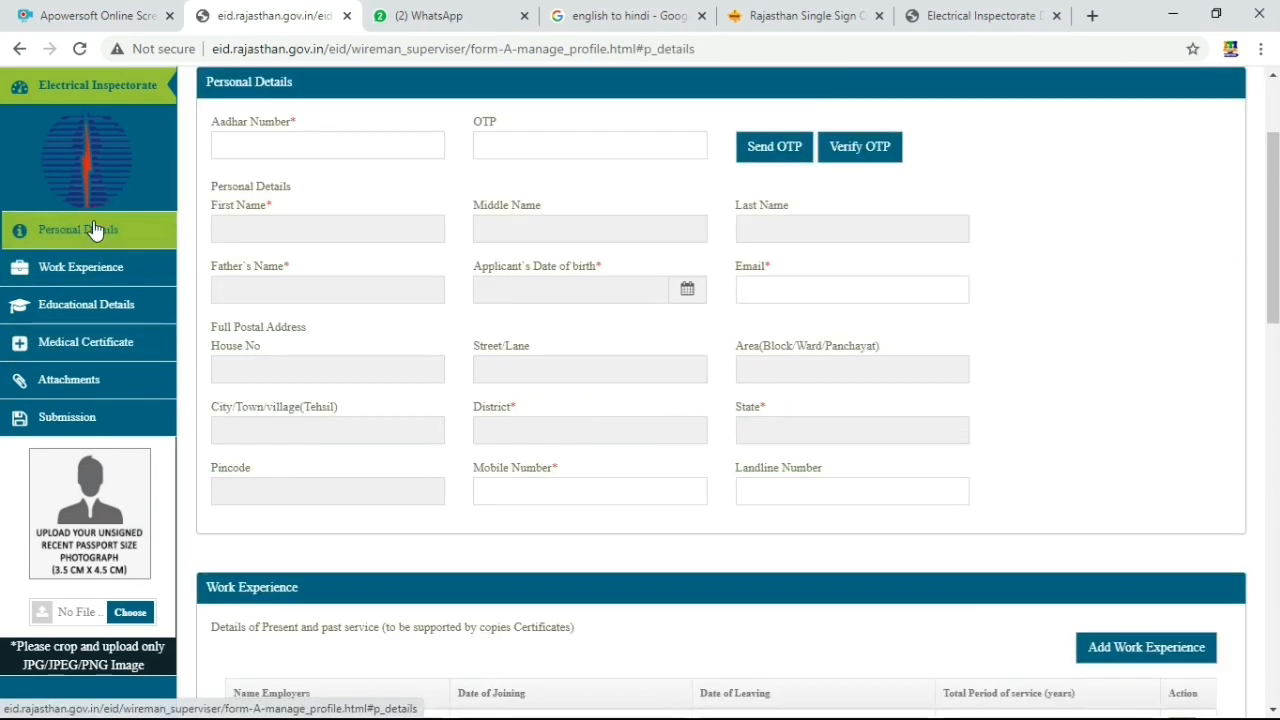
# Enter the applicant's Aadhaar number, request an OTP for it, and verify the number with the received code
pyautogui.click(277, 148)
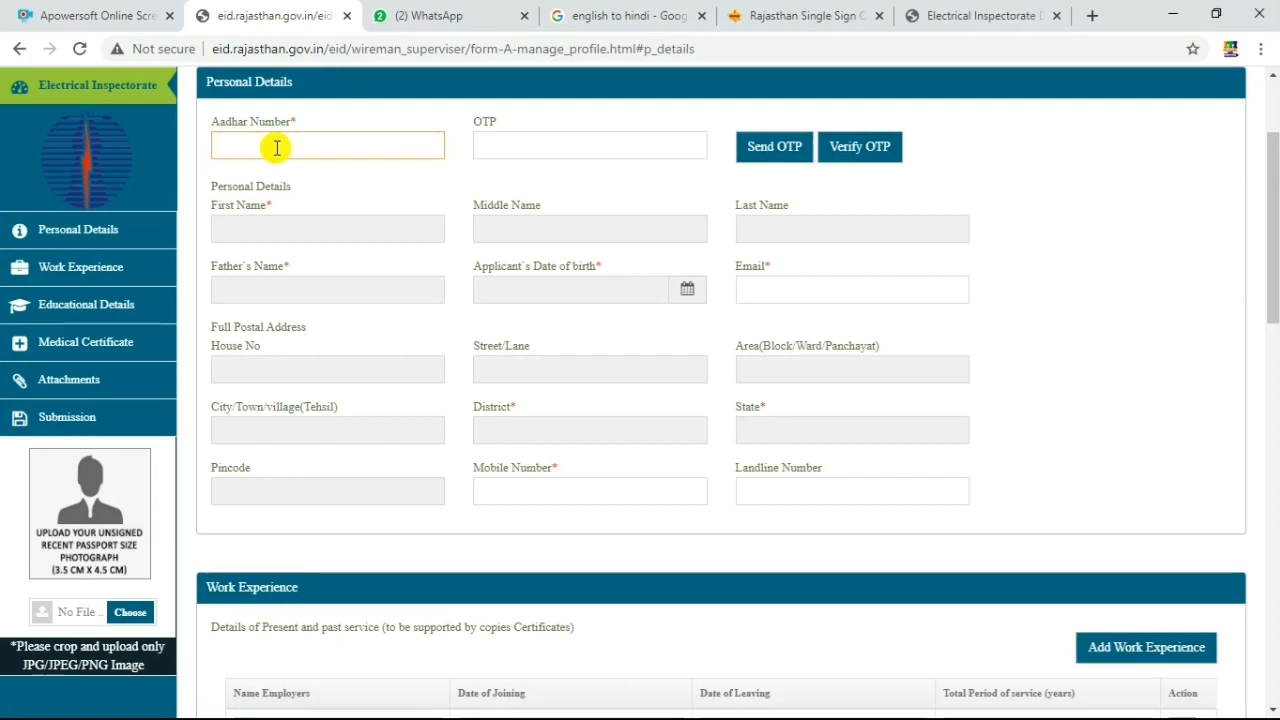
pyautogui.hotkey('ctrl', 'v')
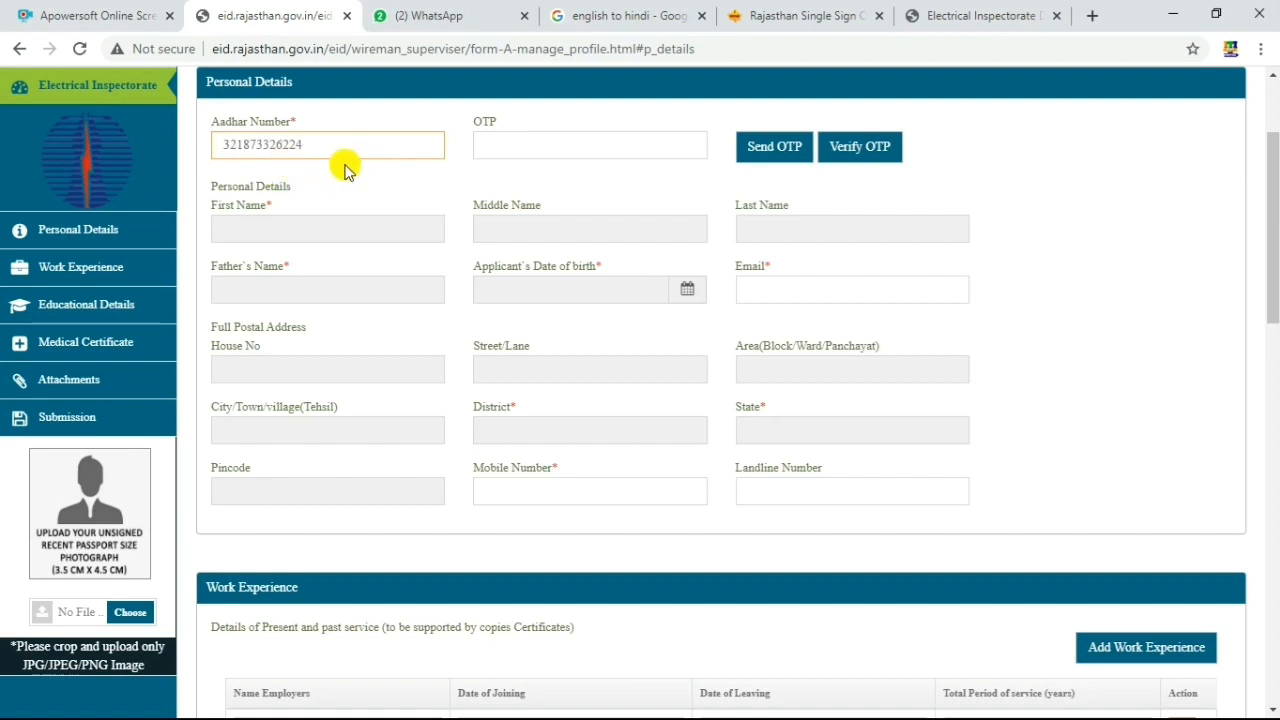
pyautogui.click(775, 151)
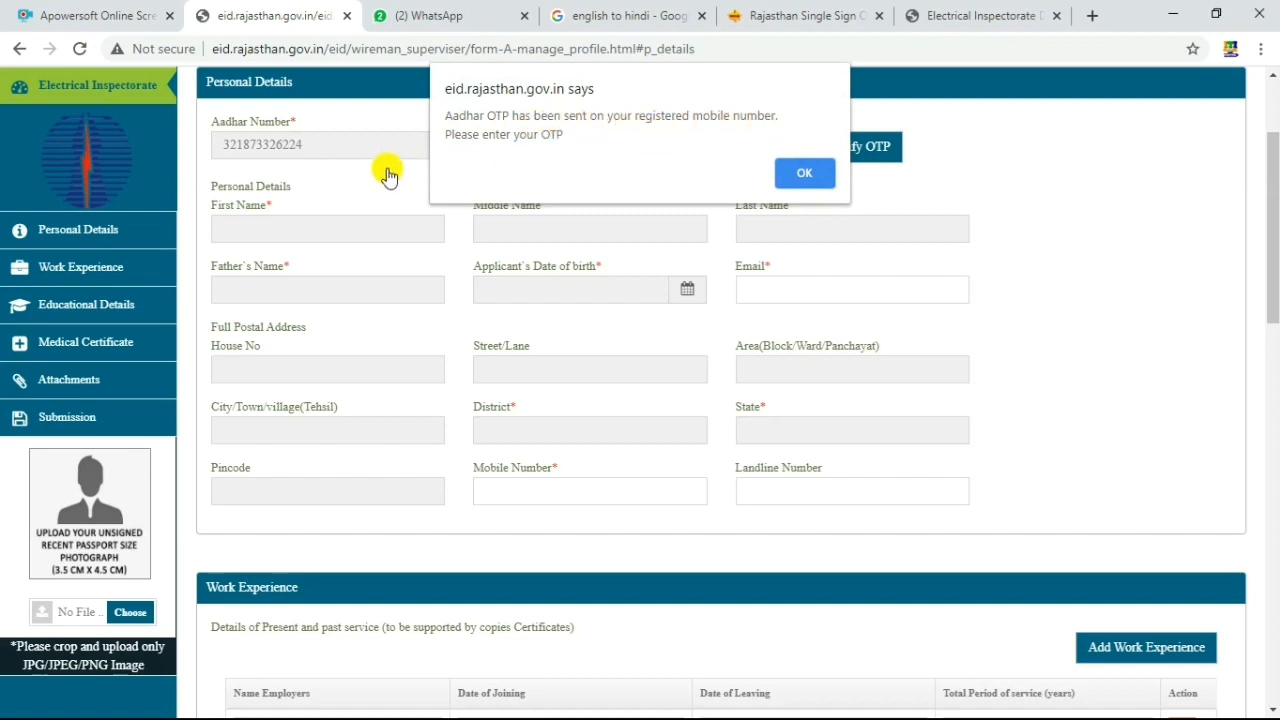
pyautogui.click(803, 177)
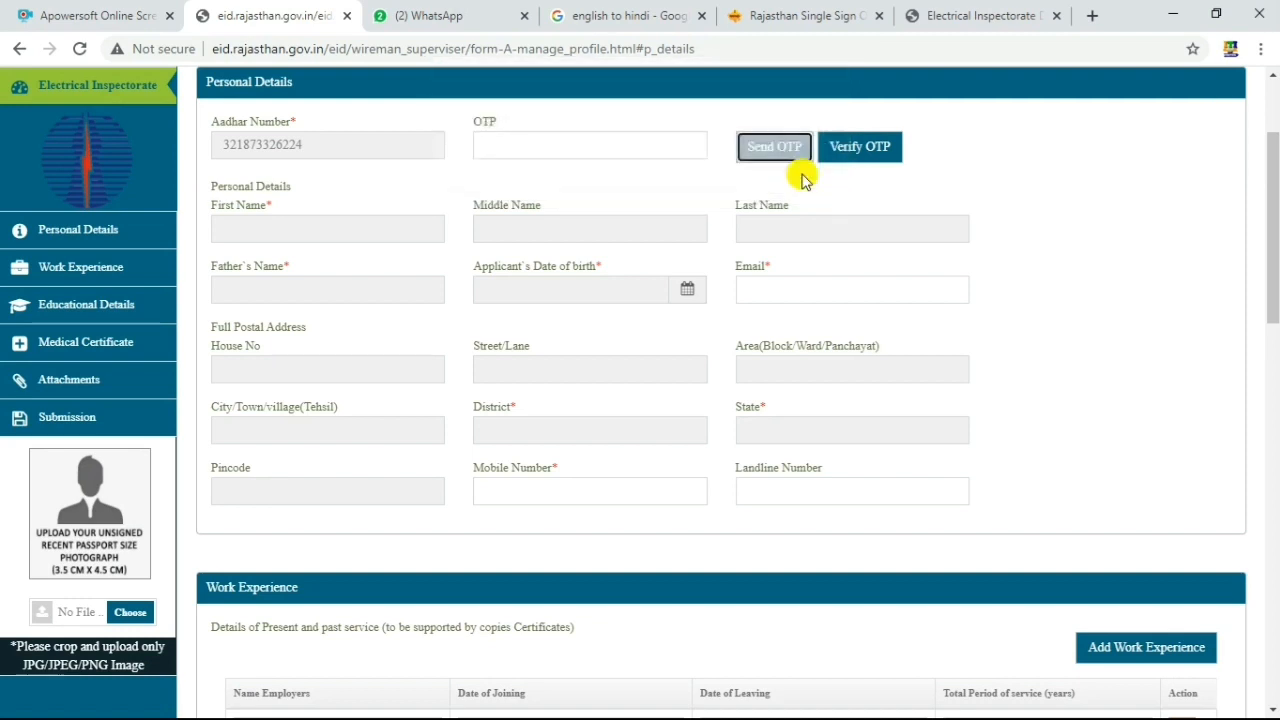
pyautogui.click(542, 143)
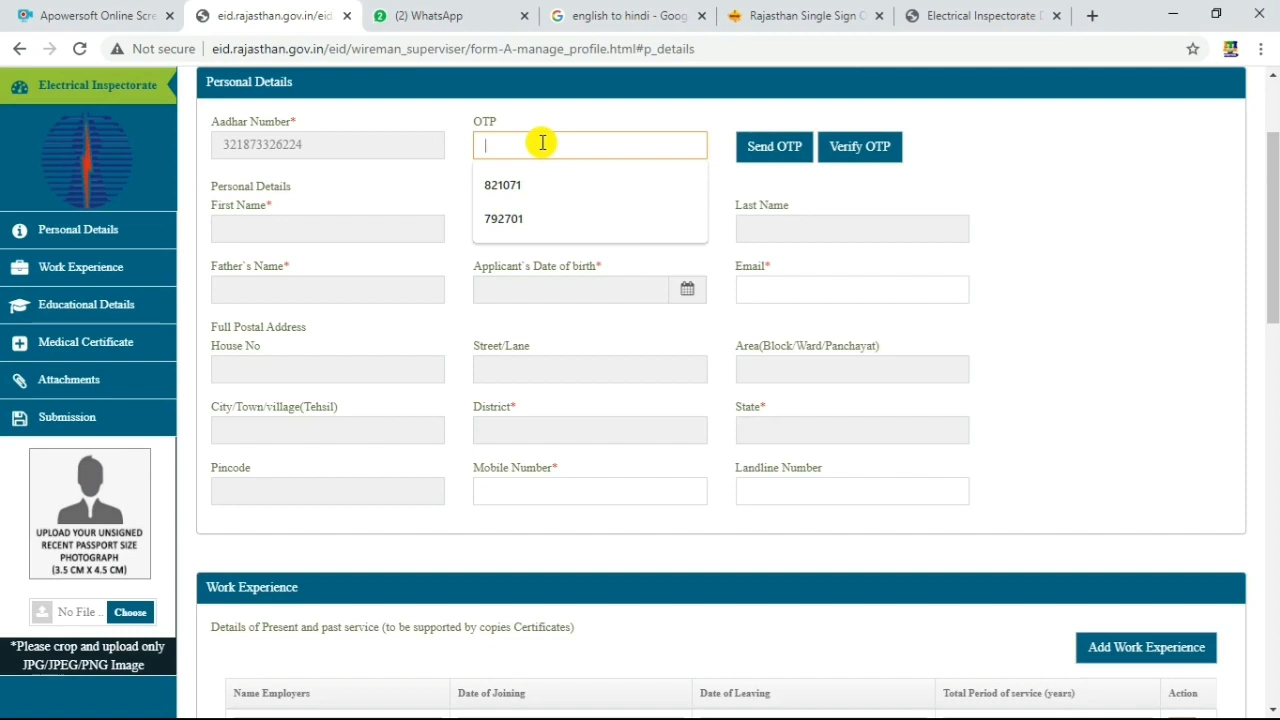
pyautogui.hotkey('ctrl', 'v')
pyautogui.click(850, 148)
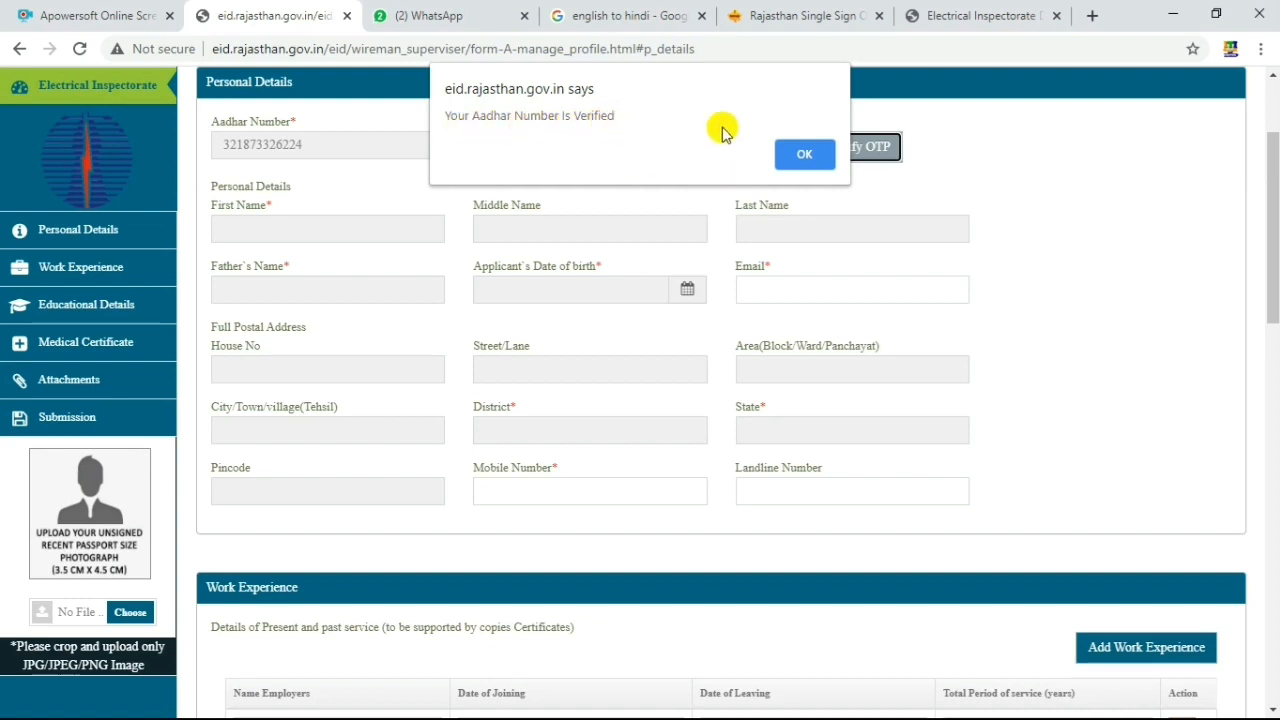
pyautogui.click(808, 152)
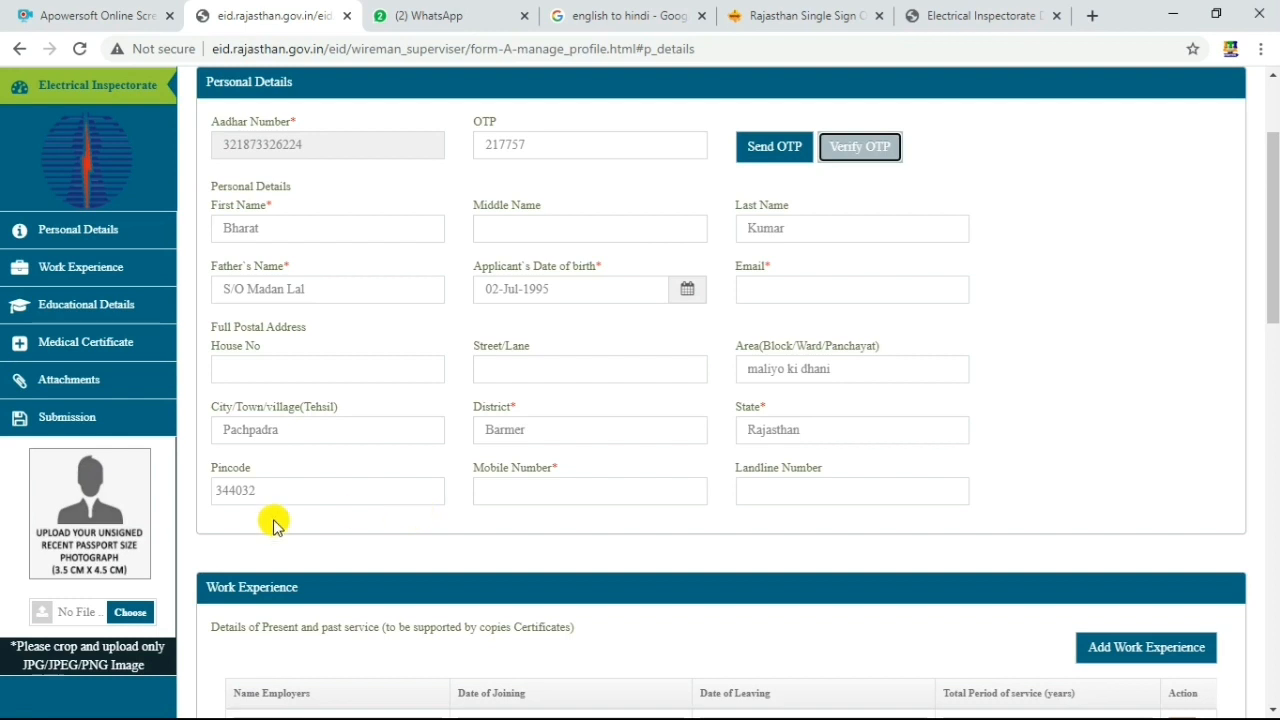
# Fill in the technical education row: Government Polytechnic, Diploma, 3 years, score 67.89, firm BTER, training duration 36 months
pyautogui.click(68, 277)
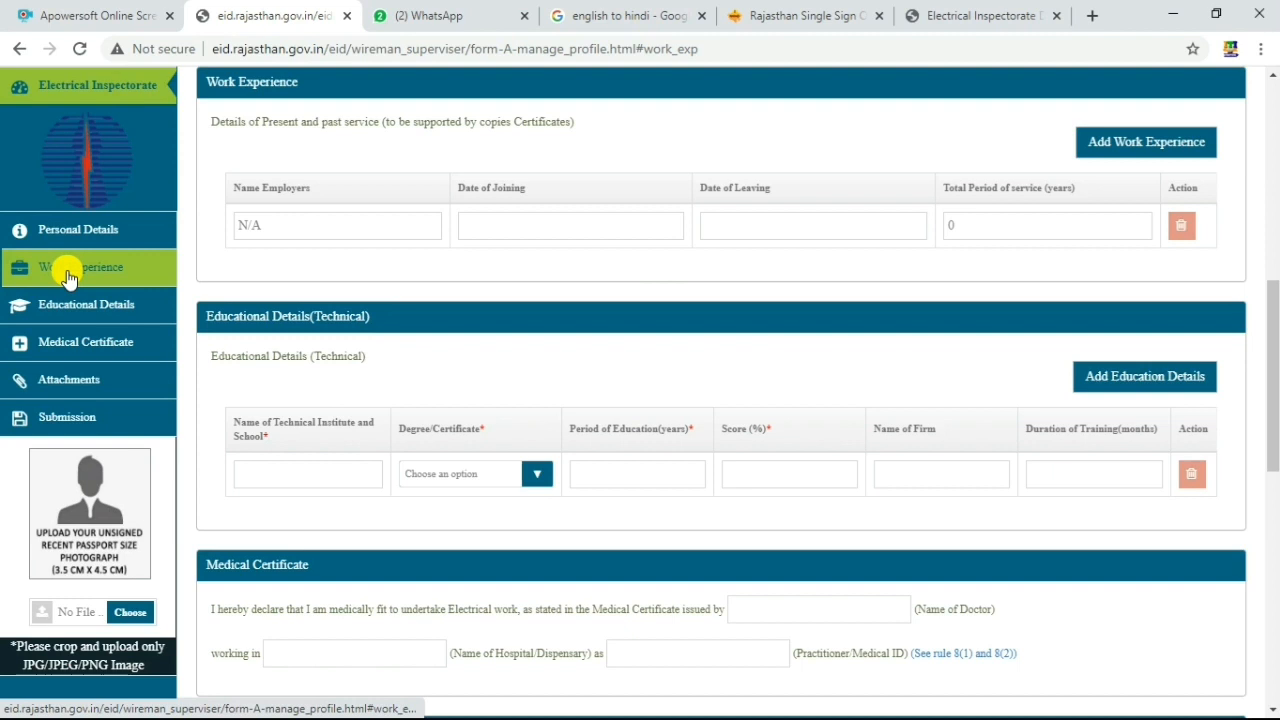
pyautogui.click(101, 312)
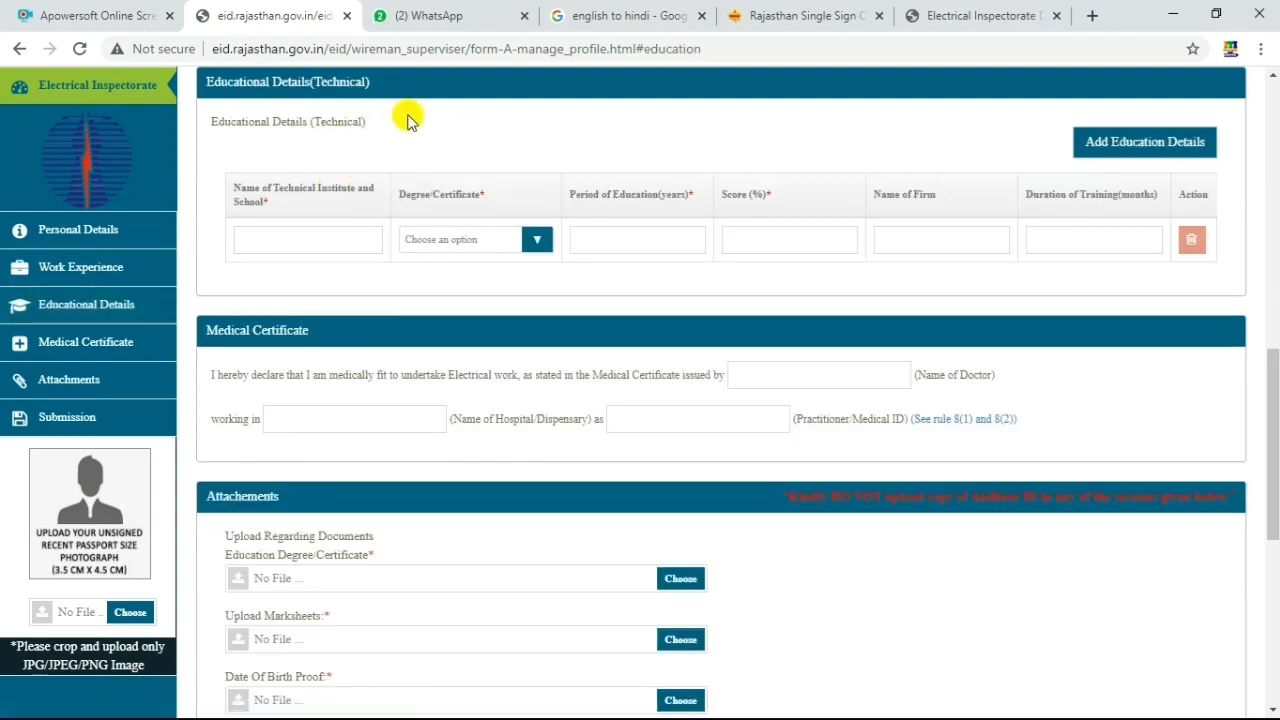
pyautogui.click(270, 235)
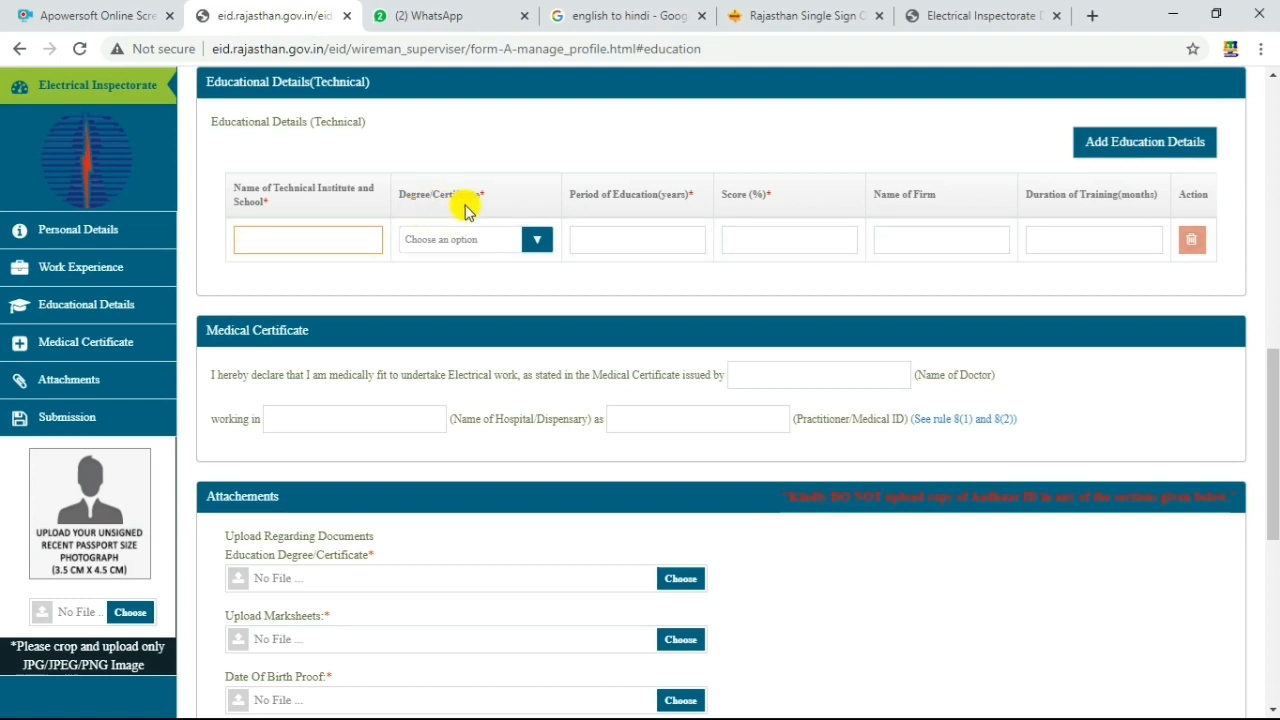
pyautogui.click(530, 242)
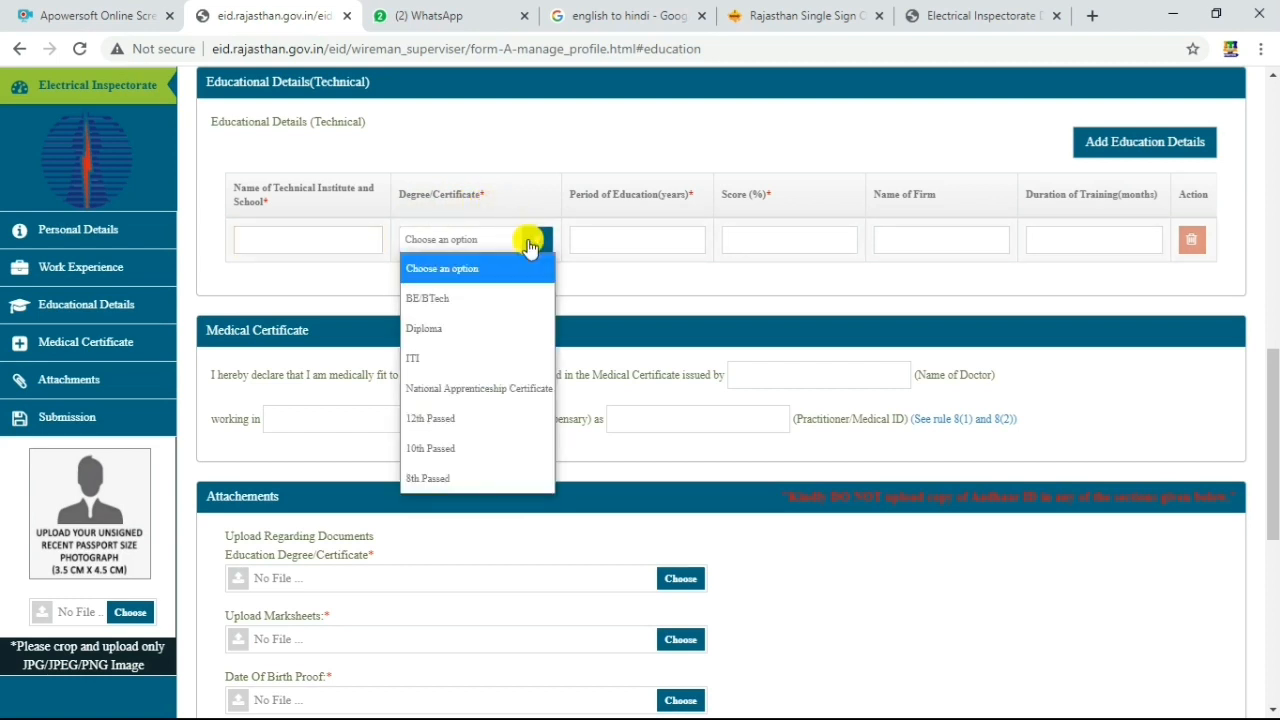
pyautogui.click(427, 332)
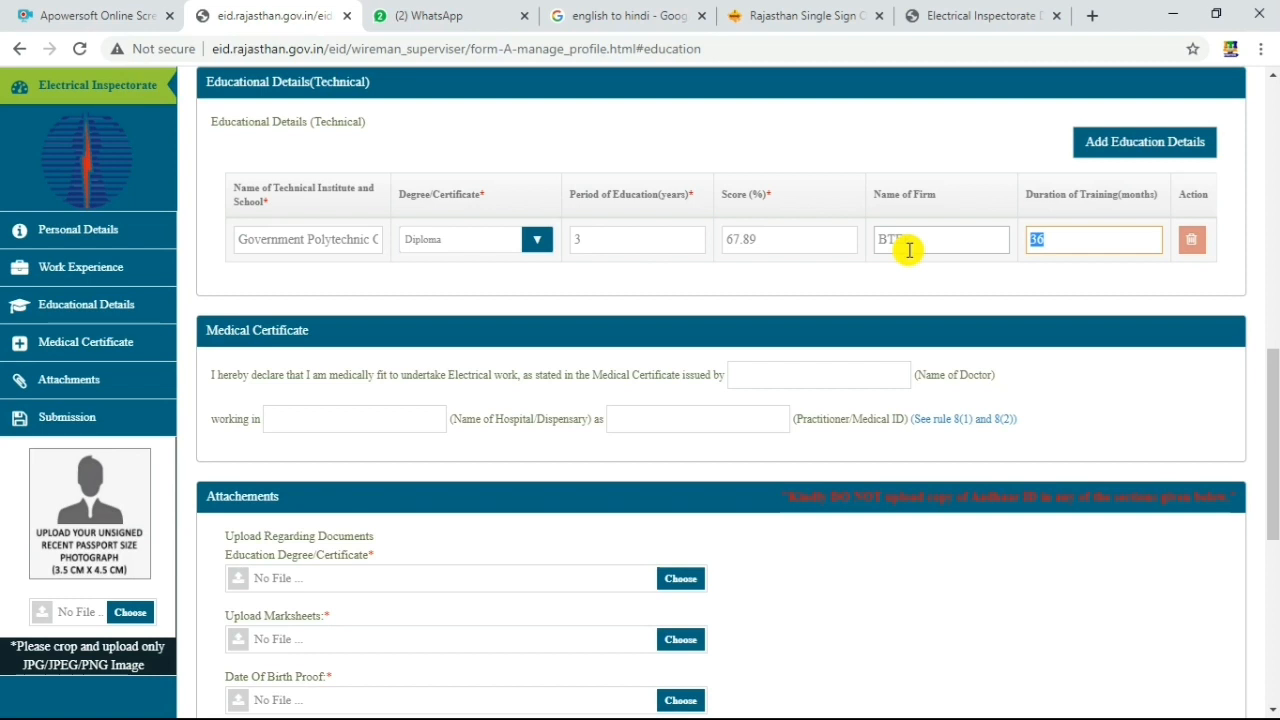
pyautogui.click(1094, 243)
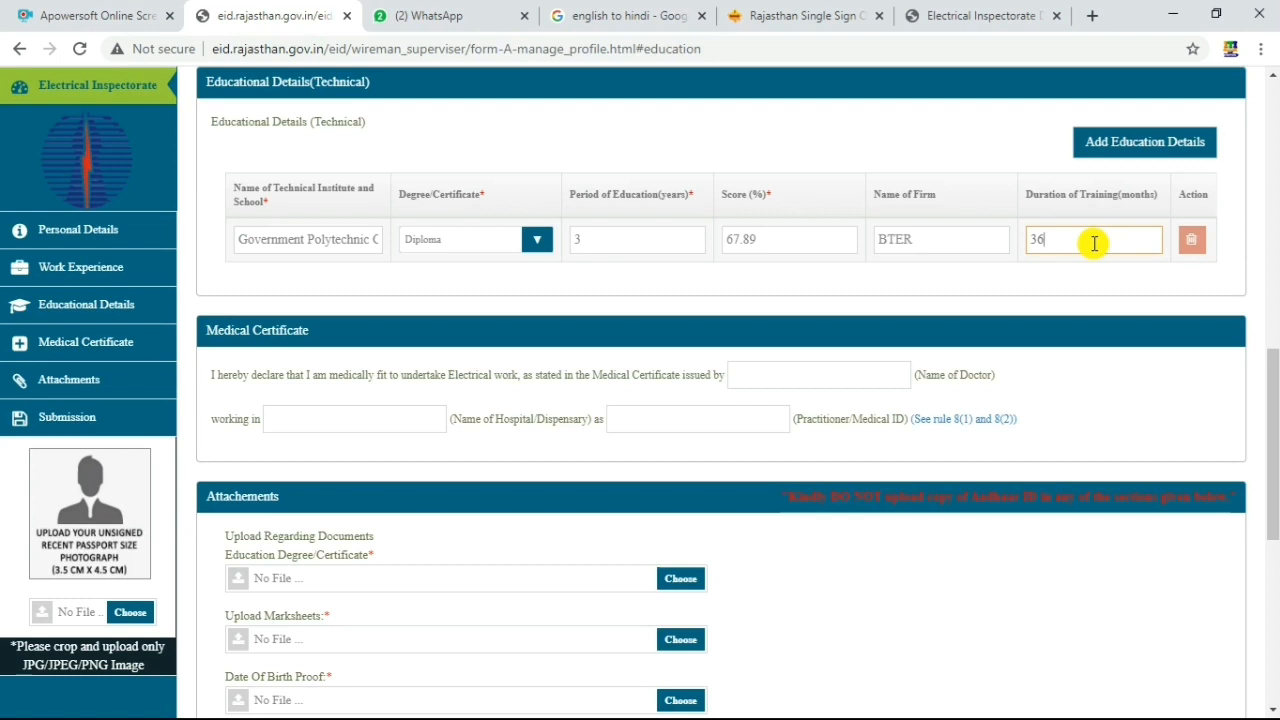
# Open the rule 8(1) and 8(2) document linked in the Medical Certificate section and read through the blank FORM-A and FORM-H medical certificate
pyautogui.click(44, 344)
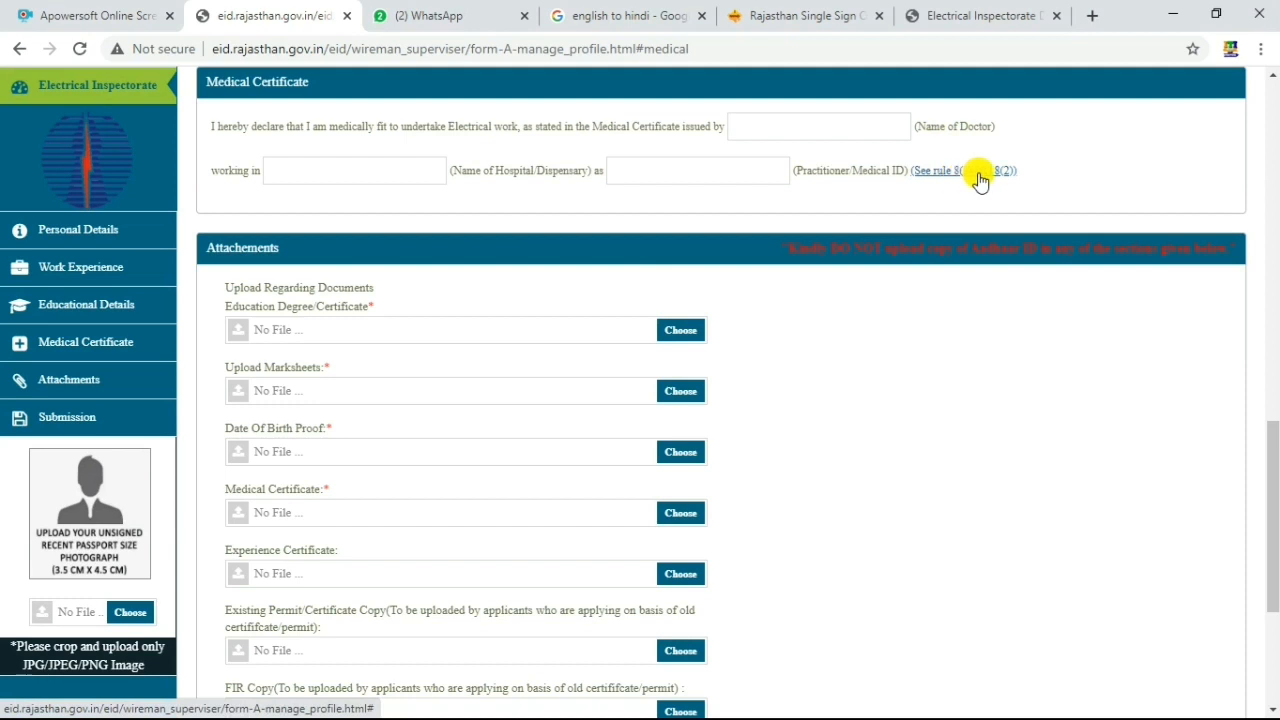
pyautogui.click(940, 176)
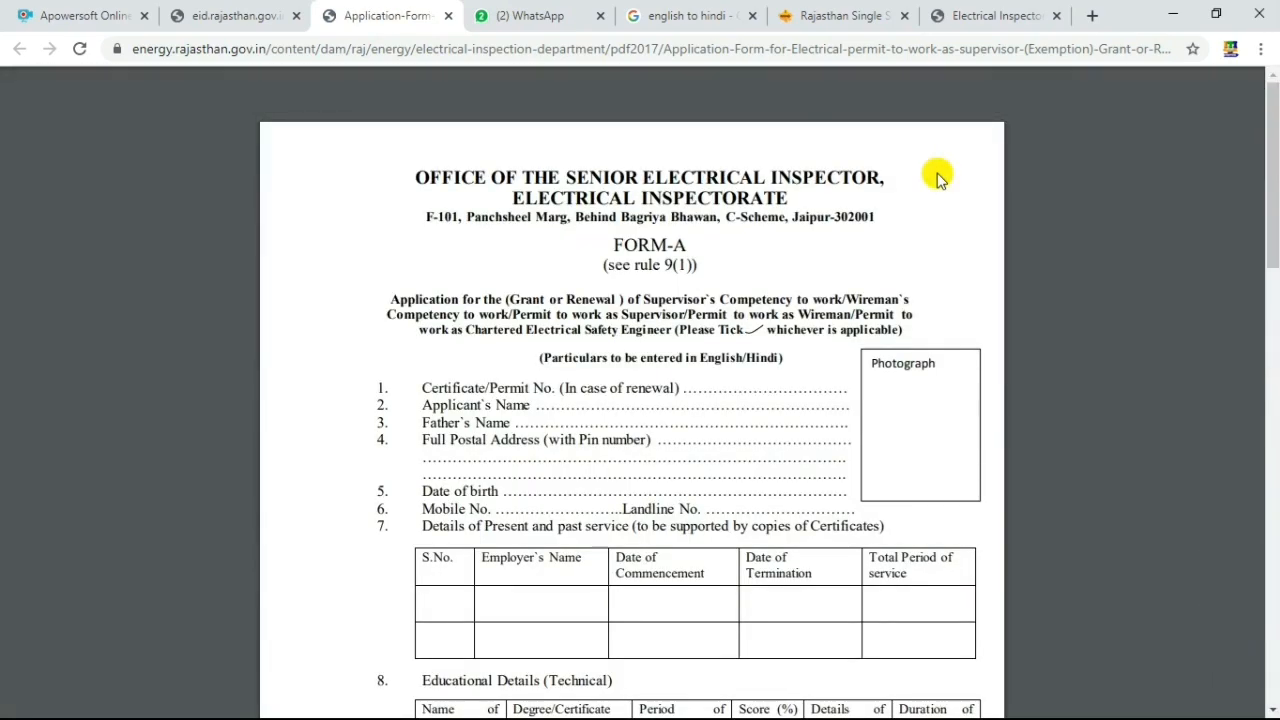
pyautogui.scroll(-1, 940, 176)
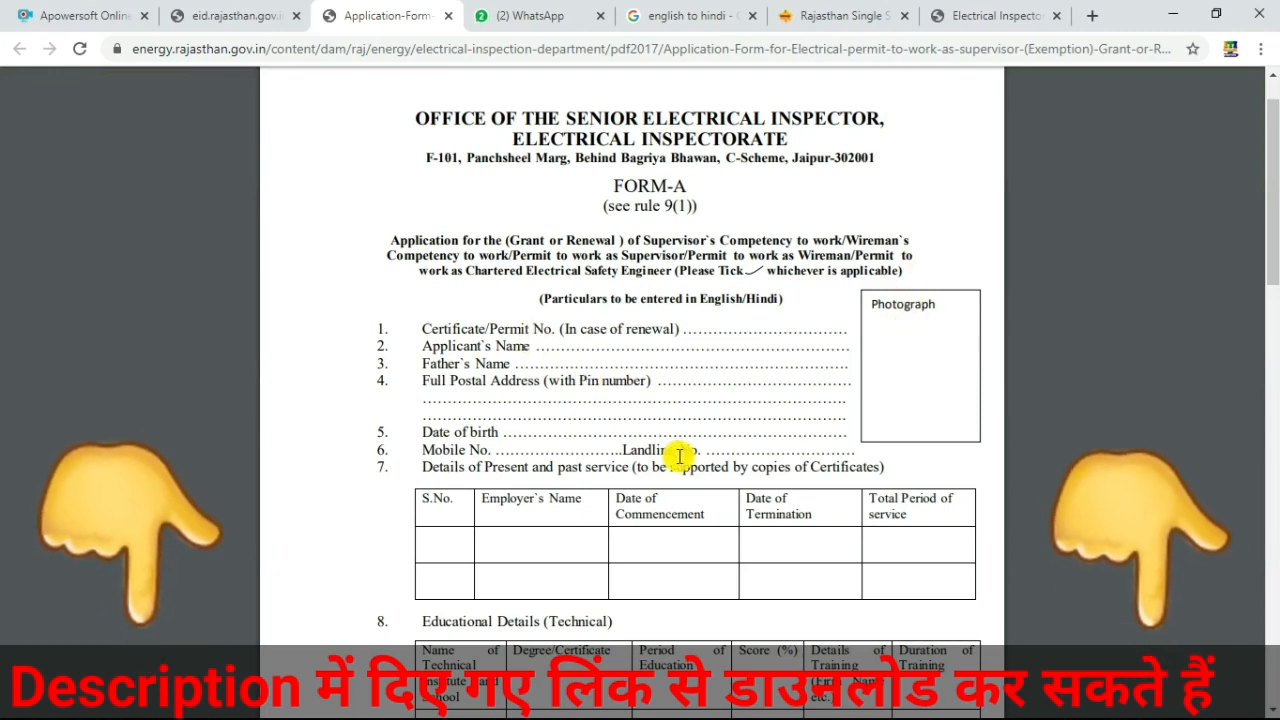
pyautogui.scroll(-5, 679, 456)
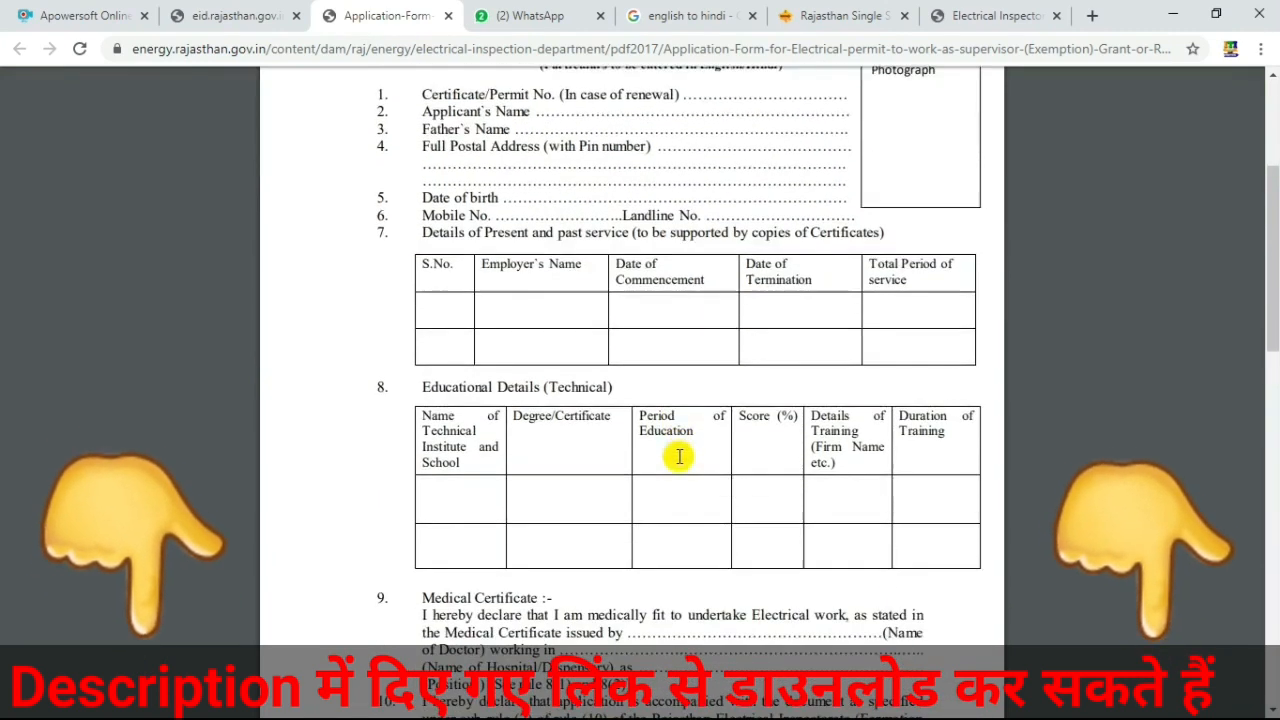
pyautogui.scroll(-4, 679, 456)
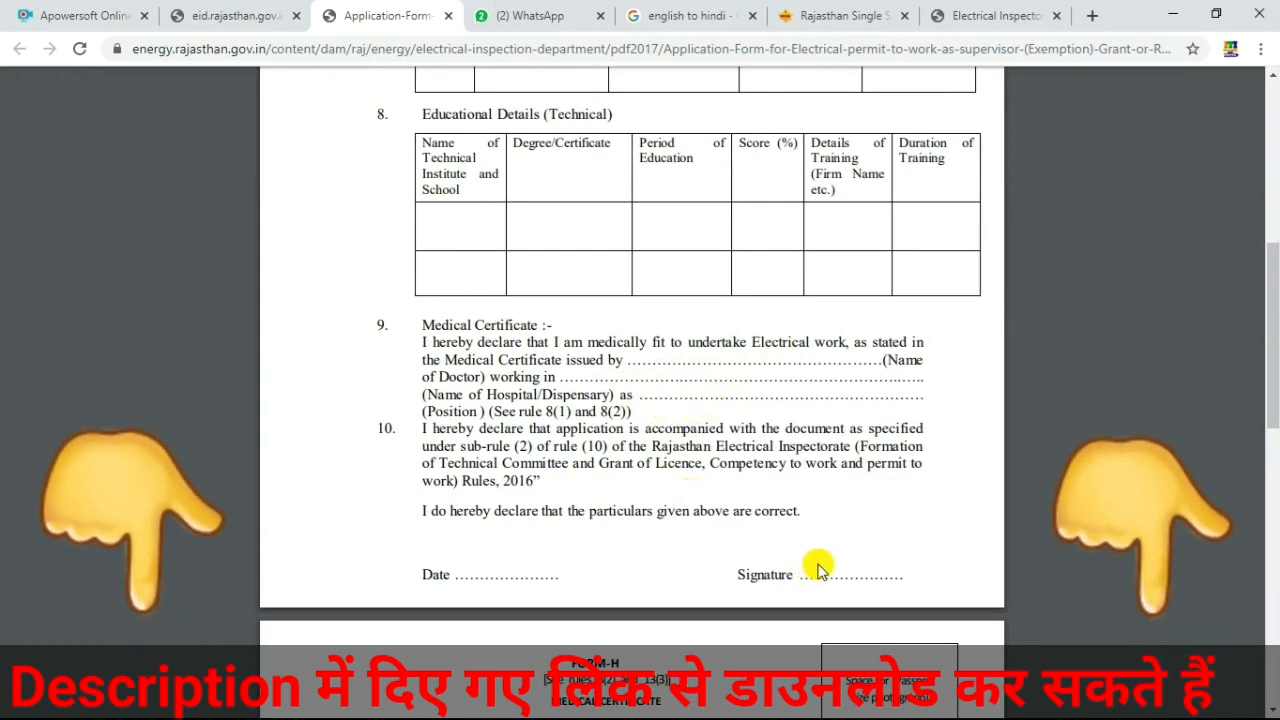
pyautogui.scroll(-3, 640, 535)
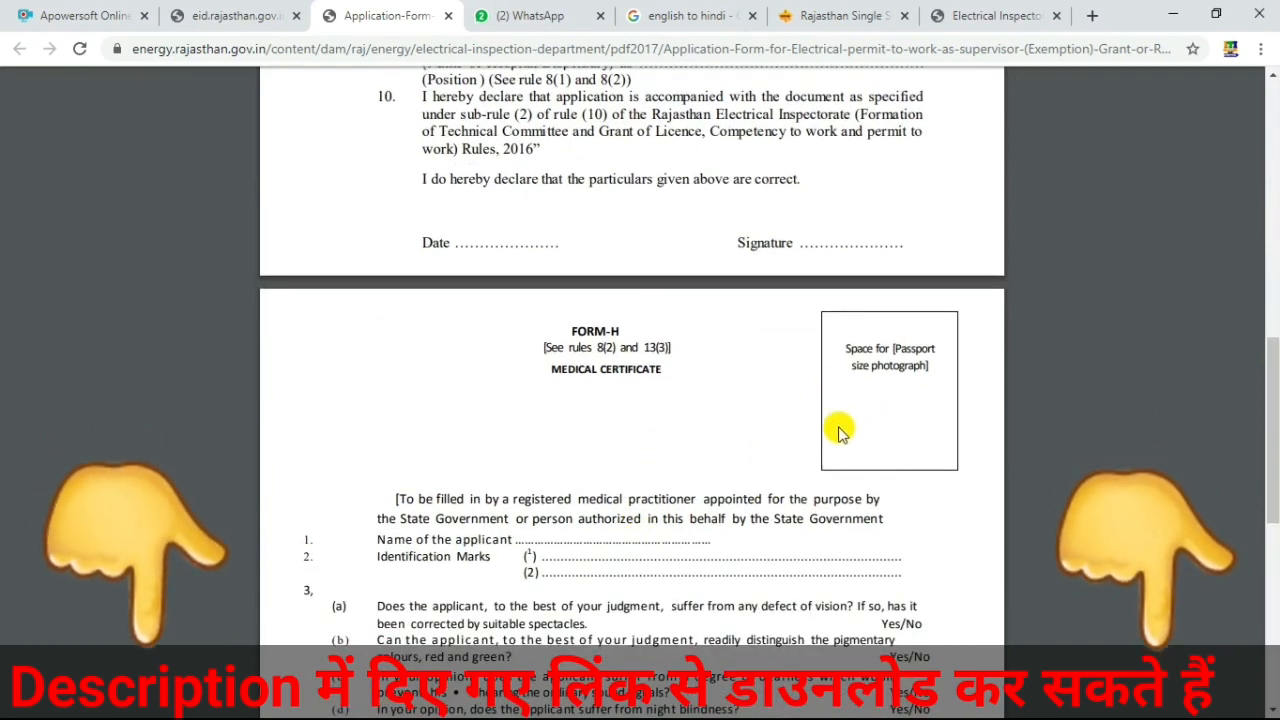
pyautogui.scroll(-5, 785, 435)
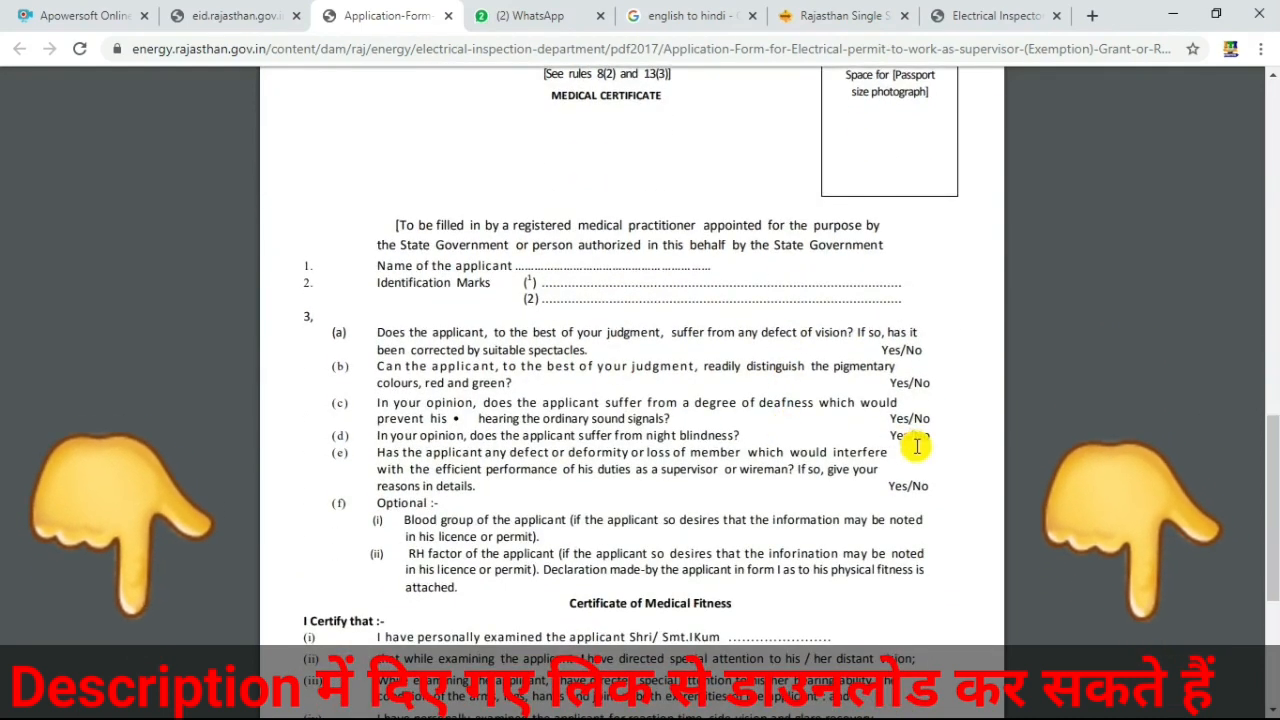
pyautogui.scroll(-3, 825, 509)
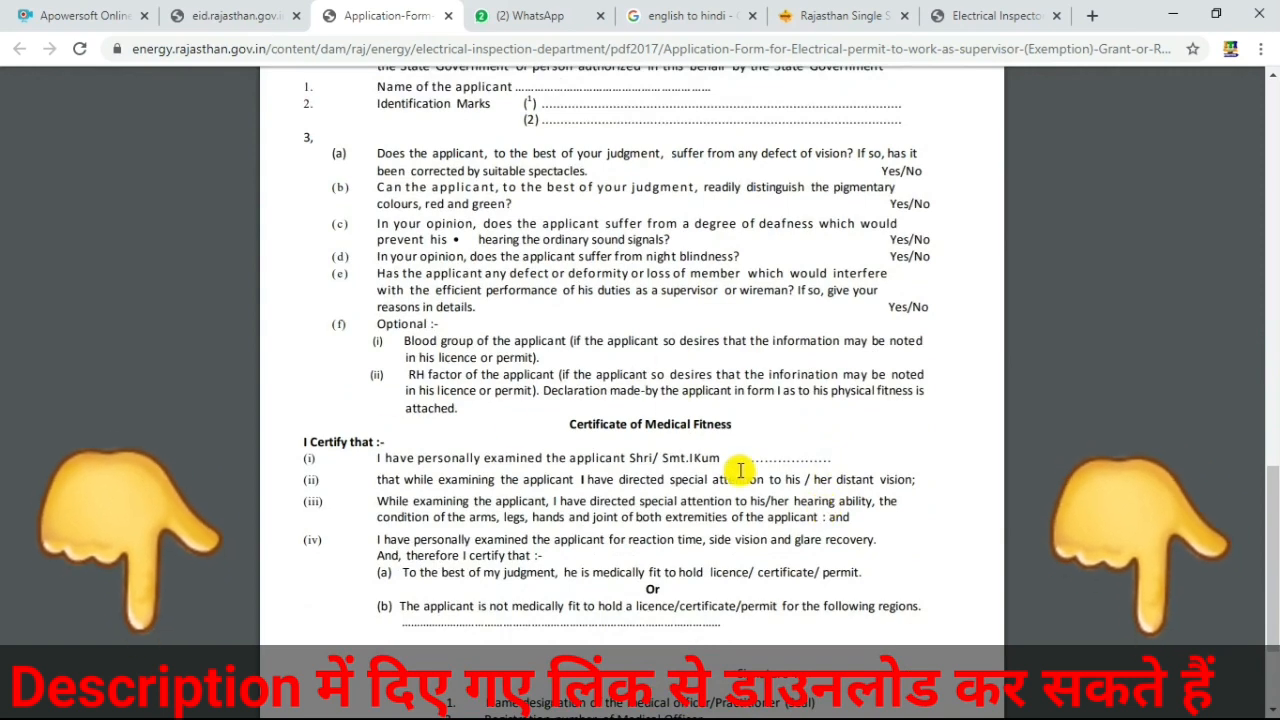
pyautogui.scroll(-1, 740, 470)
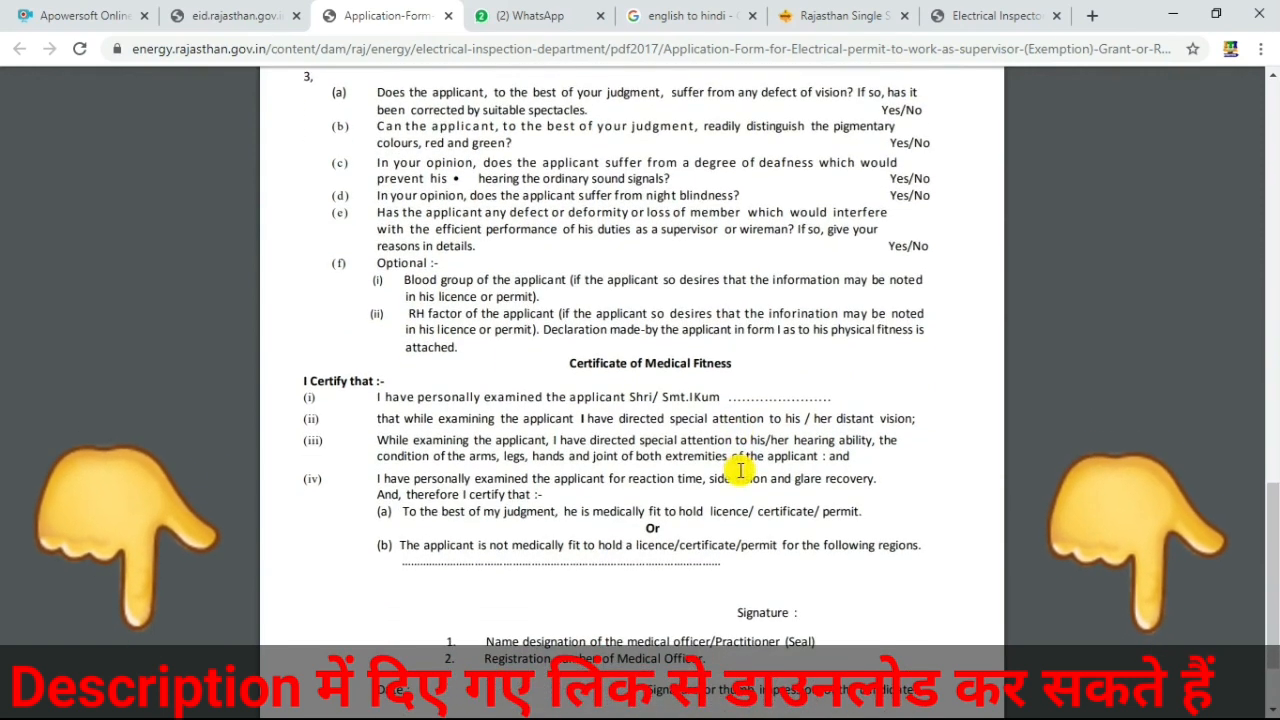
pyautogui.scroll(-2, 740, 470)
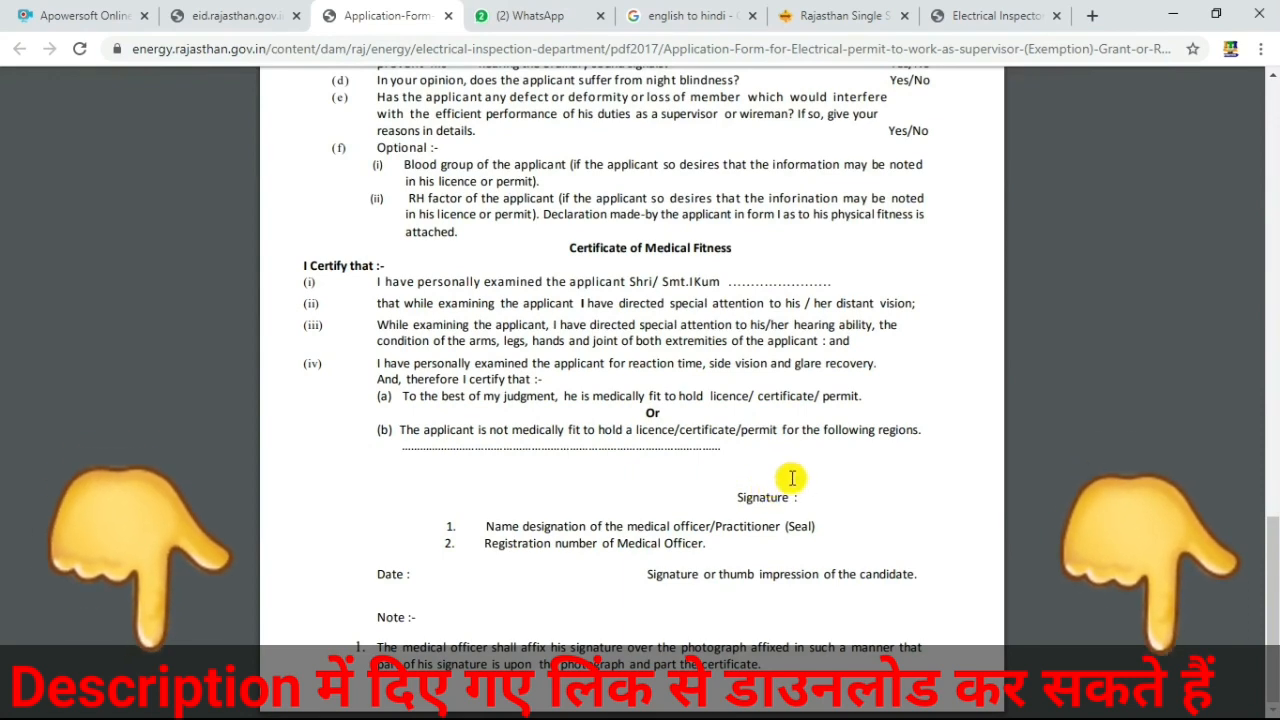
pyautogui.scroll(8, 791, 478)
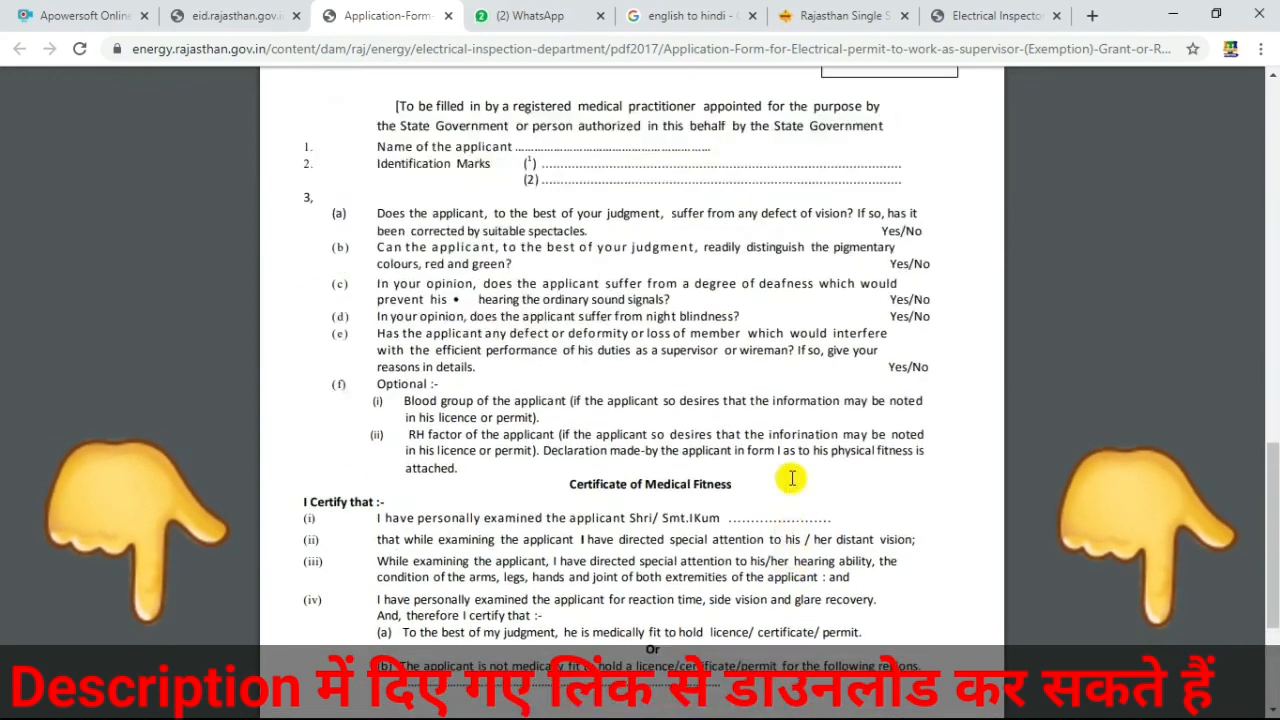
pyautogui.scroll(12, 791, 478)
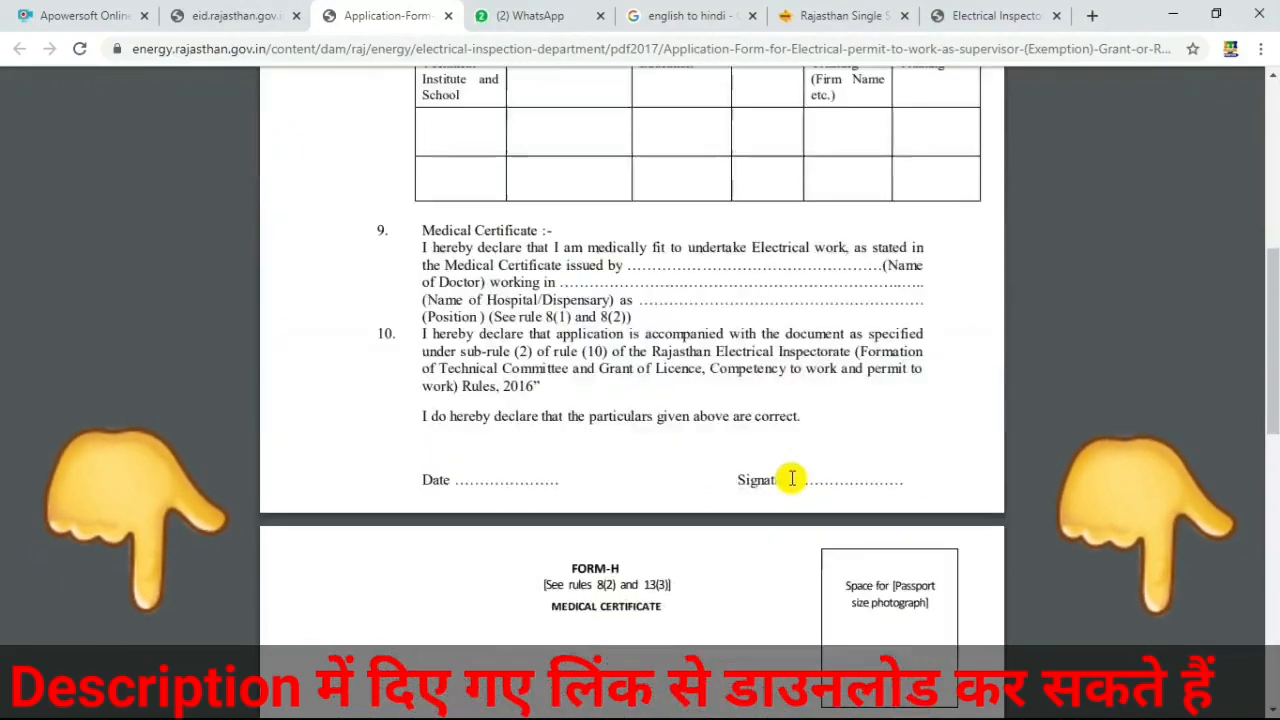
pyautogui.scroll(5, 791, 478)
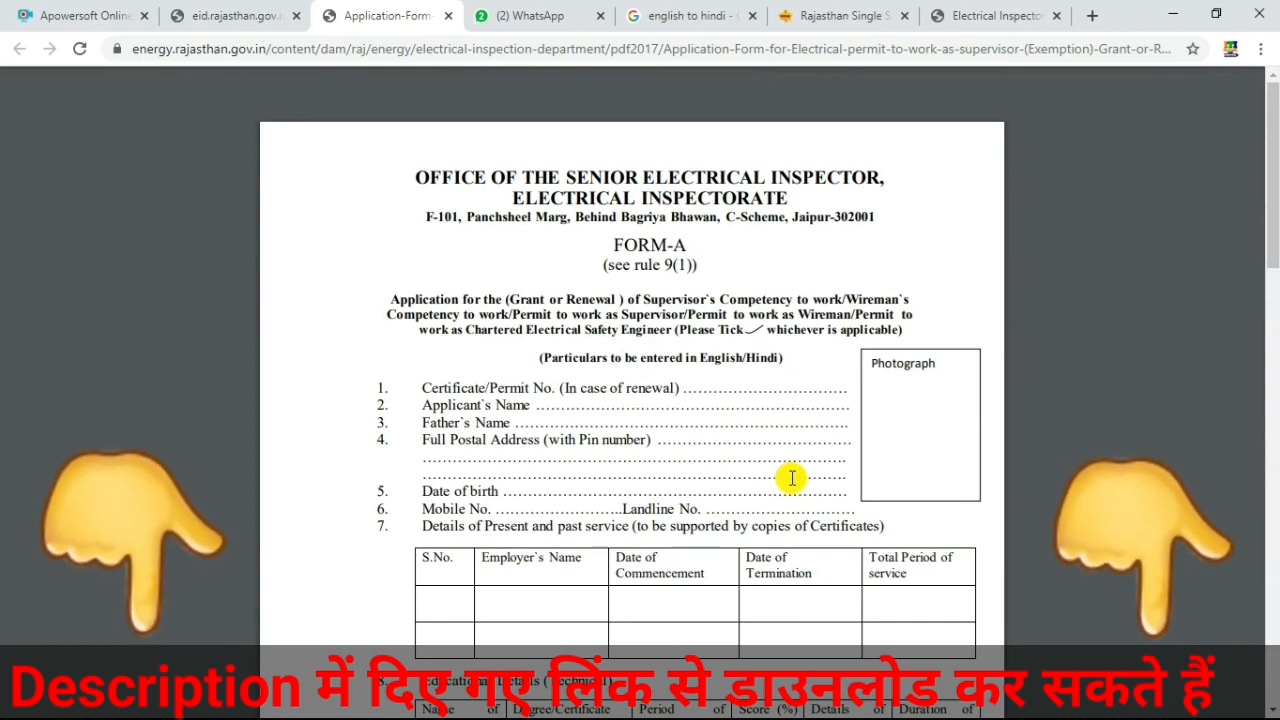
# Open Medical certificates.pdf from the desktop and examine how the scanned FORM-A and FORM-H are filled in, signed and stamped
pyautogui.click(1166, 23)
pyautogui.doubleClick(388, 413)
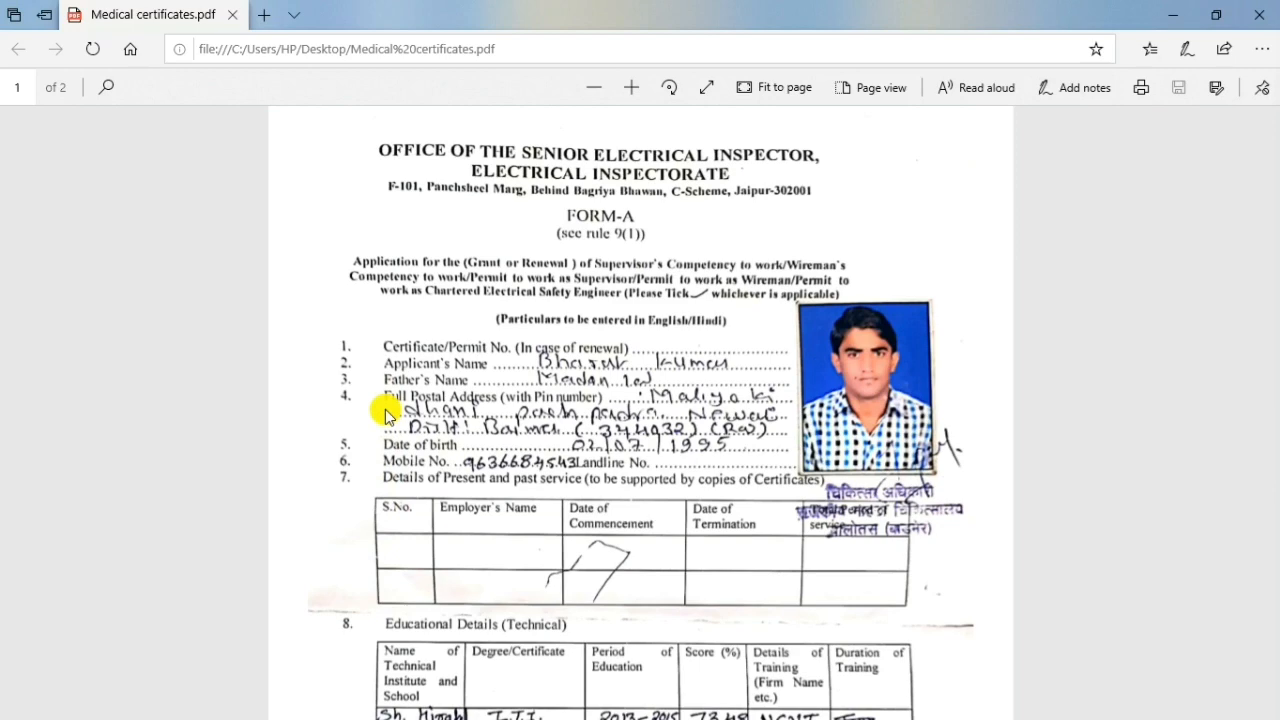
pyautogui.scroll(-3, 385, 410)
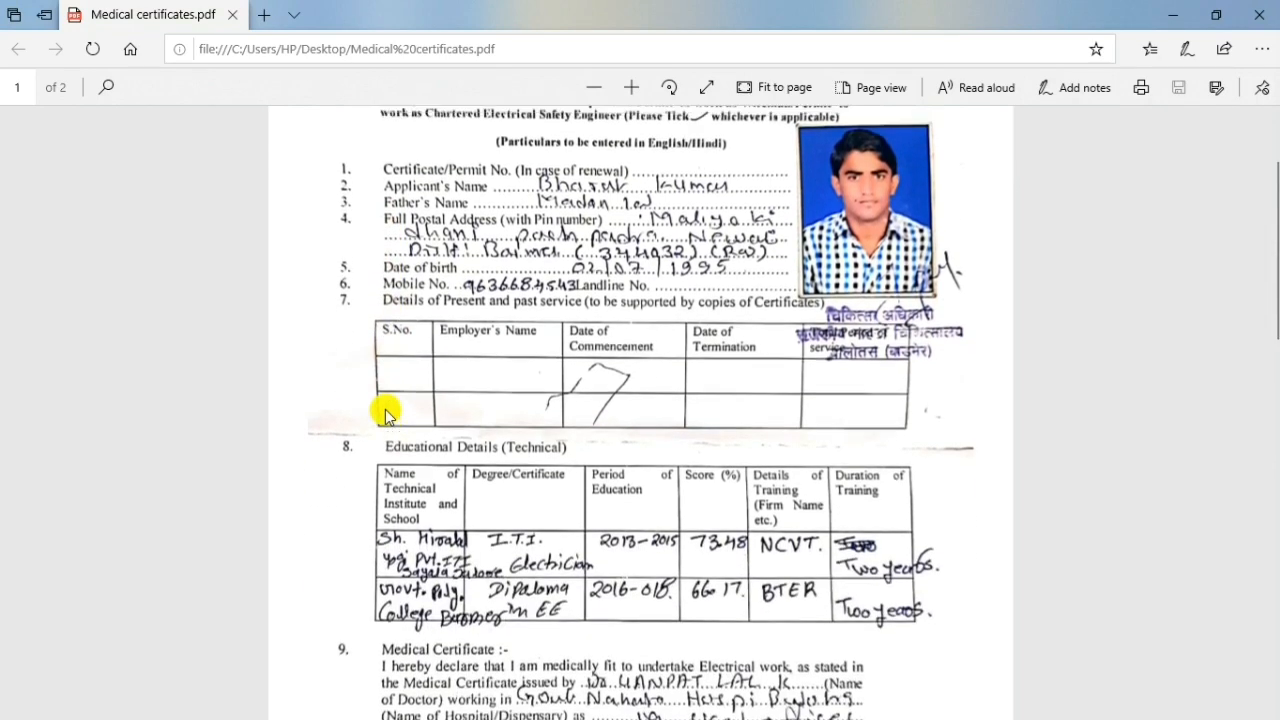
pyautogui.scroll(2, 385, 410)
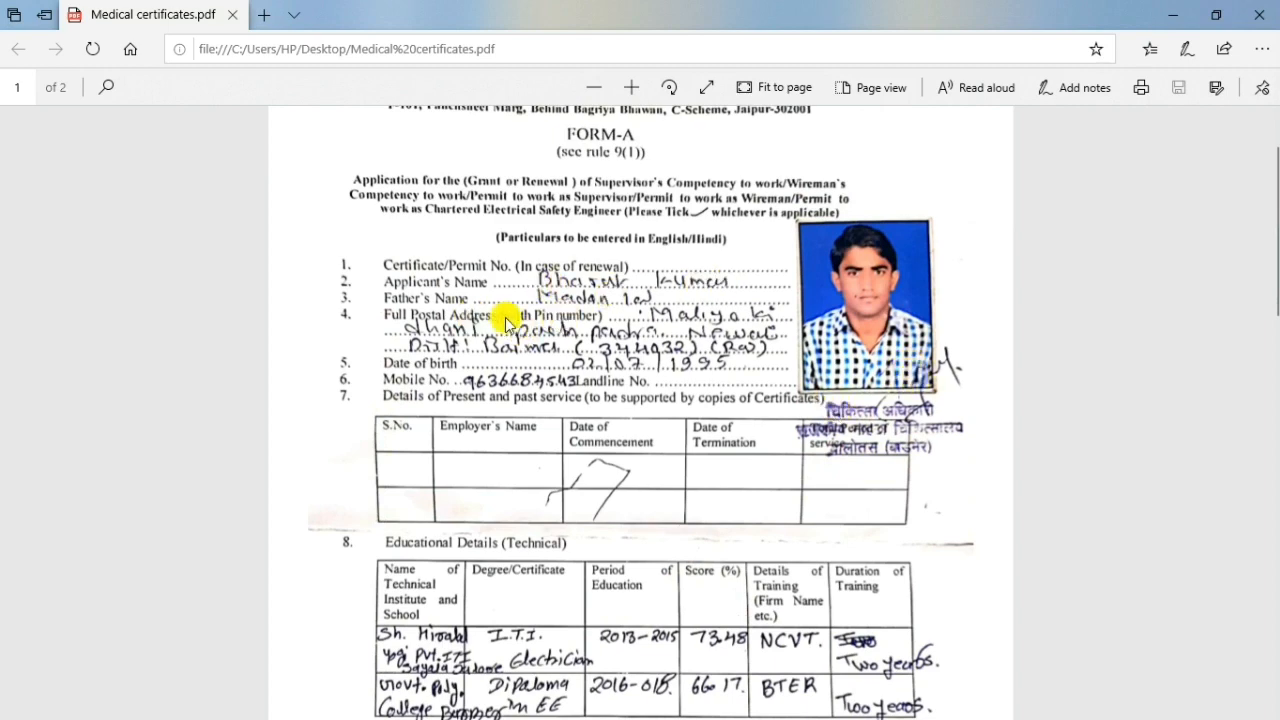
pyautogui.scroll(-4, 591, 479)
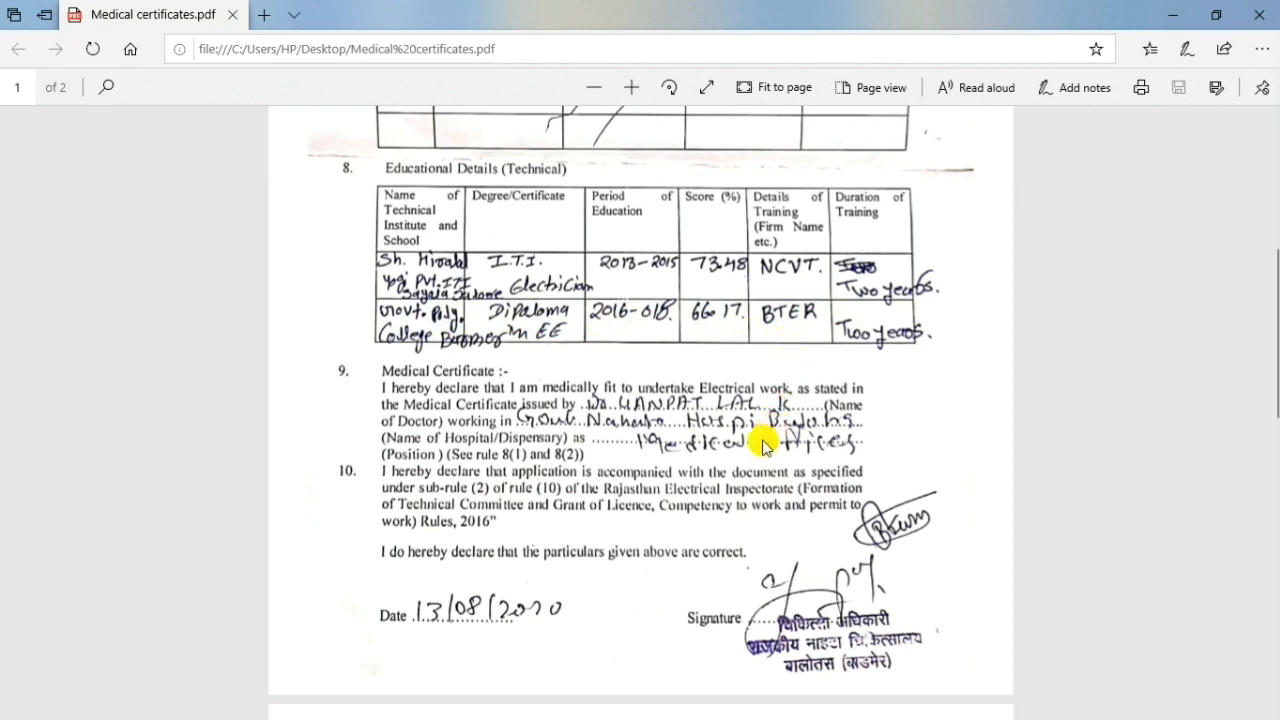
pyautogui.scroll(-2, 762, 445)
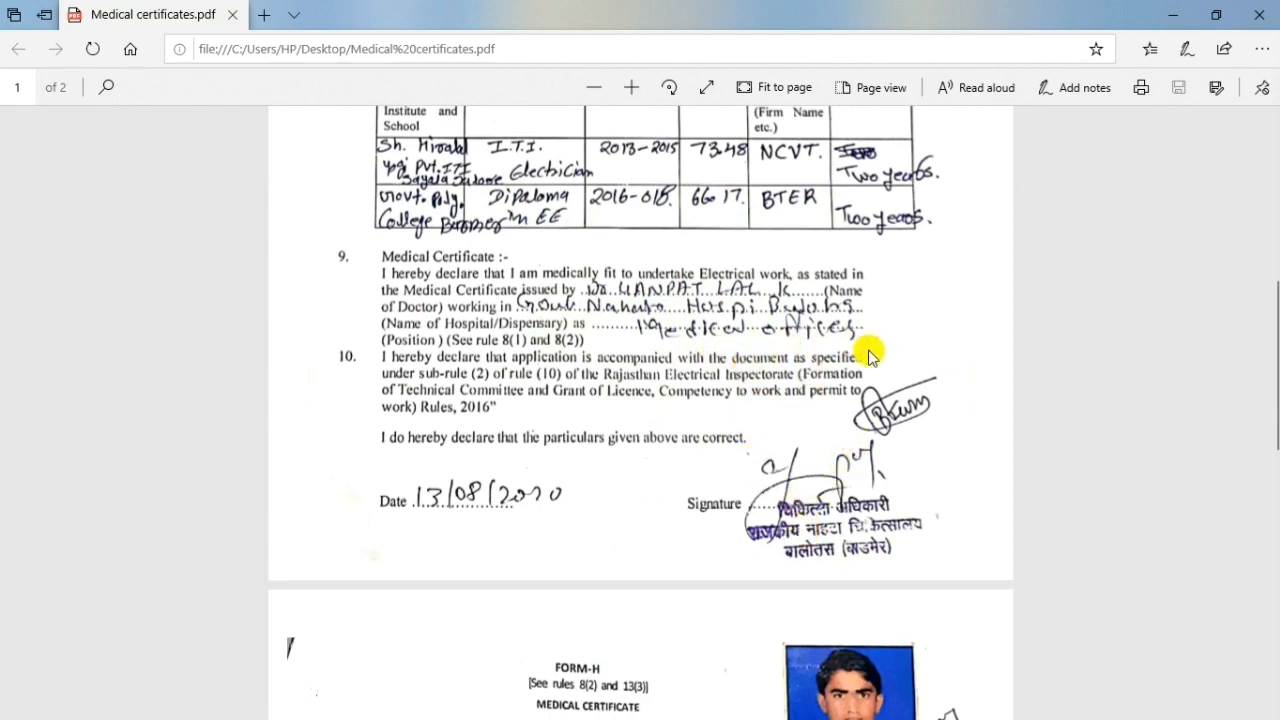
pyautogui.scroll(-4, 745, 356)
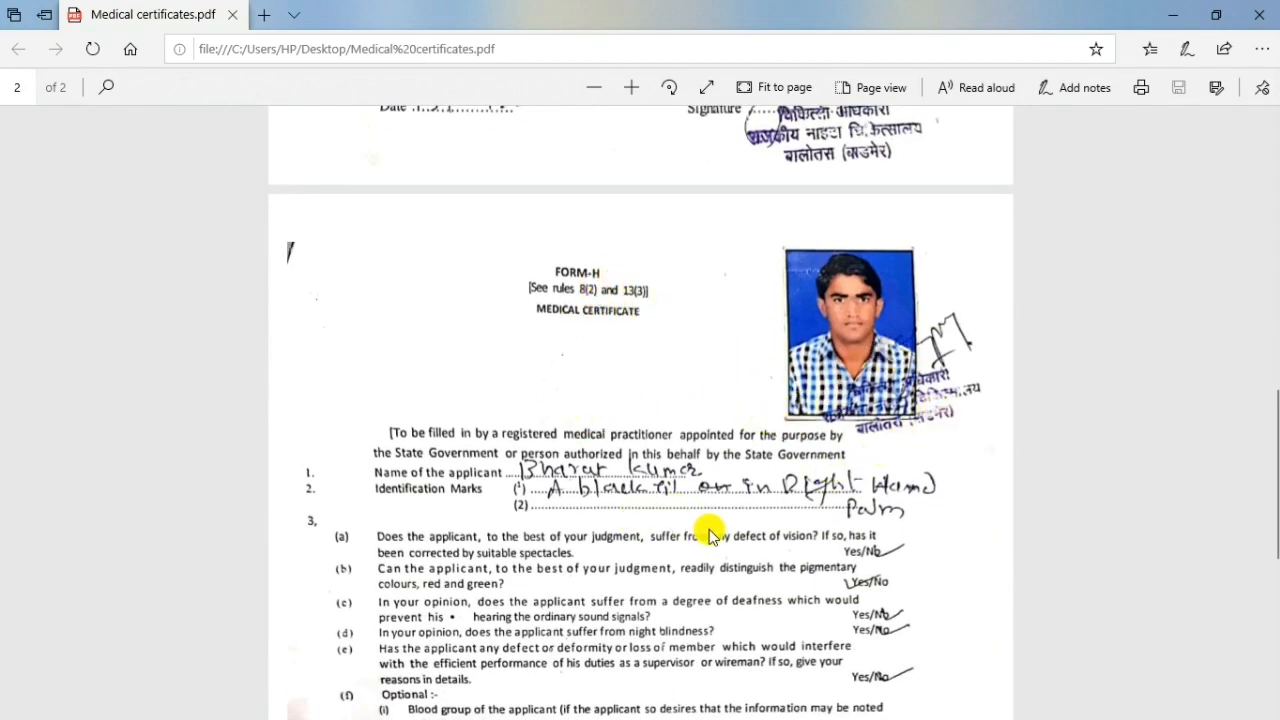
pyautogui.scroll(-2, 710, 535)
pyautogui.scroll(-2, 710, 535)
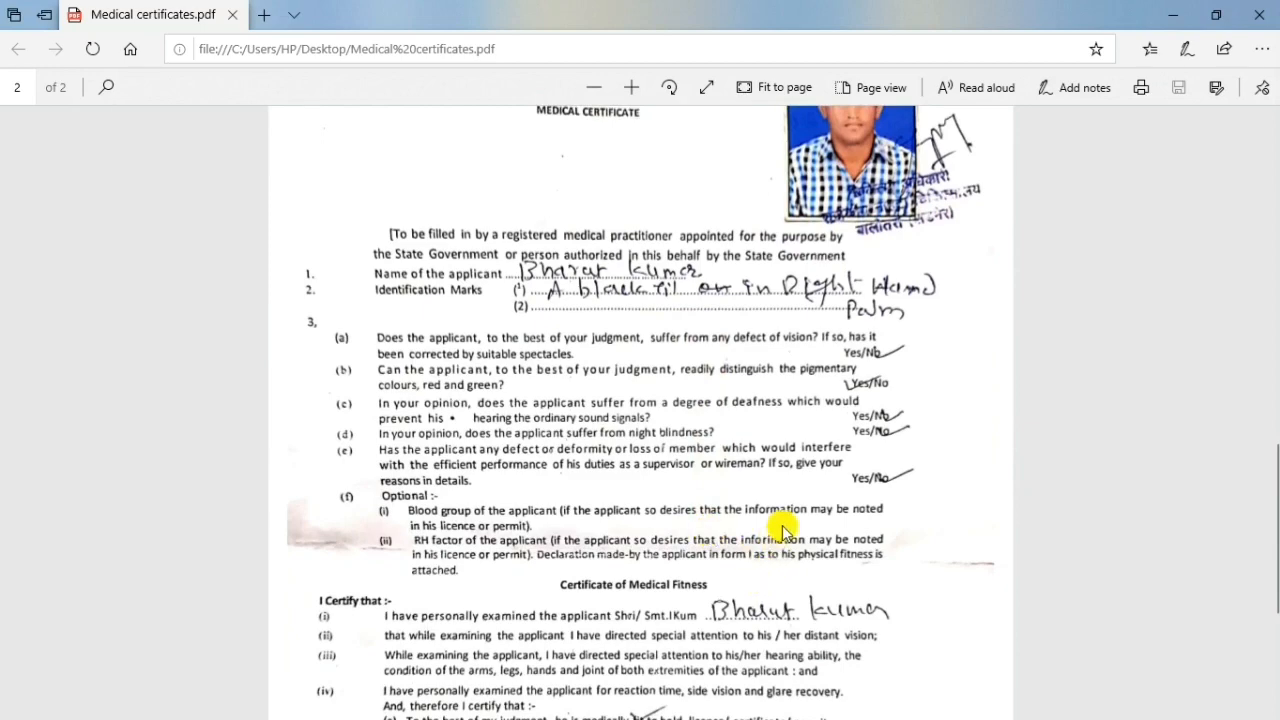
pyautogui.scroll(-2, 783, 527)
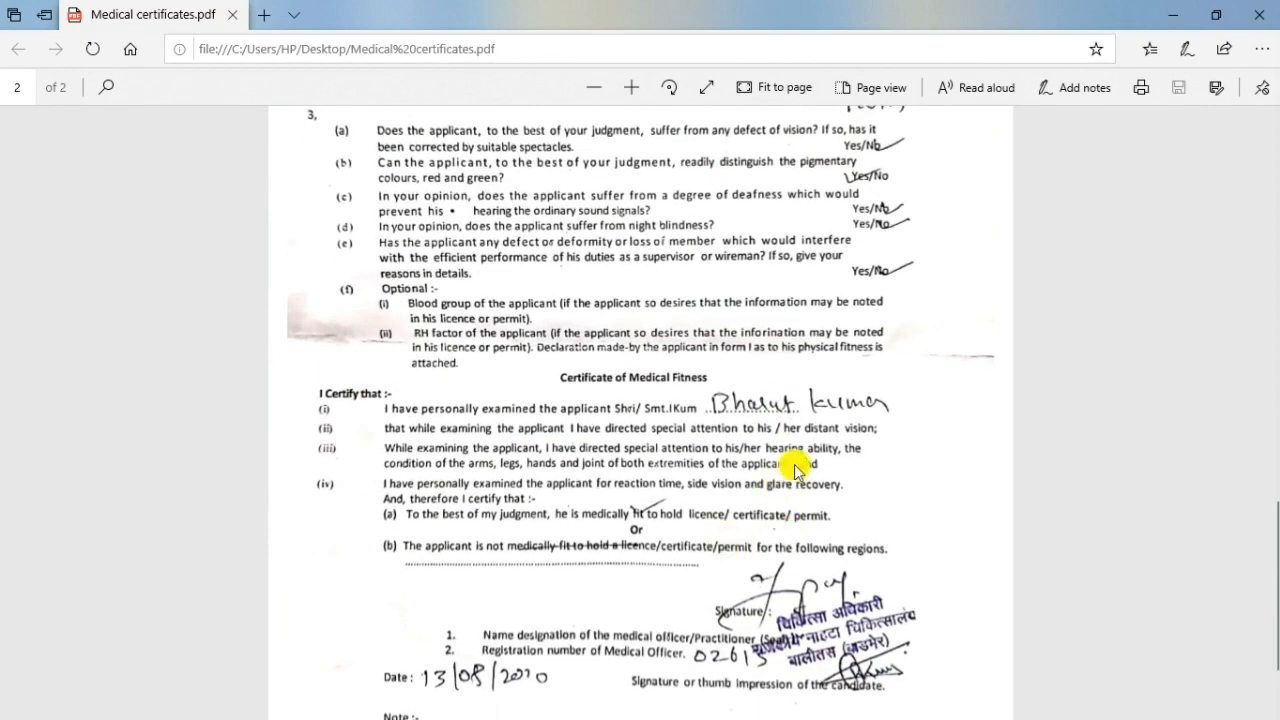
pyautogui.scroll(-2, 811, 575)
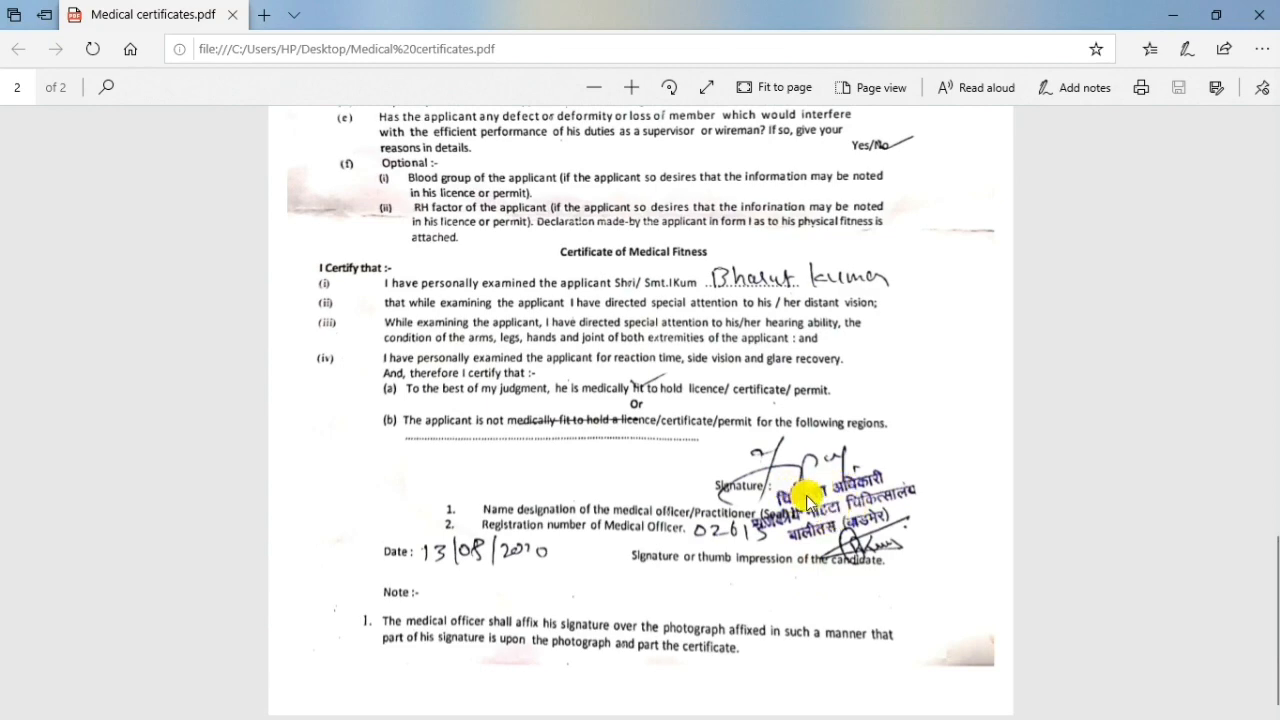
pyautogui.scroll(10, 737, 492)
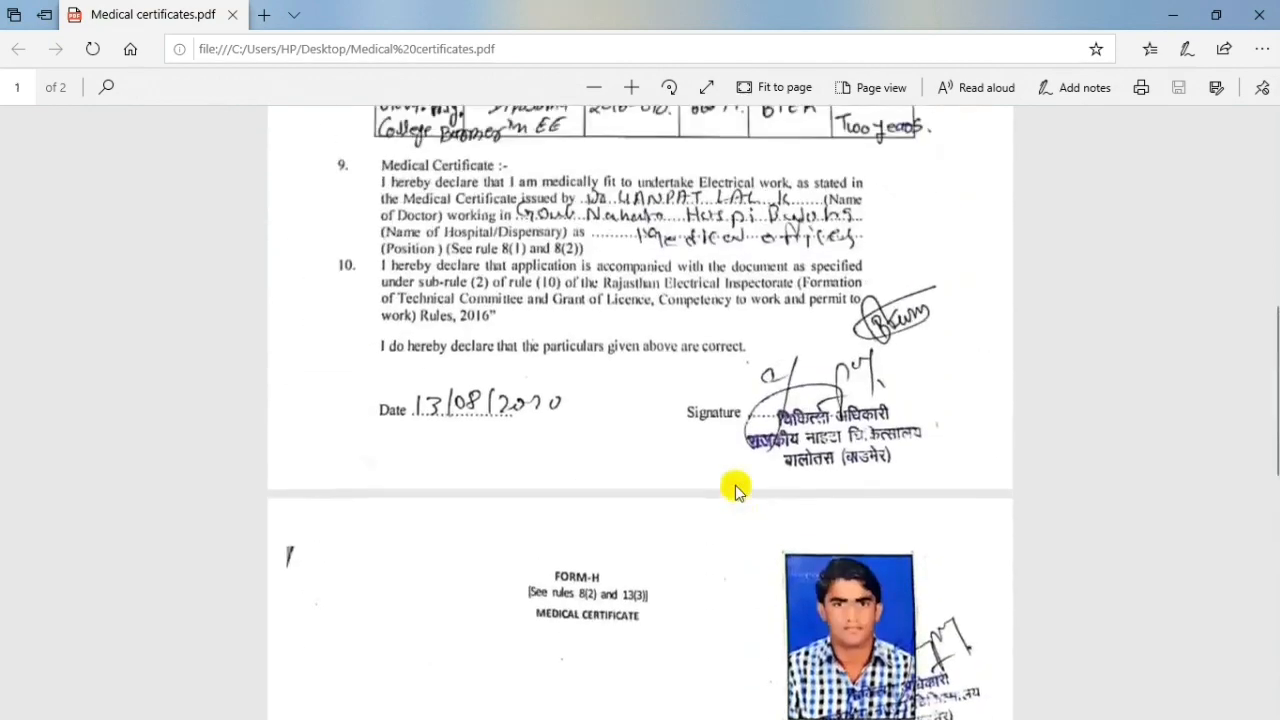
pyautogui.scroll(8, 735, 490)
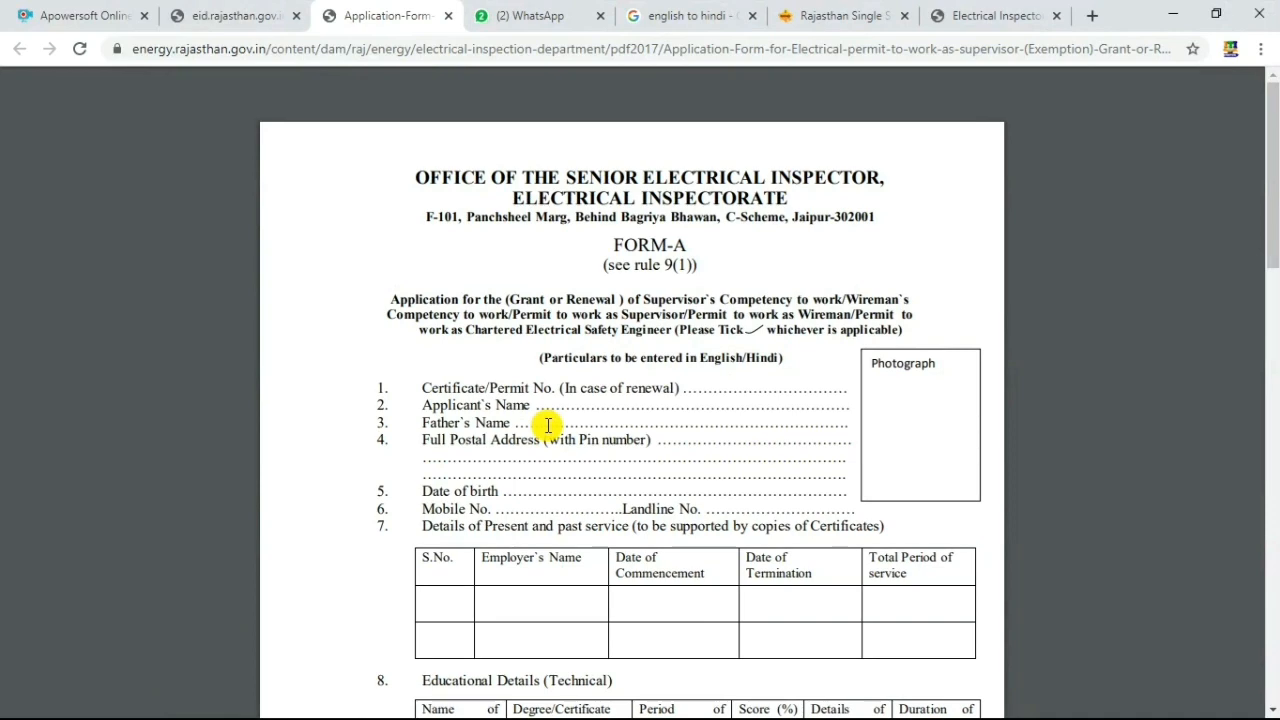
# Return to the Form-A profile and fill in the medical declaration: doctor's name, hospital राजकीय नाहटा चिकित्सालय, and practitioner/medical ID MADICAL OFFICER
pyautogui.click(231, 18)
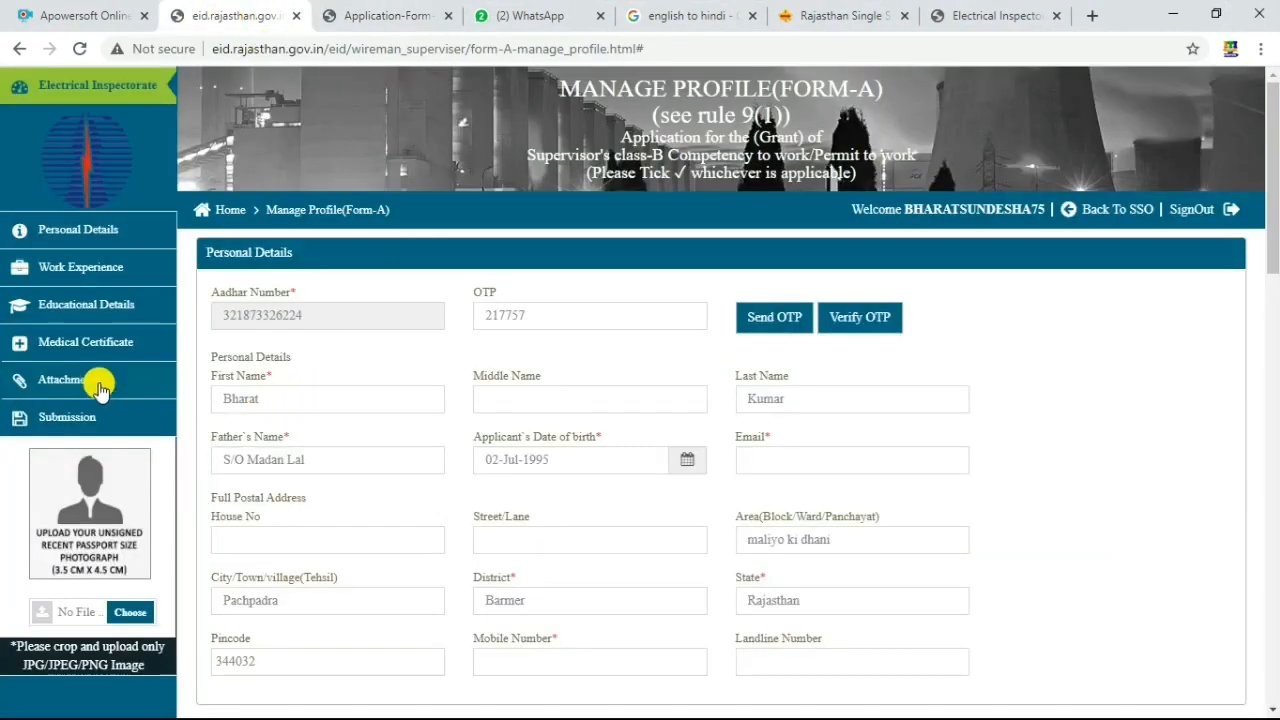
pyautogui.click(100, 344)
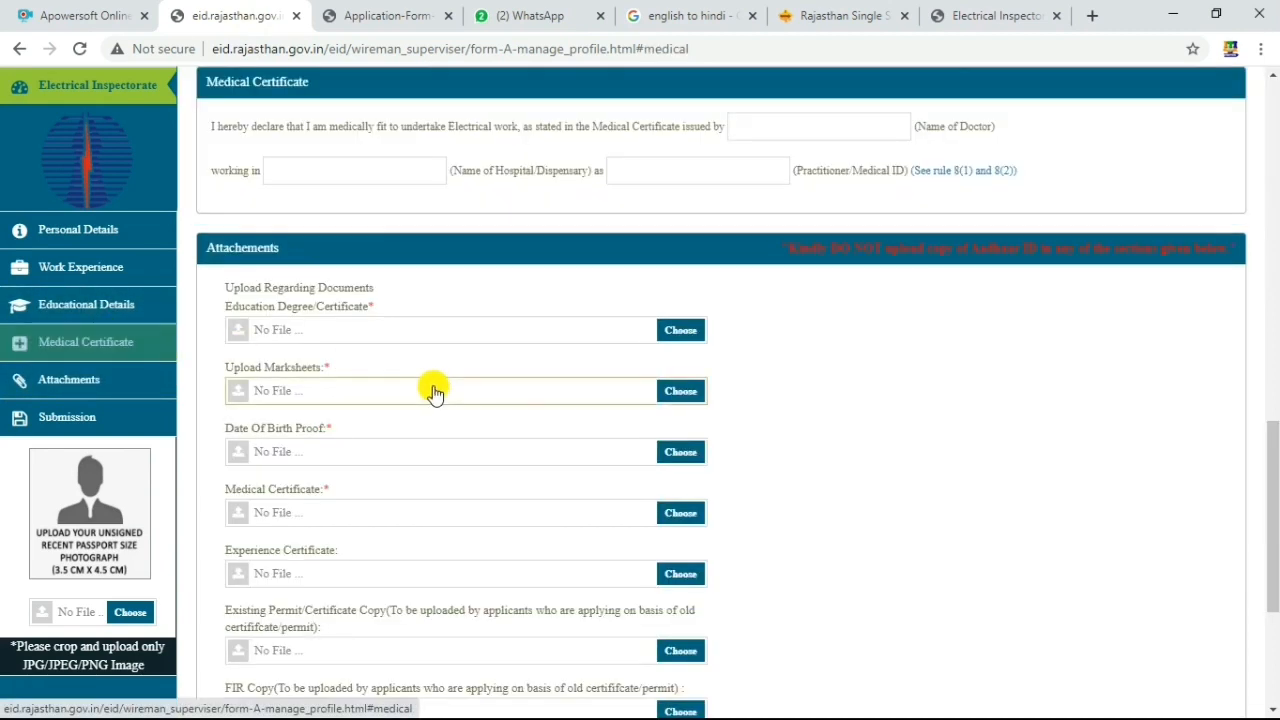
pyautogui.click(775, 125)
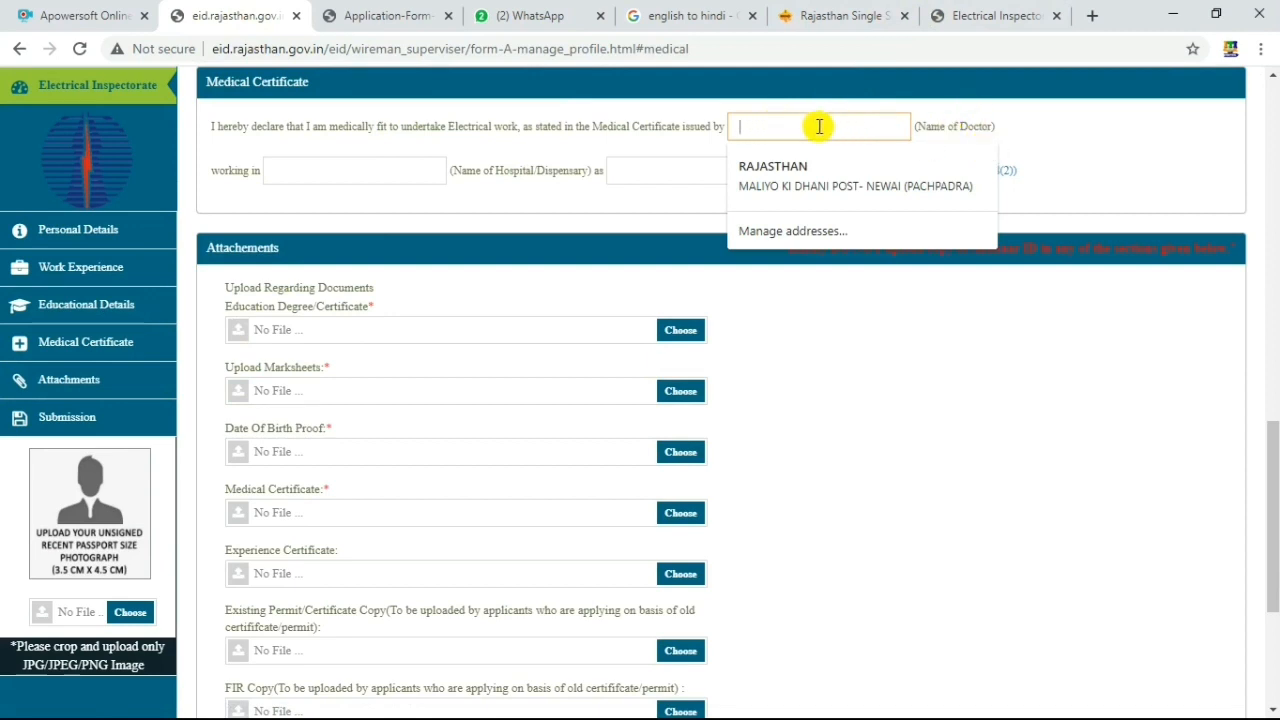
pyautogui.click(800, 128)
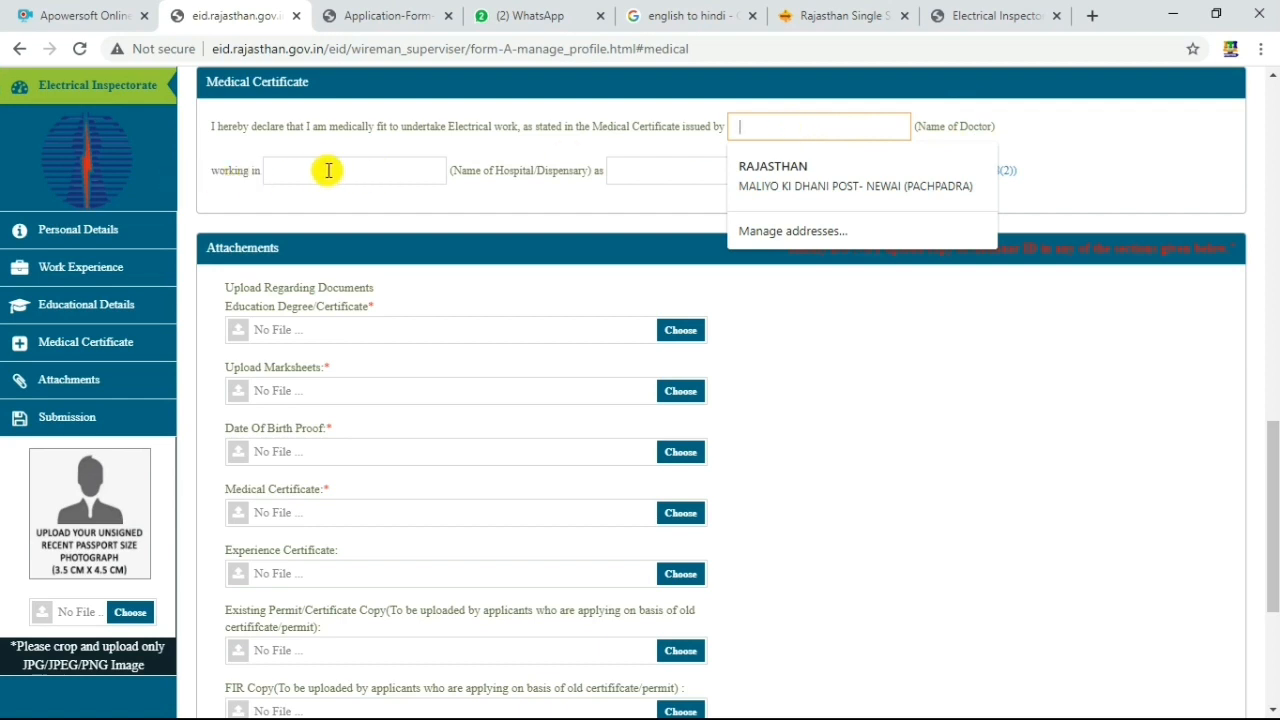
pyautogui.click(640, 180)
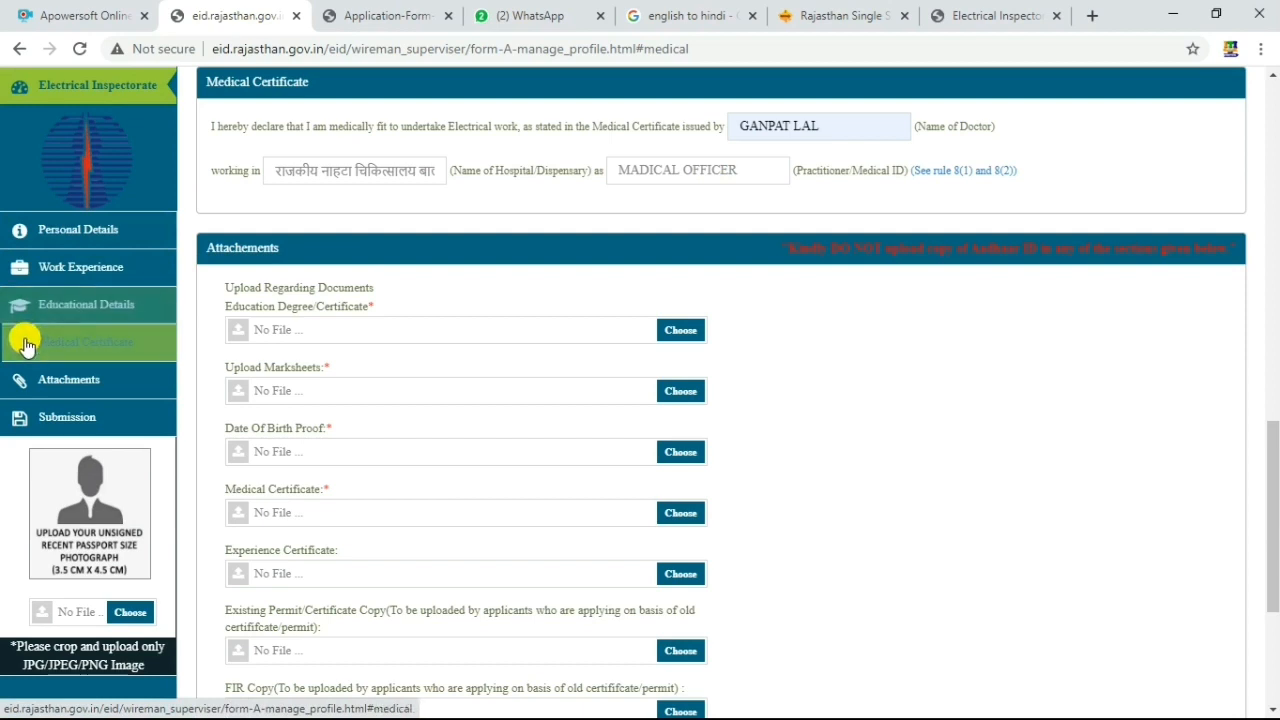
# Go to the Attachments section and upload the Diploma certificate PDF from the desktop as the Education Degree/Certificate
pyautogui.click(48, 388)
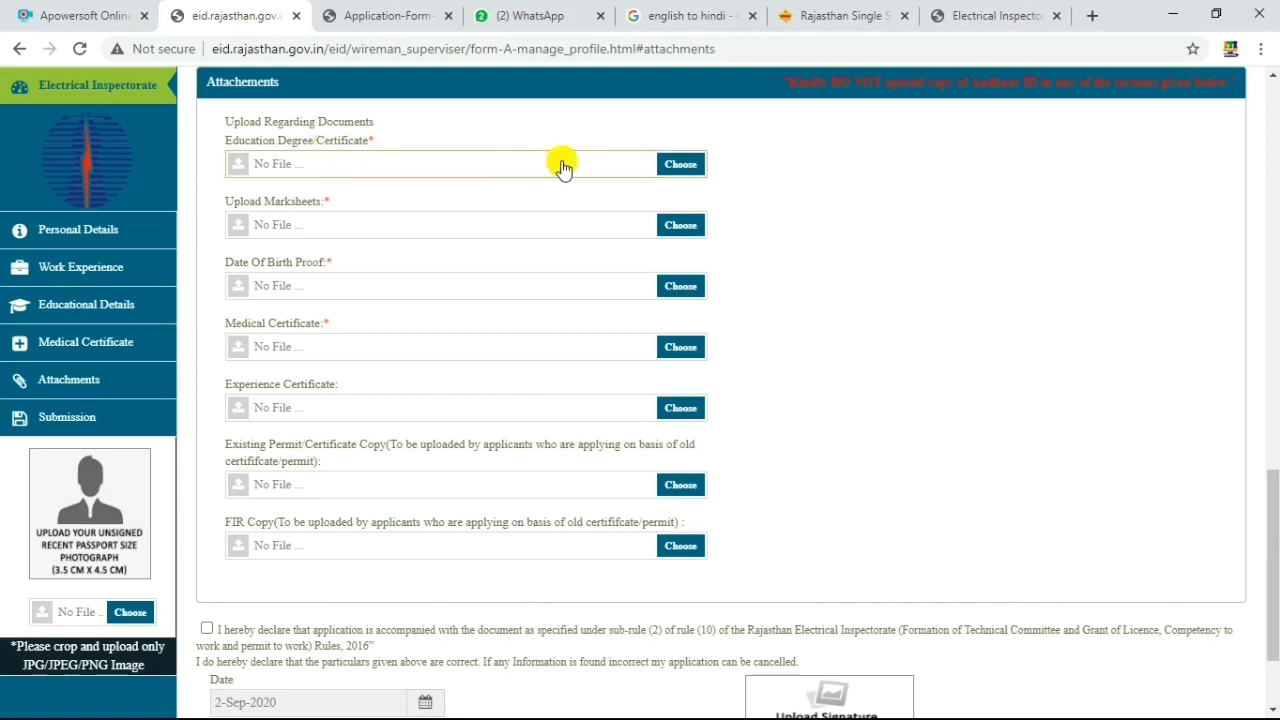
pyautogui.click(681, 166)
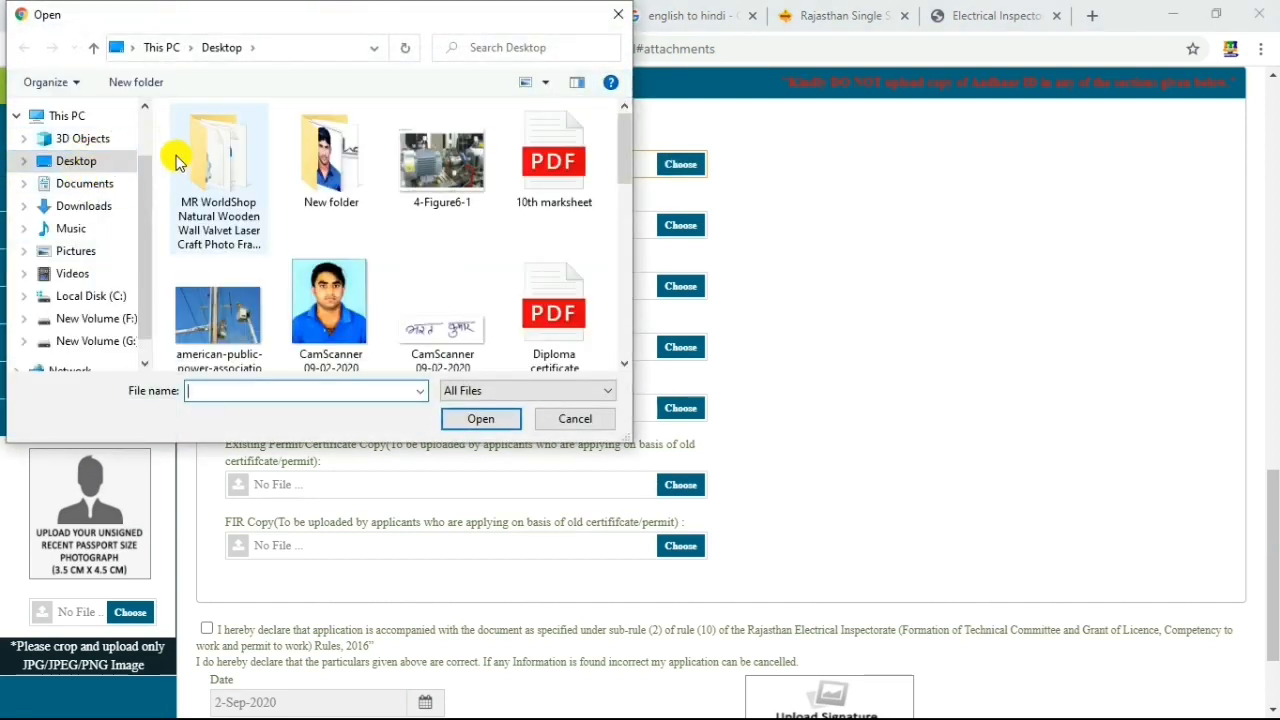
pyautogui.click(76, 166)
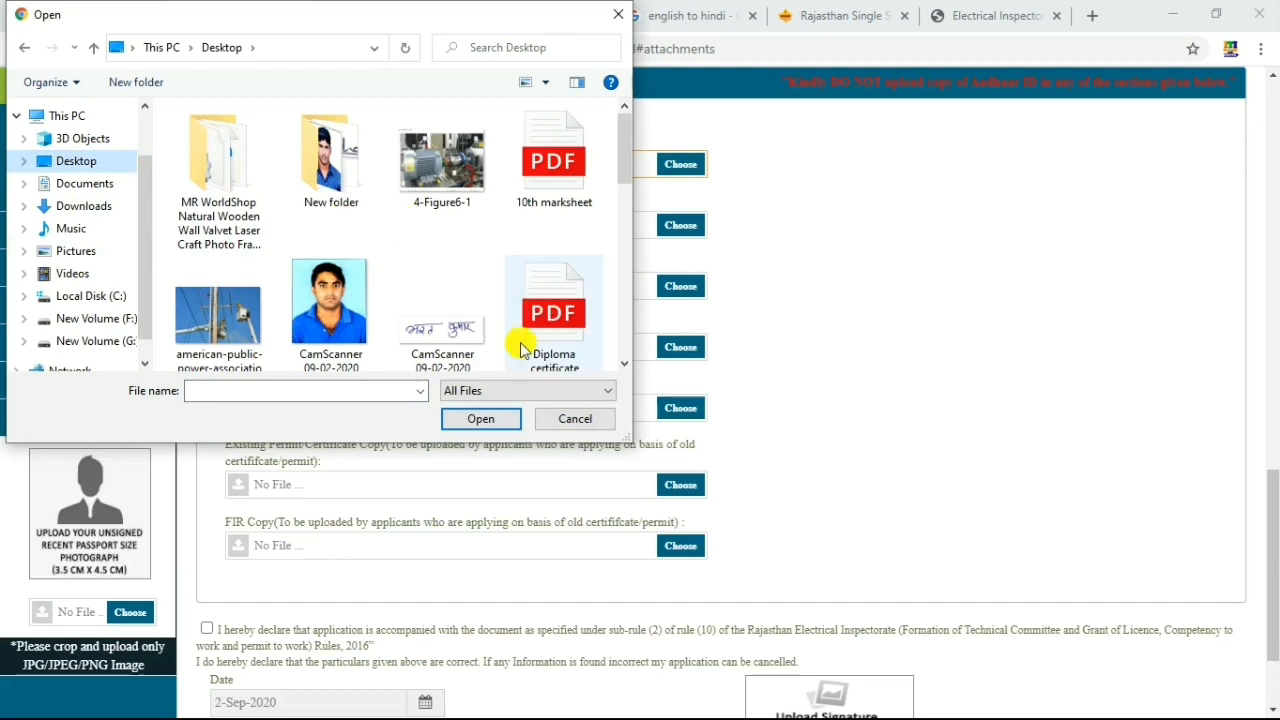
pyautogui.scroll(-1, 627, 367)
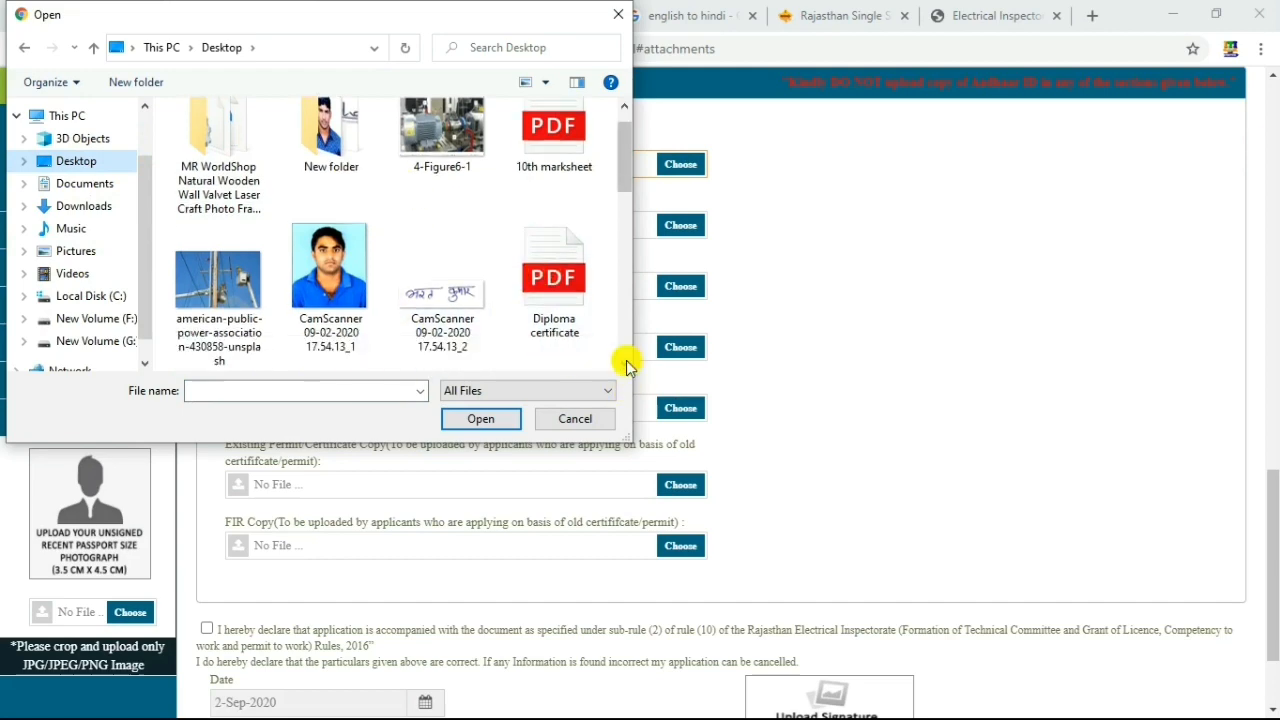
pyautogui.doubleClick(560, 278)
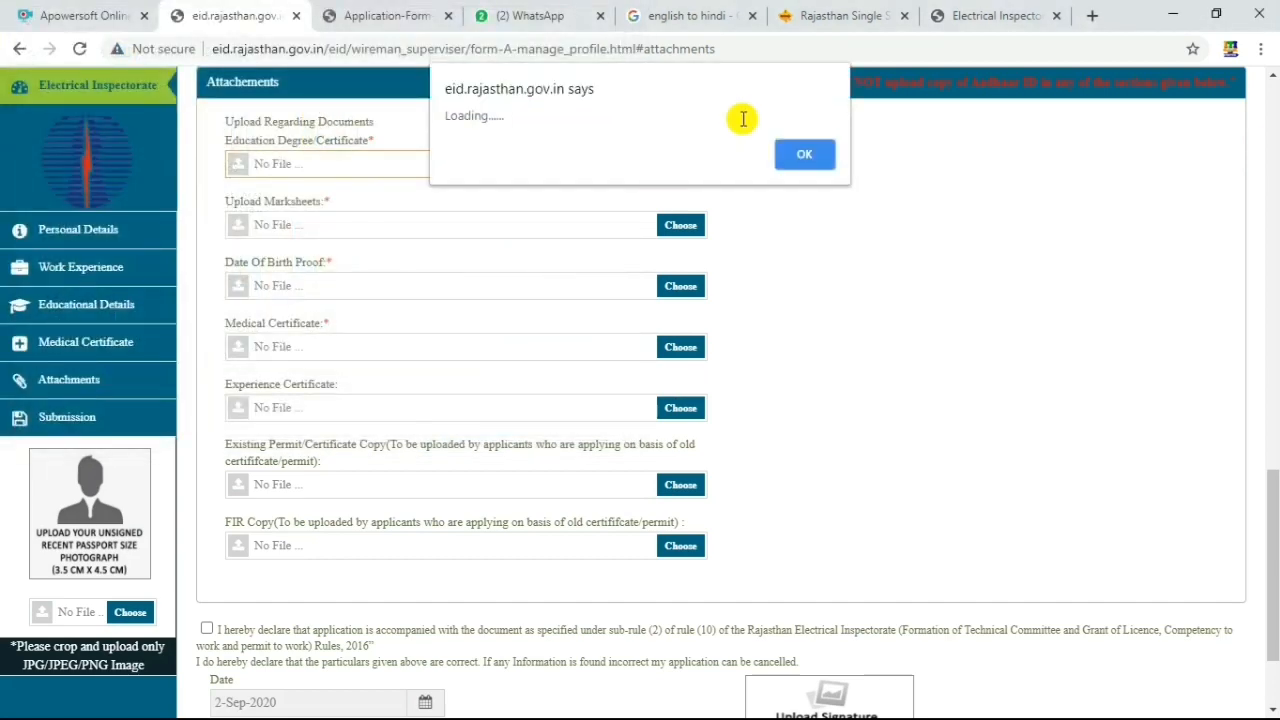
pyautogui.click(805, 154)
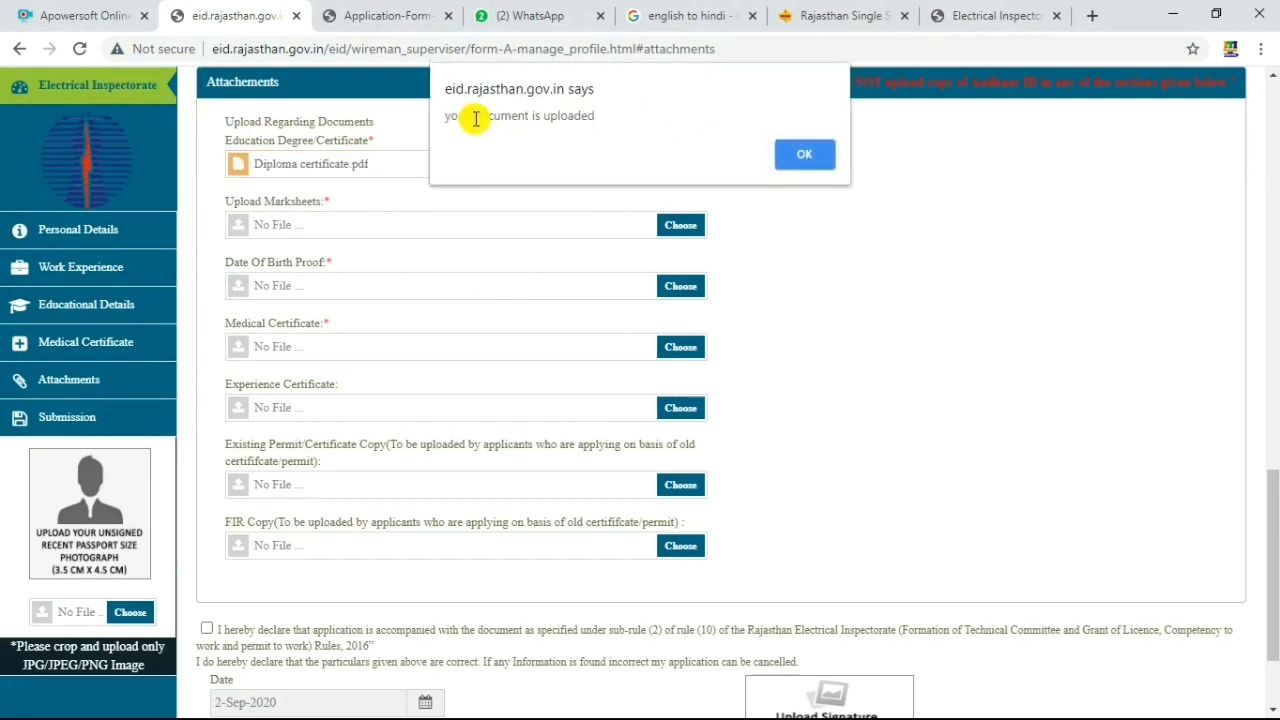
# Upload Diploma marksheet.pdf from the desktop as the marksheets attachment and acknowledge the upload messages
pyautogui.click(822, 162)
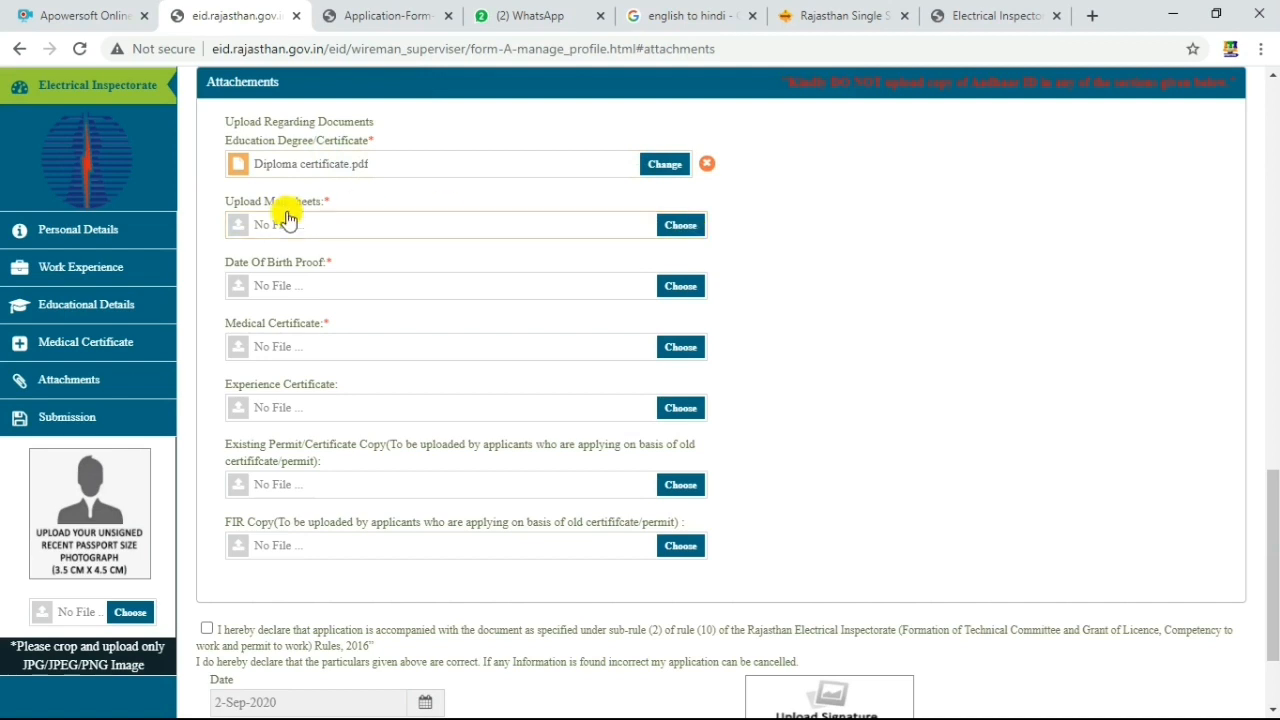
pyautogui.click(679, 226)
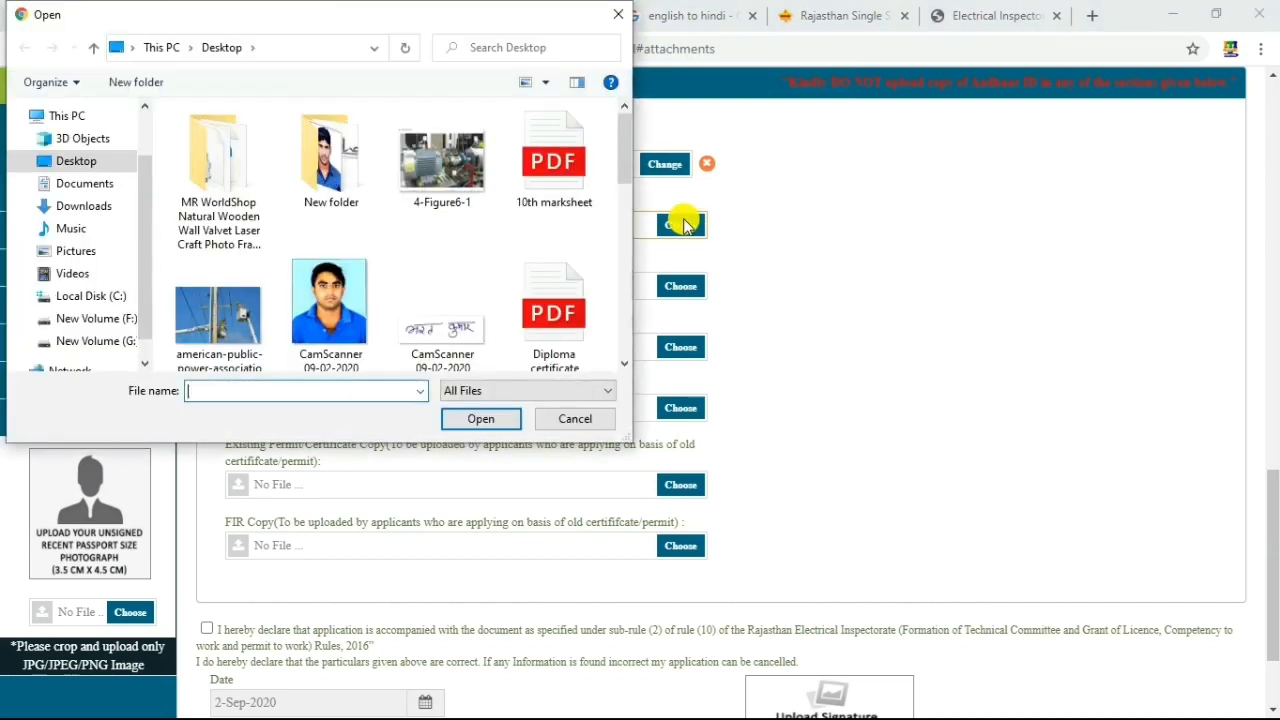
pyautogui.click(624, 365)
pyautogui.scroll(-1, 622, 368)
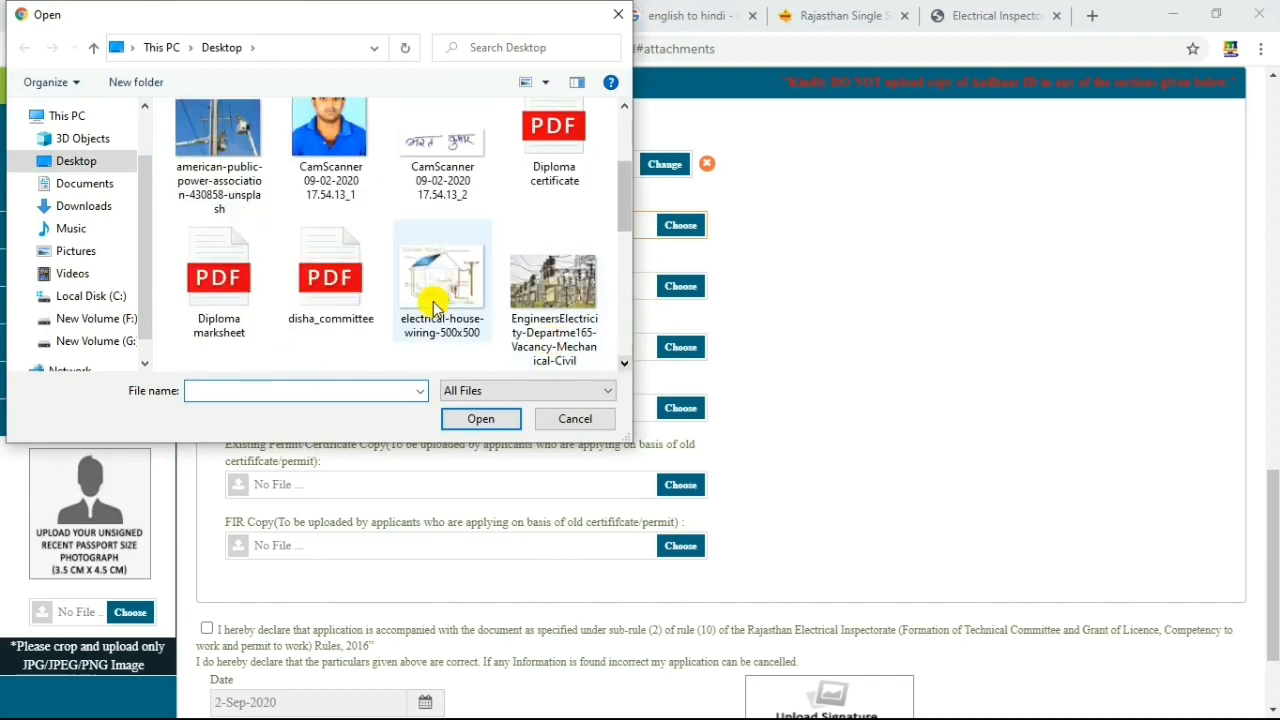
pyautogui.doubleClick(222, 304)
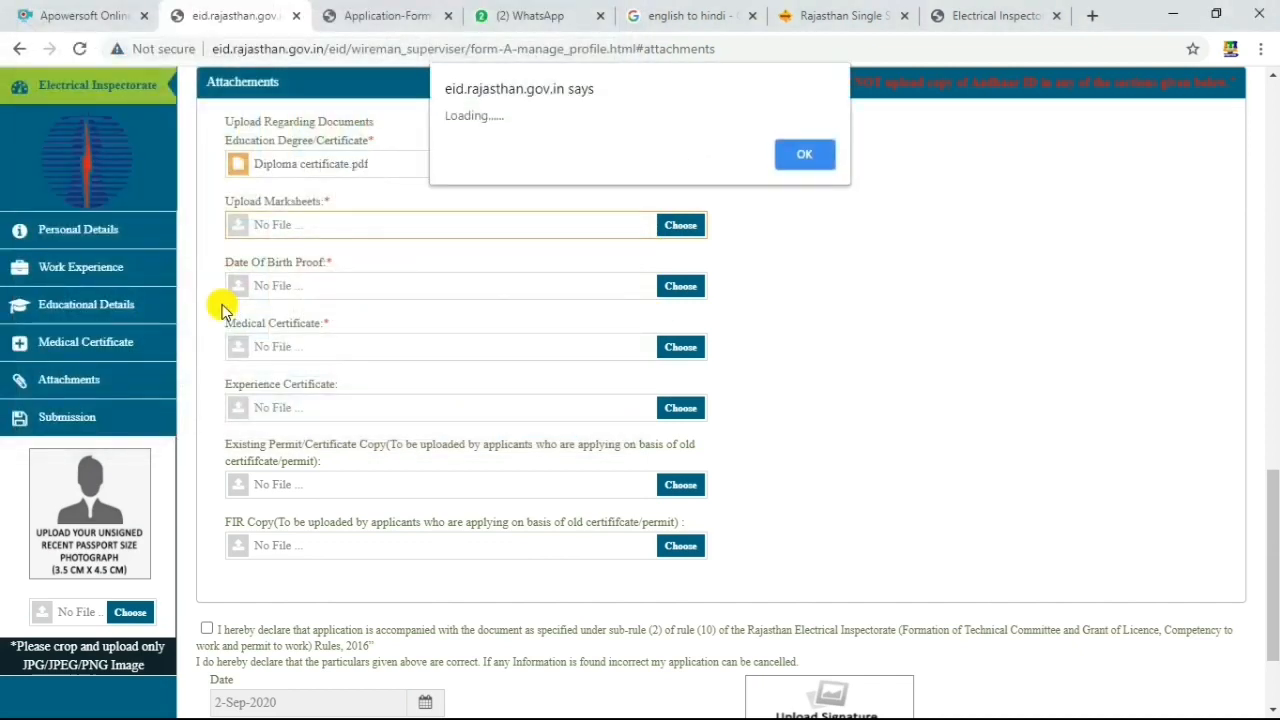
pyautogui.click(803, 157)
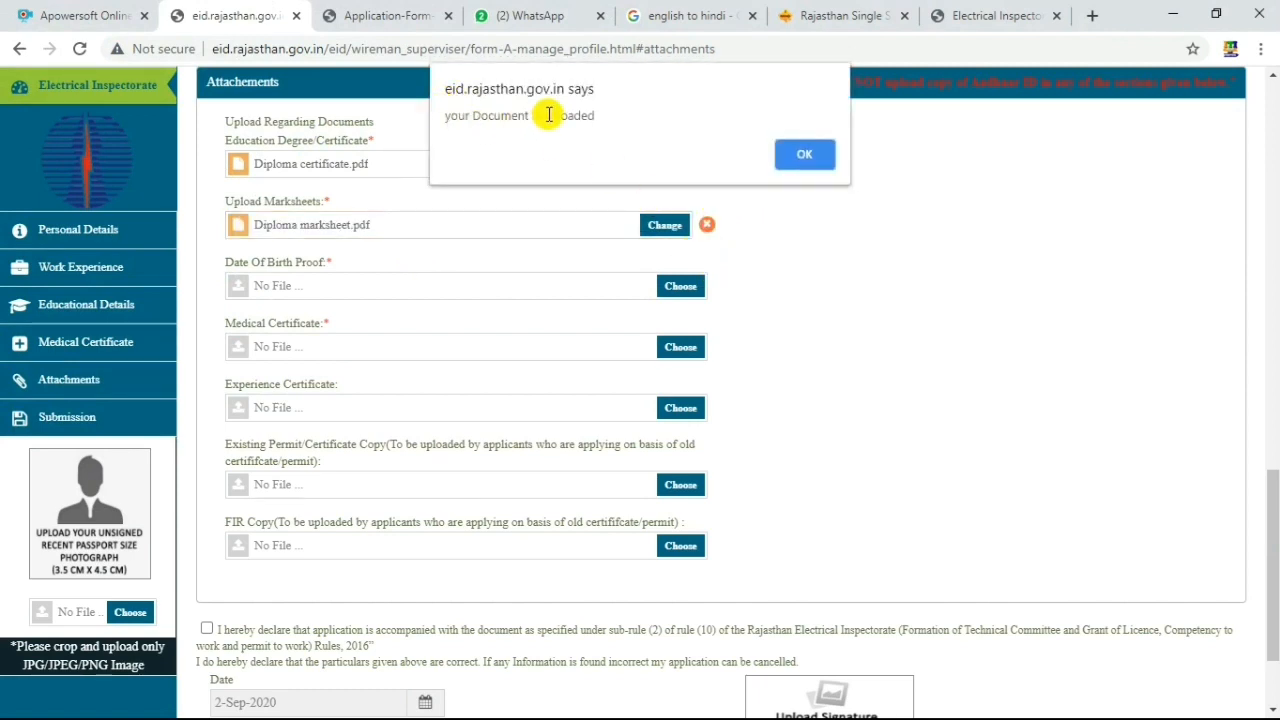
pyautogui.click(806, 156)
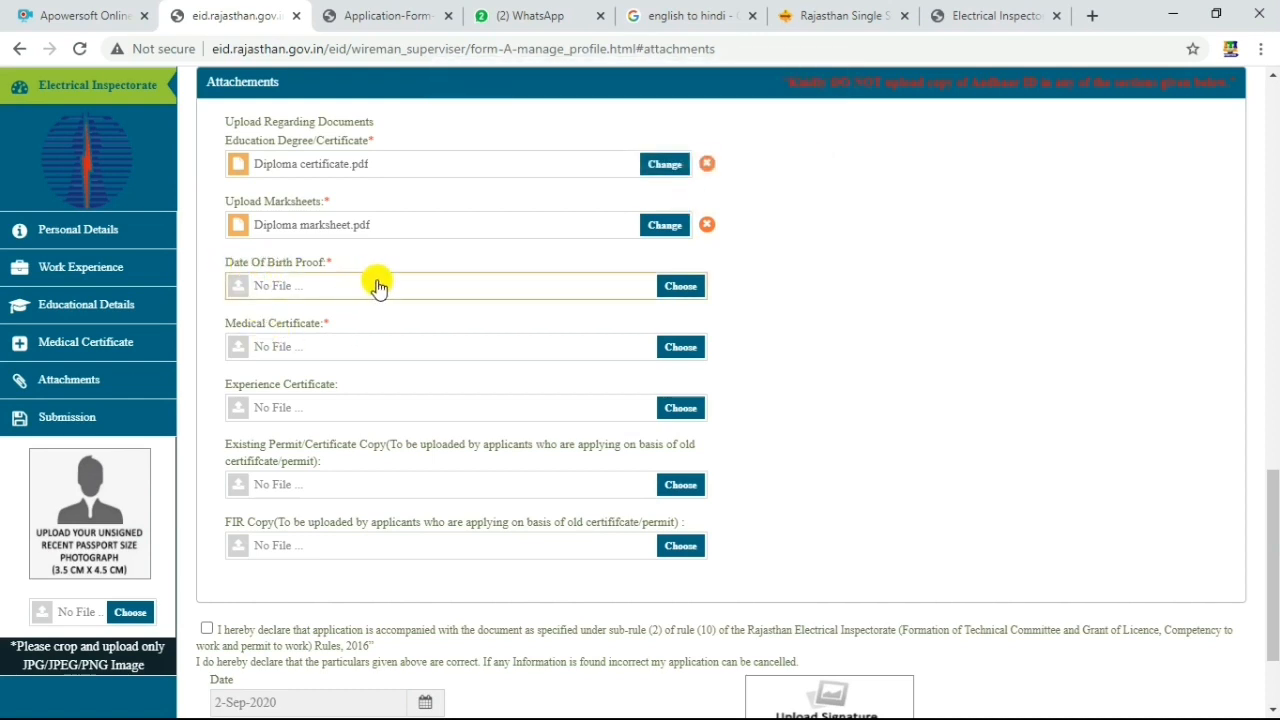
# Upload 10th marksheet.pdf from the desktop as the Date Of Birth Proof and acknowledge the upload messages
pyautogui.click(680, 287)
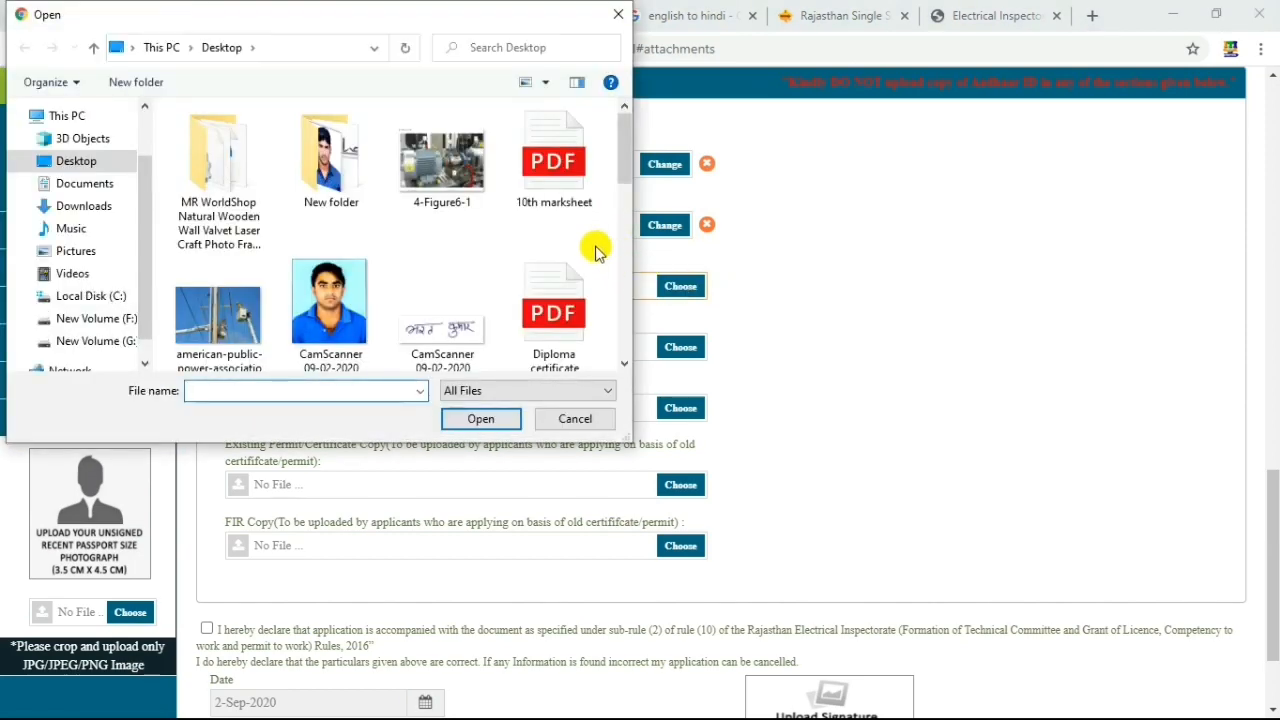
pyautogui.doubleClick(553, 158)
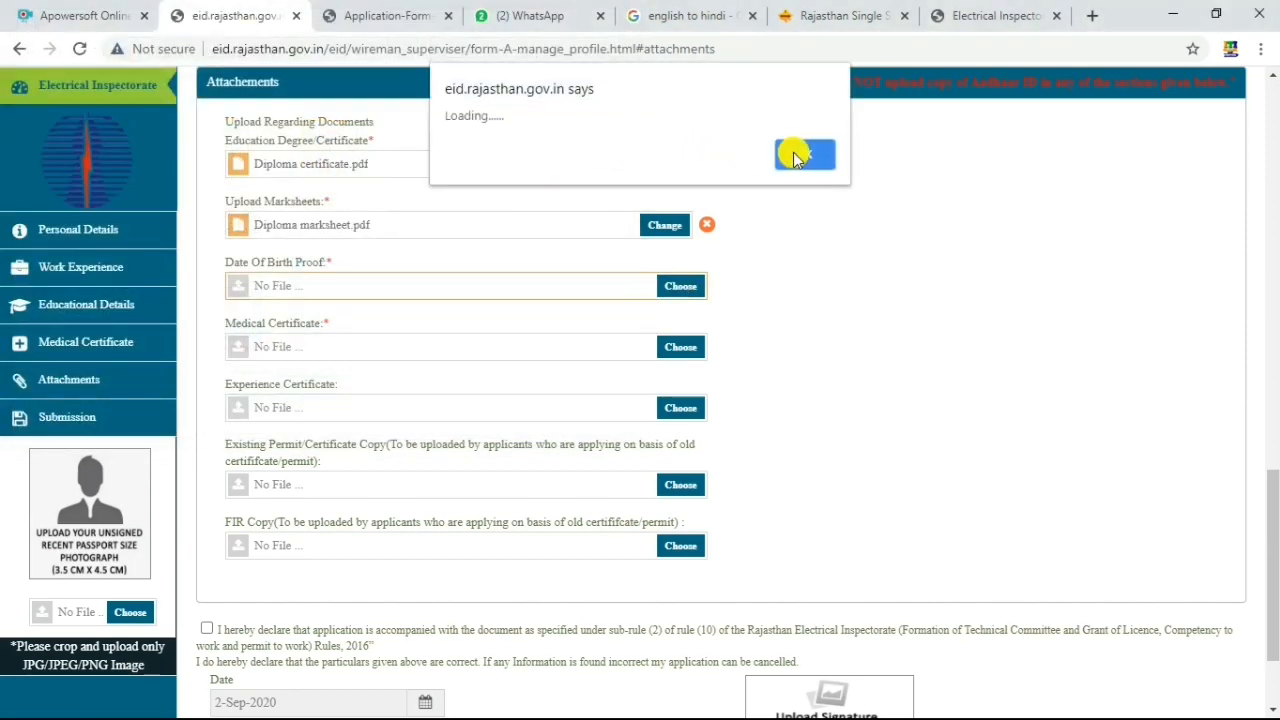
pyautogui.click(799, 155)
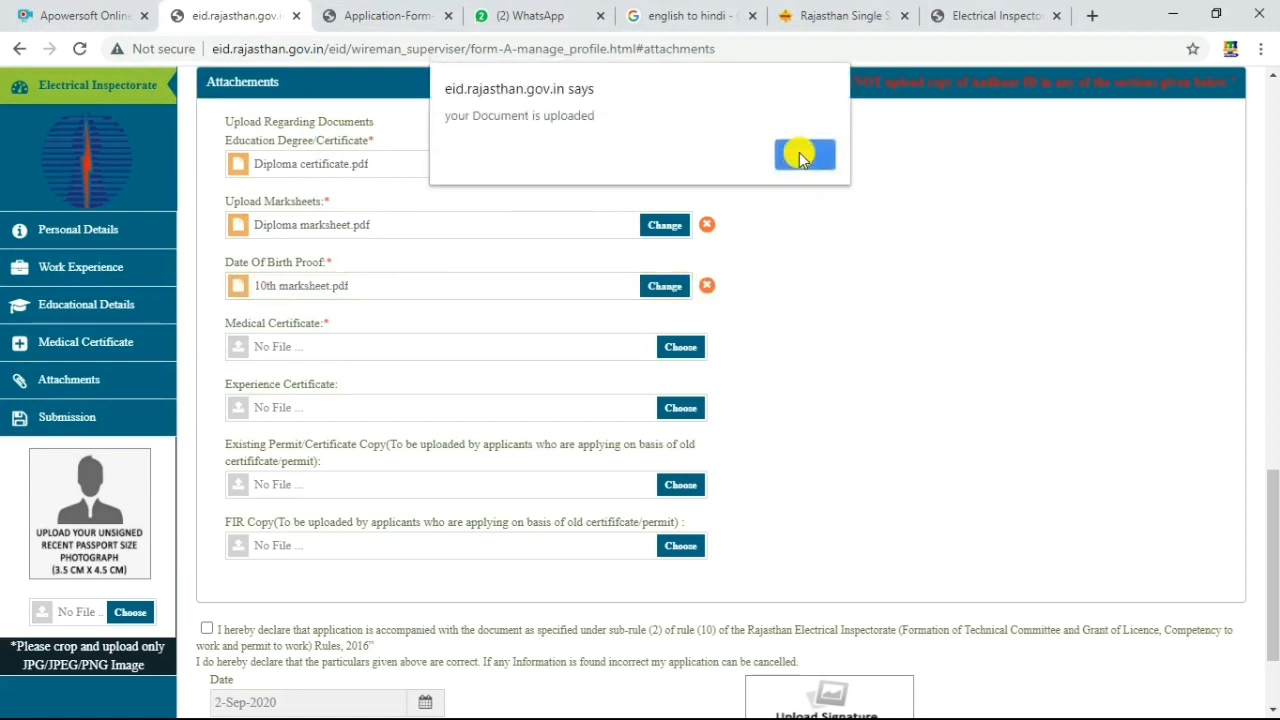
pyautogui.click(801, 155)
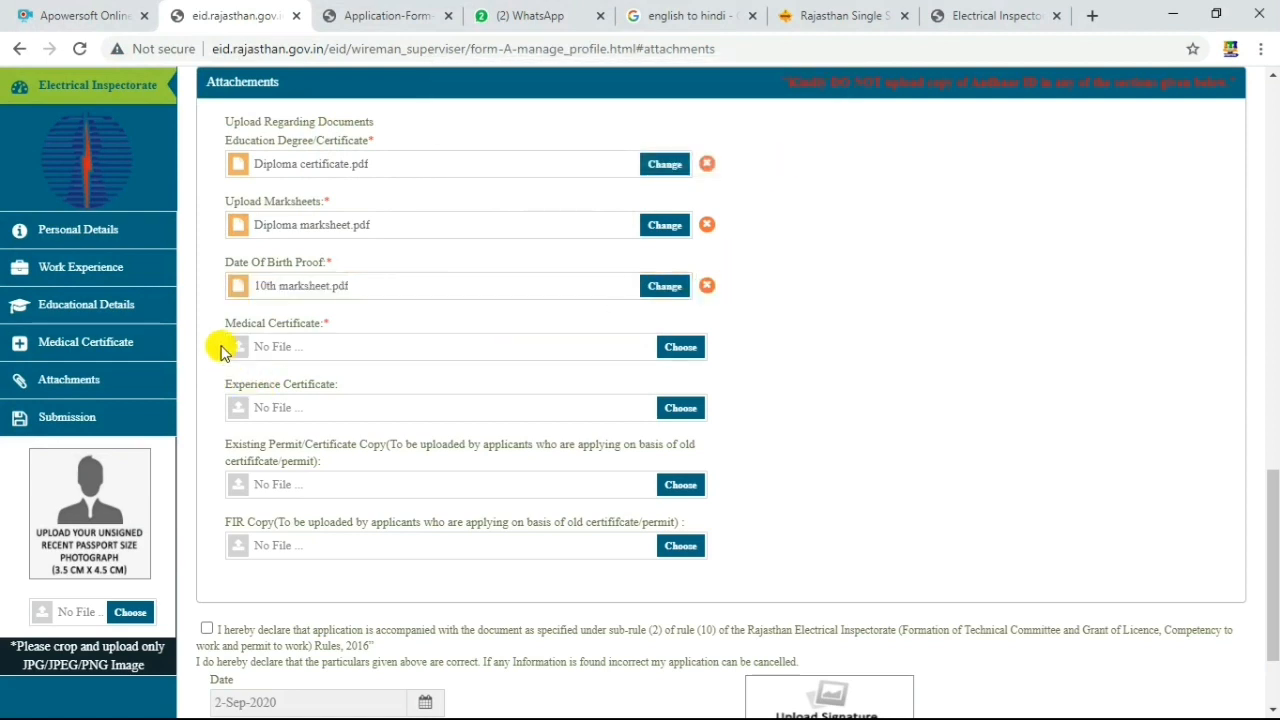
# Upload Medical certificates.pdf from the desktop as the Medical Certificate and acknowledge the upload messages
pyautogui.click(679, 350)
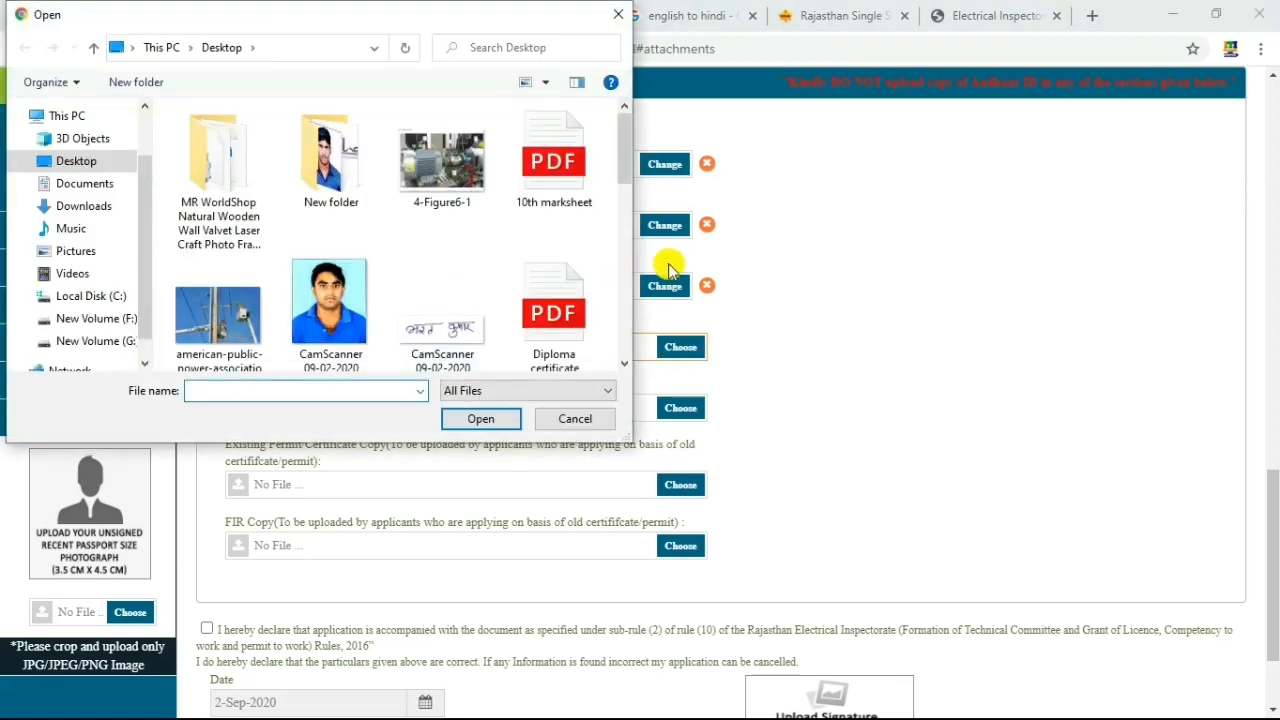
pyautogui.click(624, 363)
pyautogui.click(624, 363)
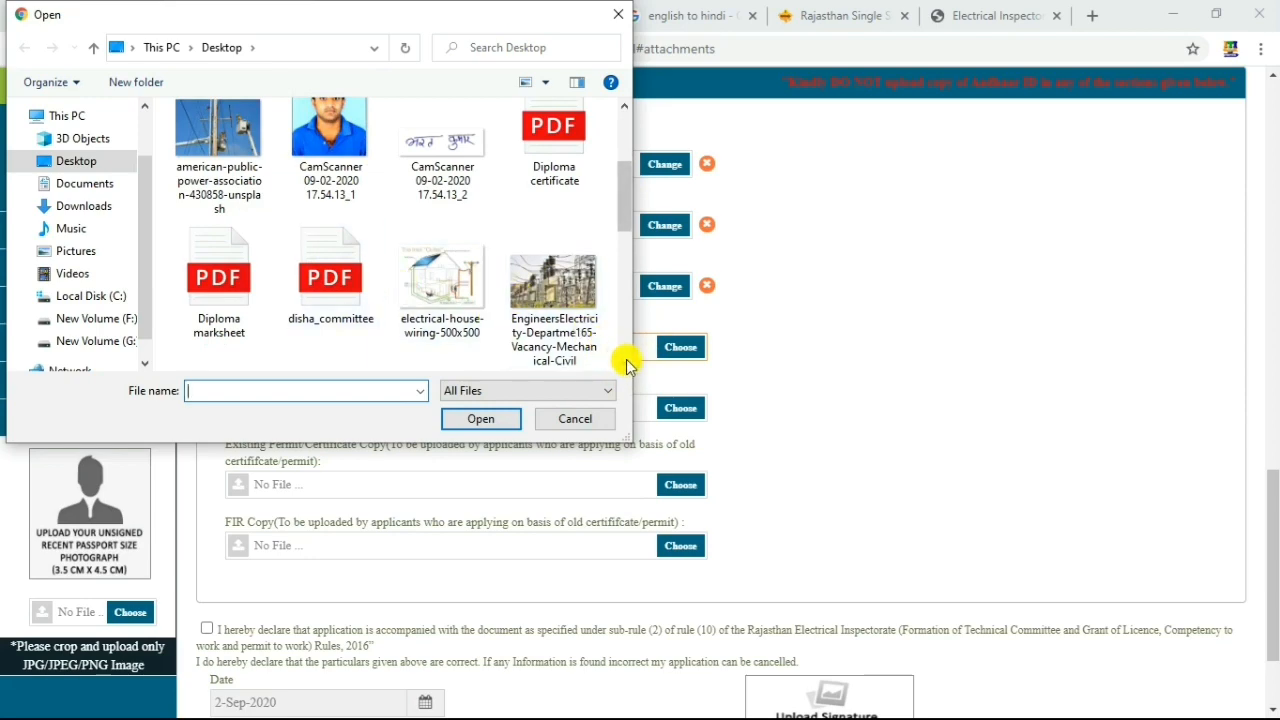
pyautogui.click(624, 363)
pyautogui.click(624, 363)
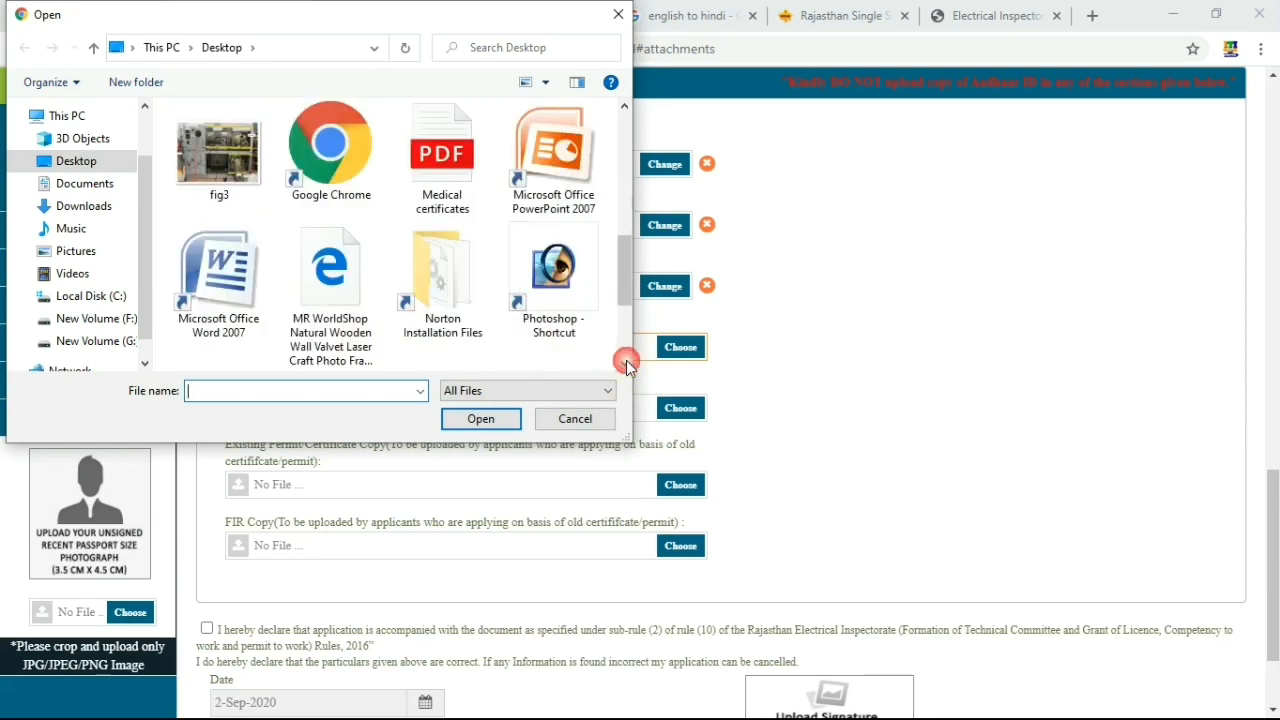
pyautogui.doubleClick(447, 157)
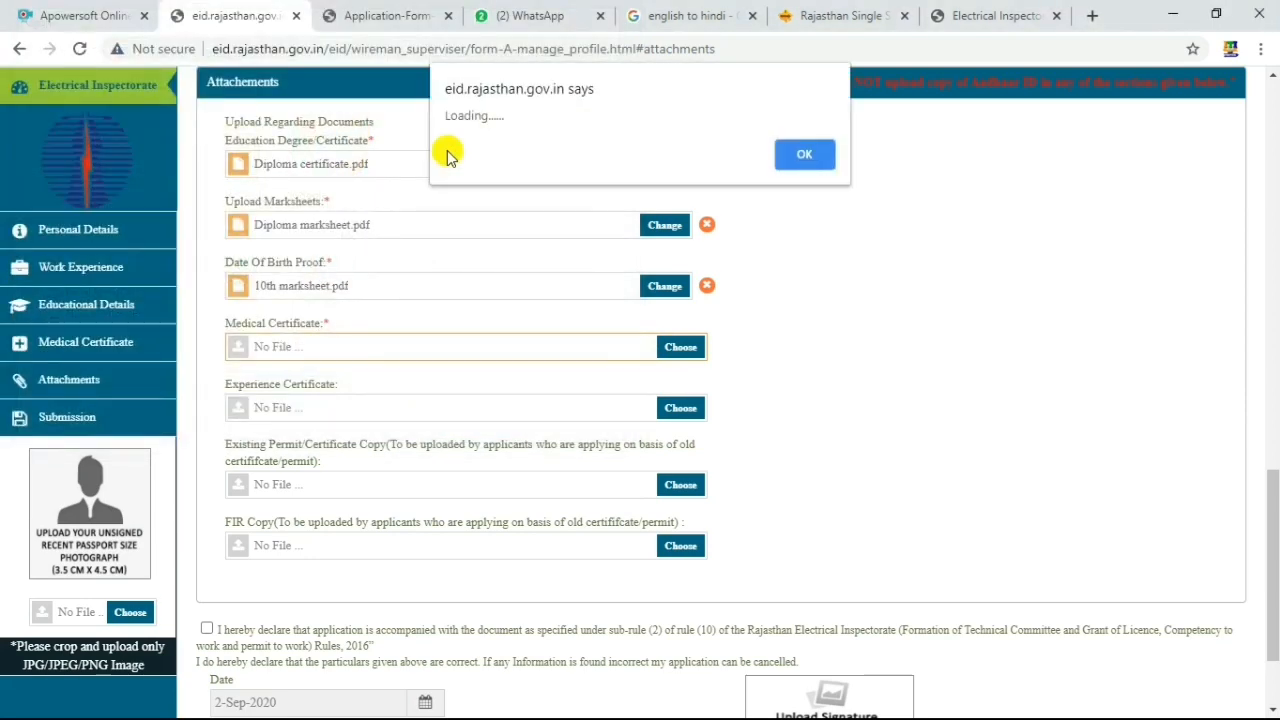
pyautogui.click(806, 155)
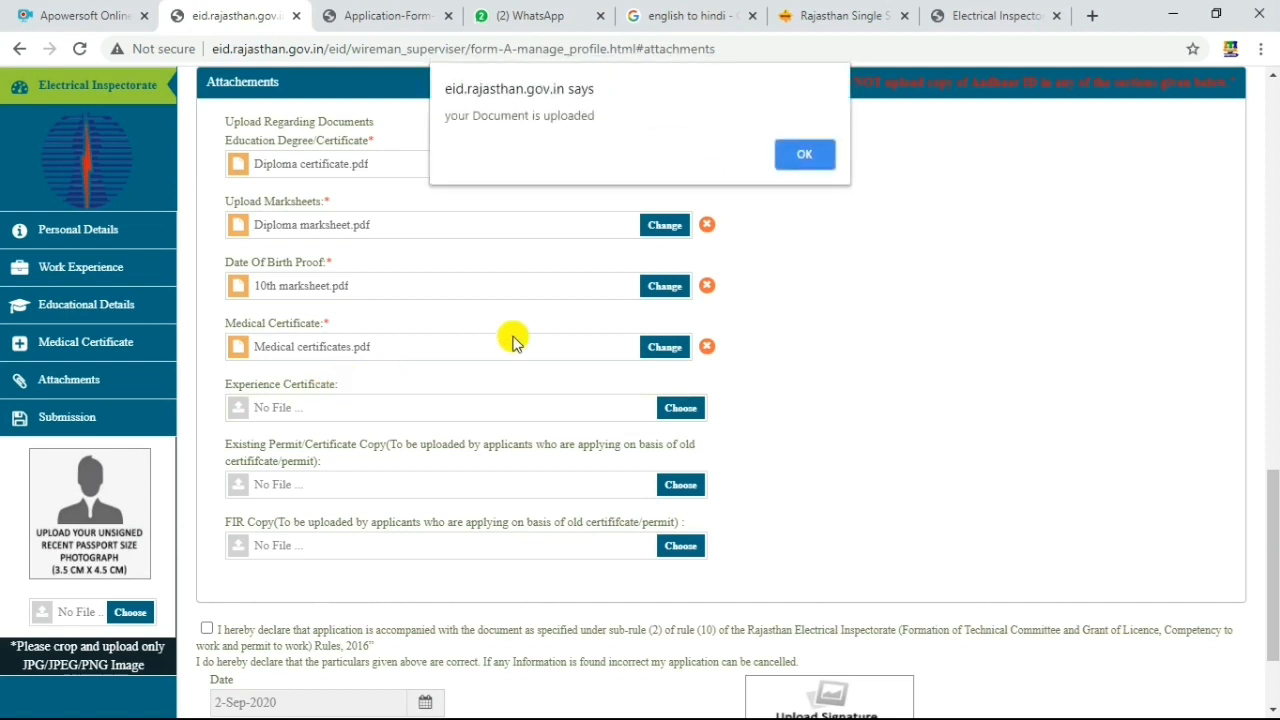
pyautogui.click(805, 154)
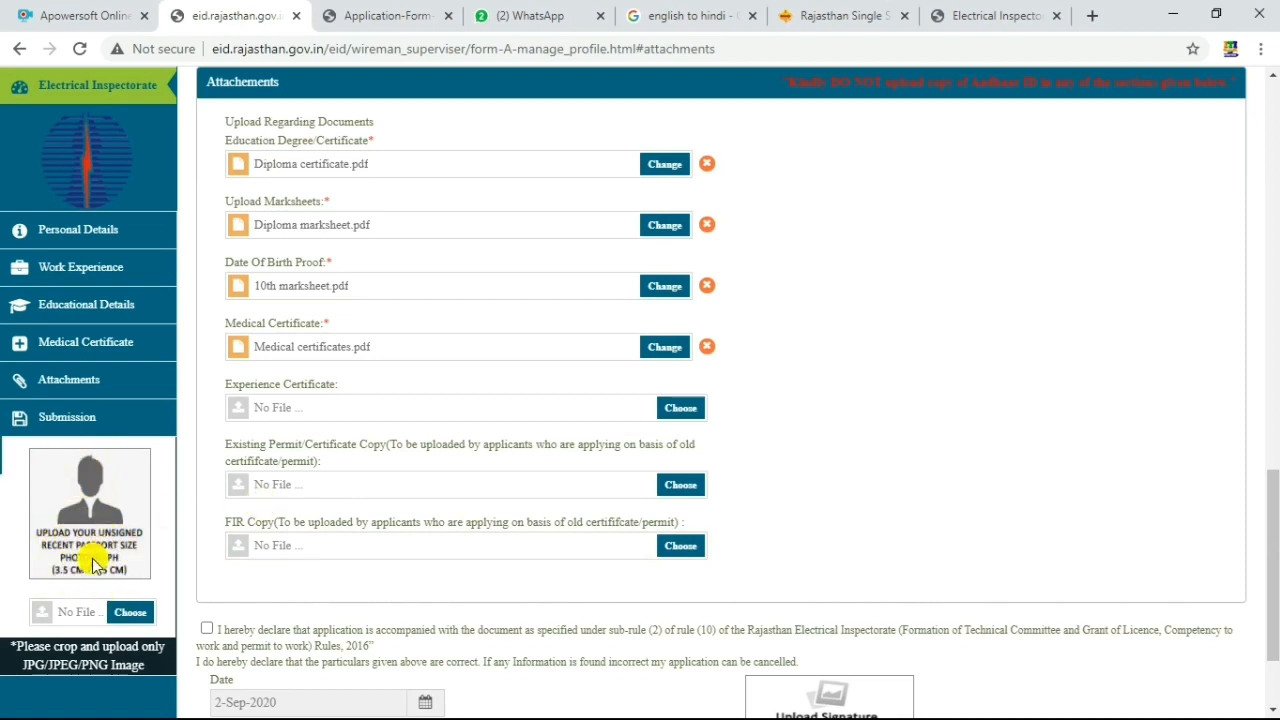
# Upload the passport-size photograph CamScanner 09-02-2020 17.54.13_1 from the desktop as the applicant's photo
pyautogui.click(128, 614)
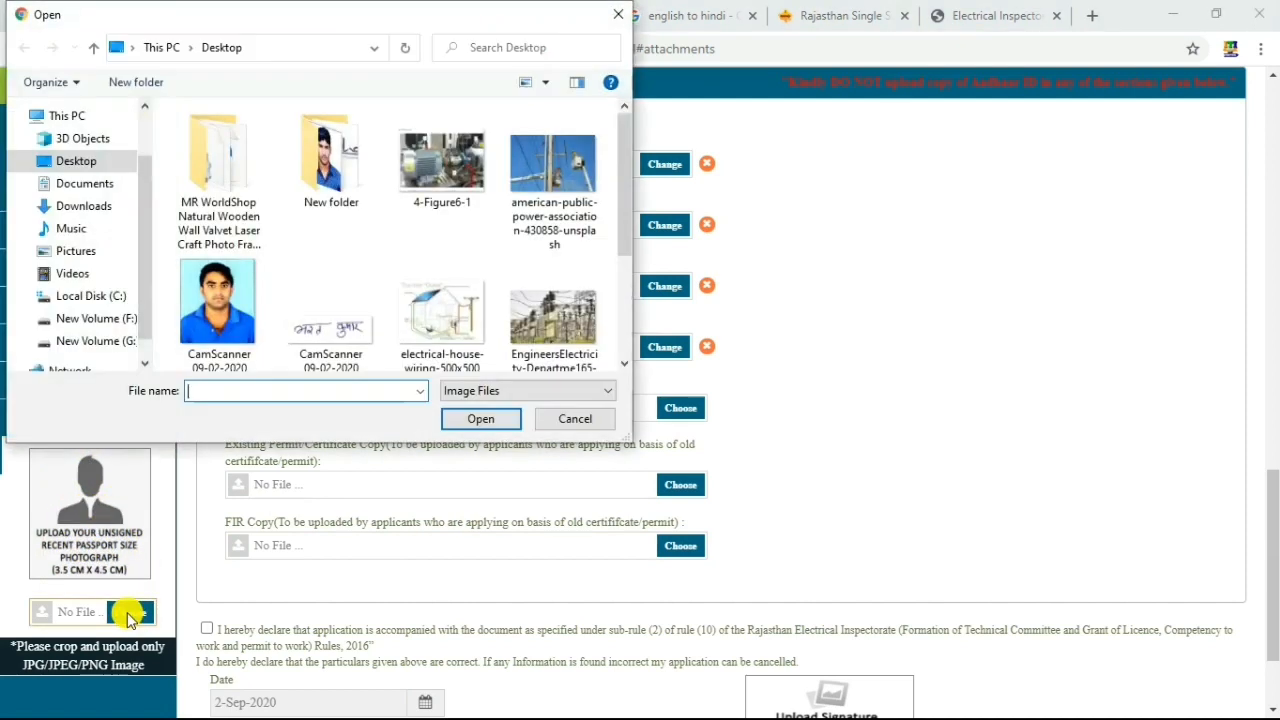
pyautogui.doubleClick(208, 305)
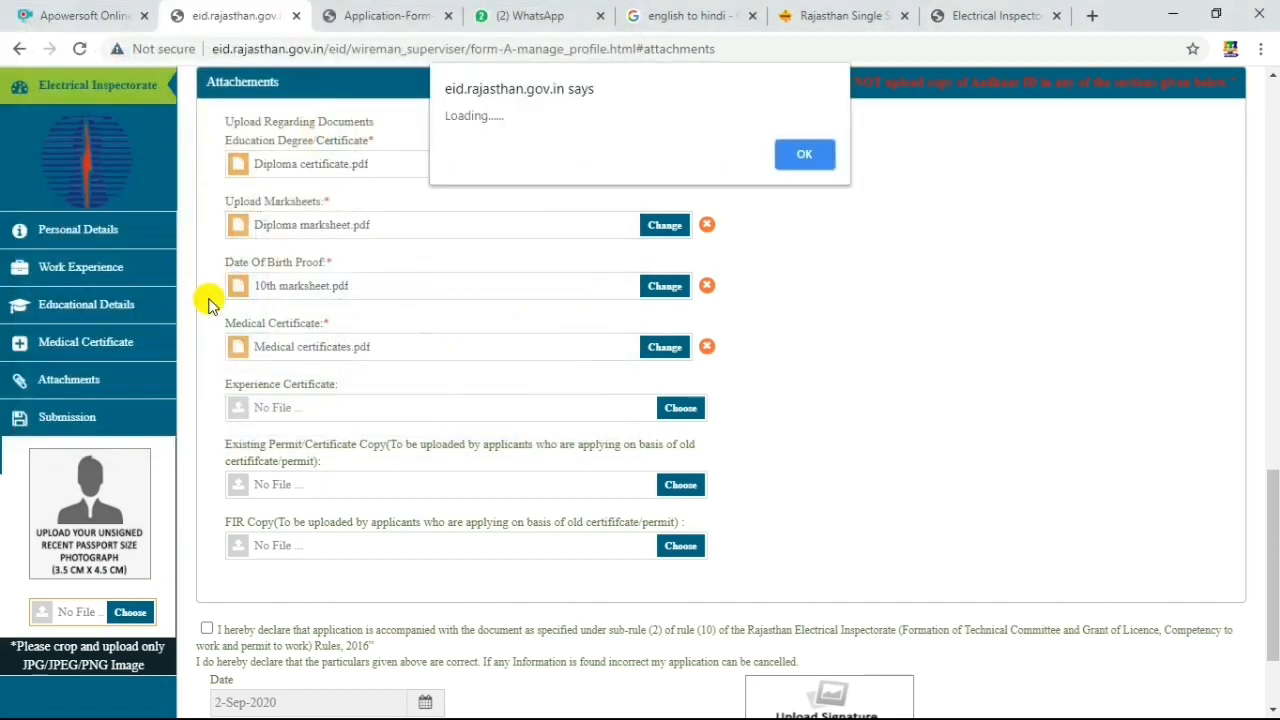
pyautogui.click(795, 158)
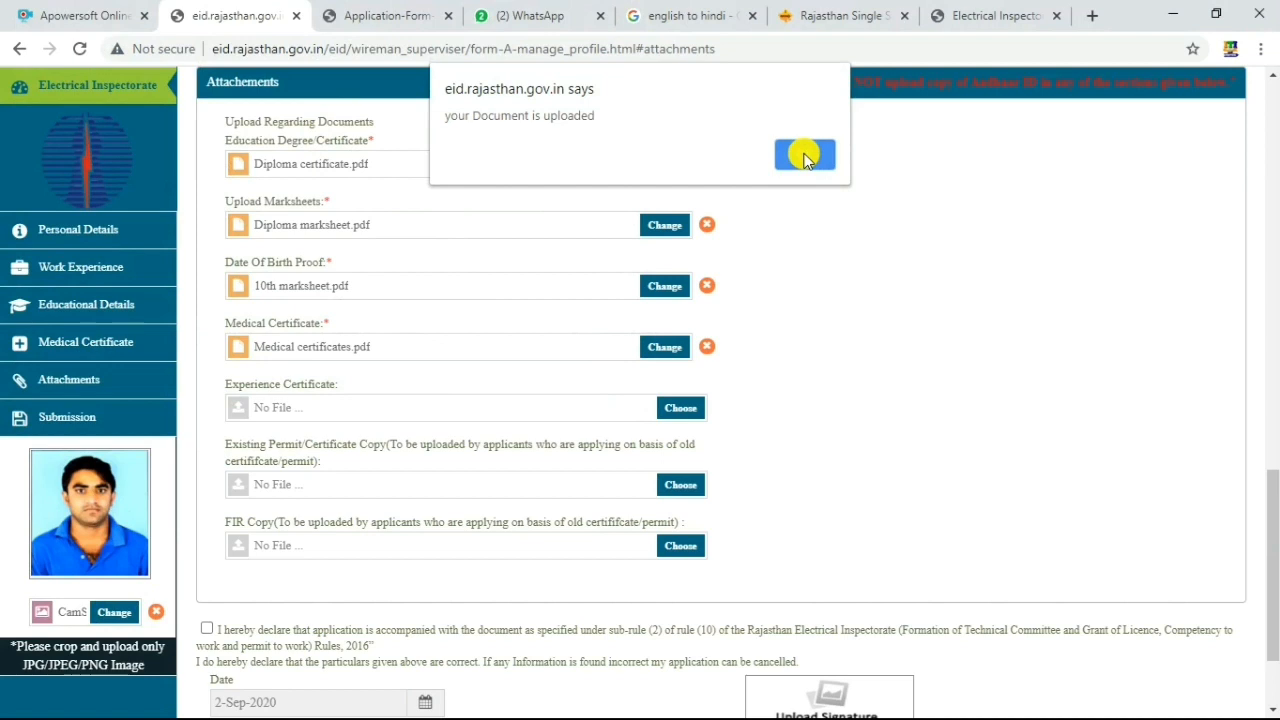
pyautogui.click(805, 157)
# Upload the signature image CamScanner 09-02-2020 17.54.13_2 from the desktop as the applicant's signature below the declaration
pyautogui.scroll(-3, 868, 320)
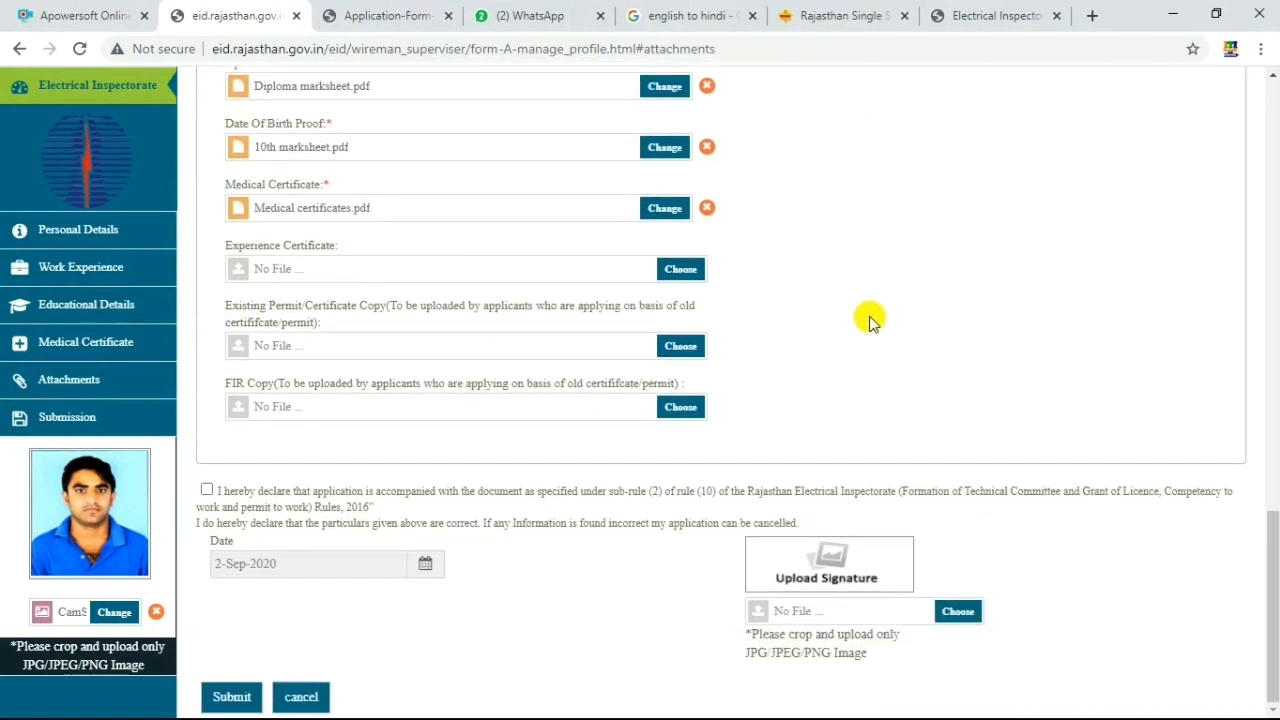
pyautogui.click(963, 619)
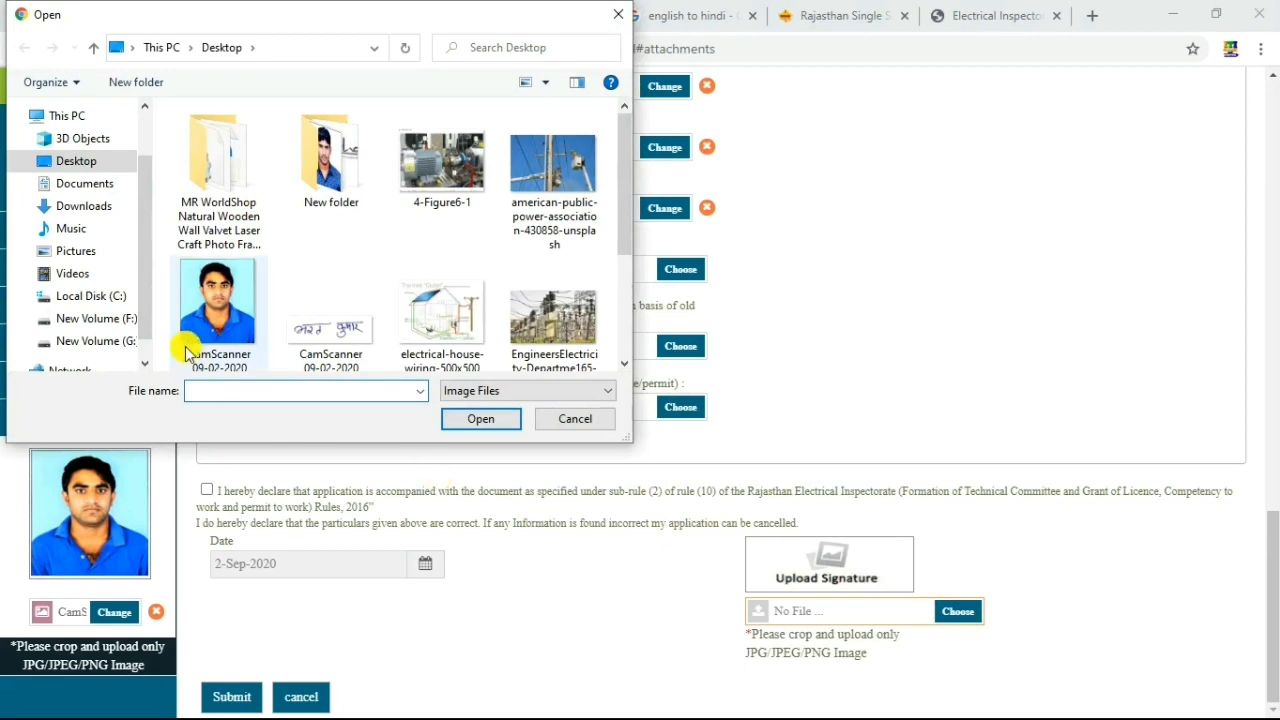
pyautogui.doubleClick(335, 345)
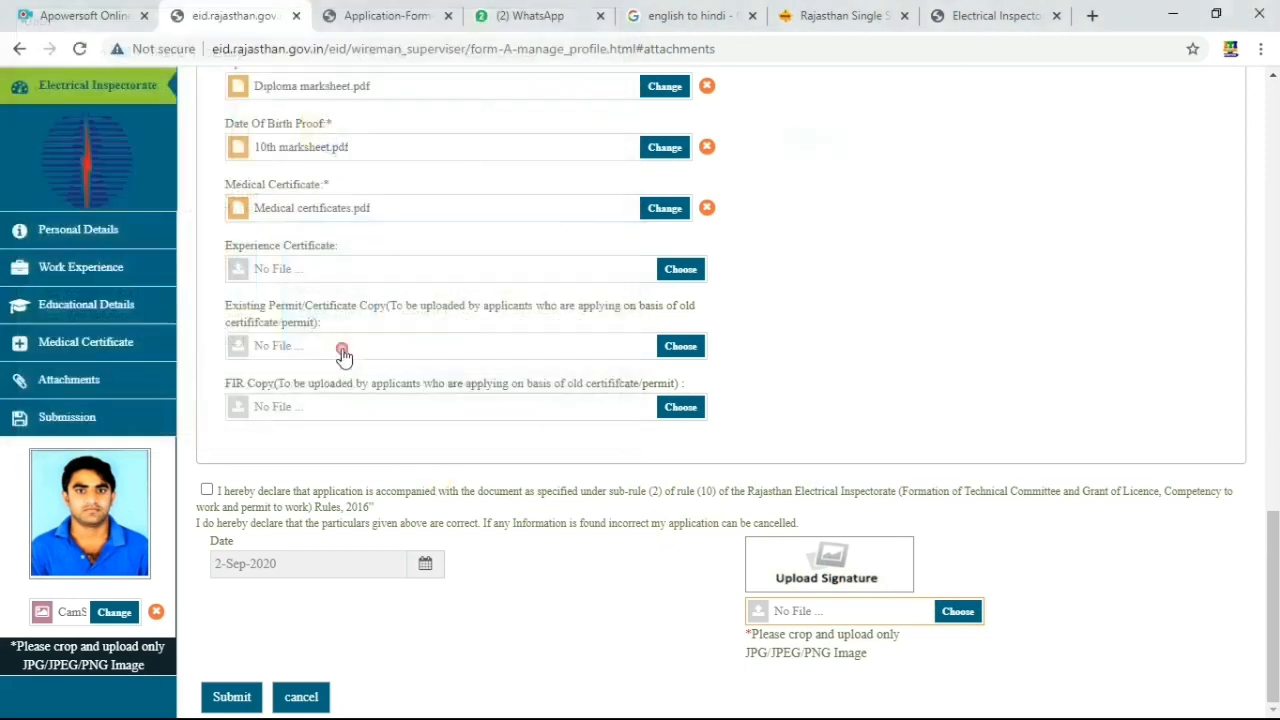
pyautogui.click(774, 54)
pyautogui.click(796, 155)
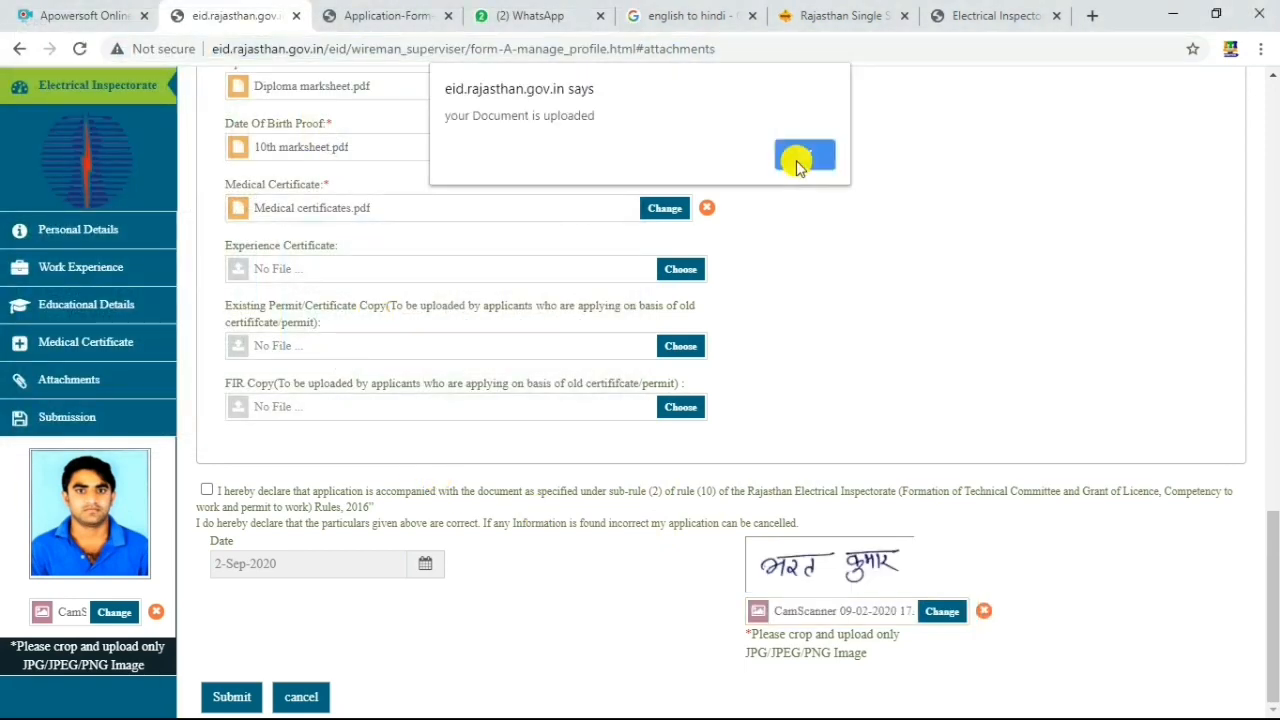
pyautogui.click(800, 158)
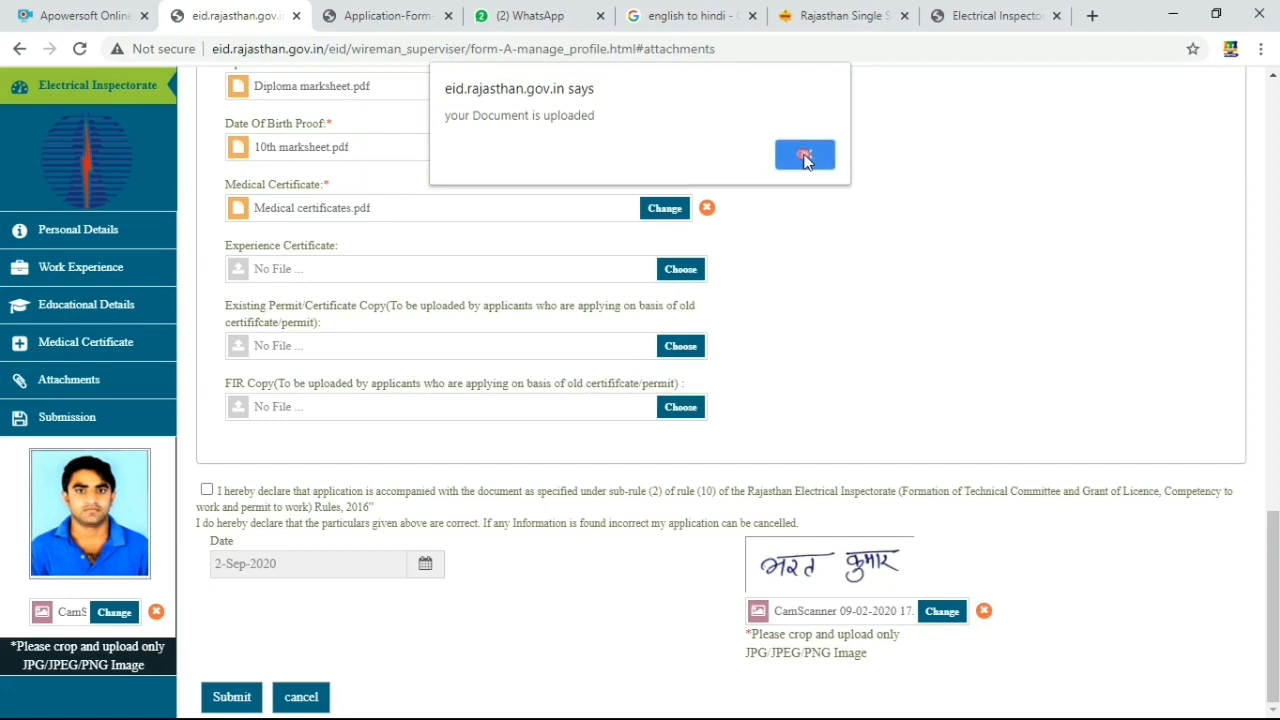
# Accept the declaration about the accompanying documents and try to submit the Form-A application
pyautogui.click(206, 489)
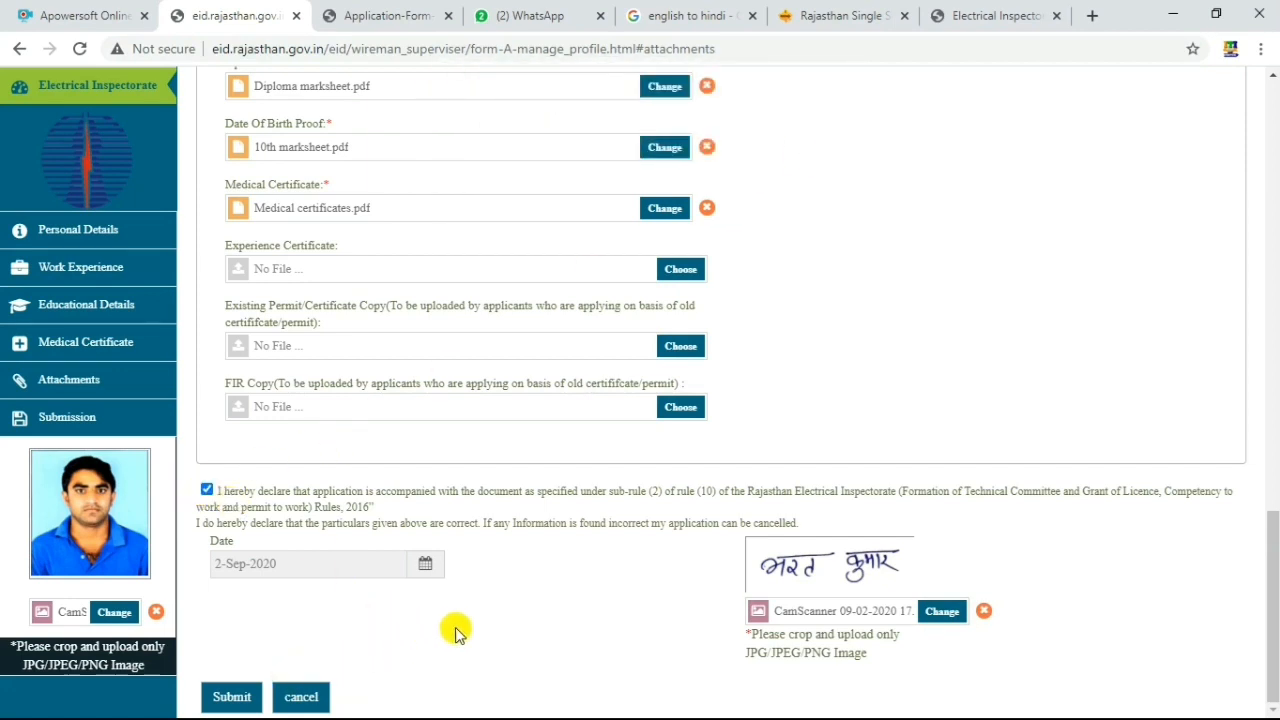
pyautogui.click(228, 700)
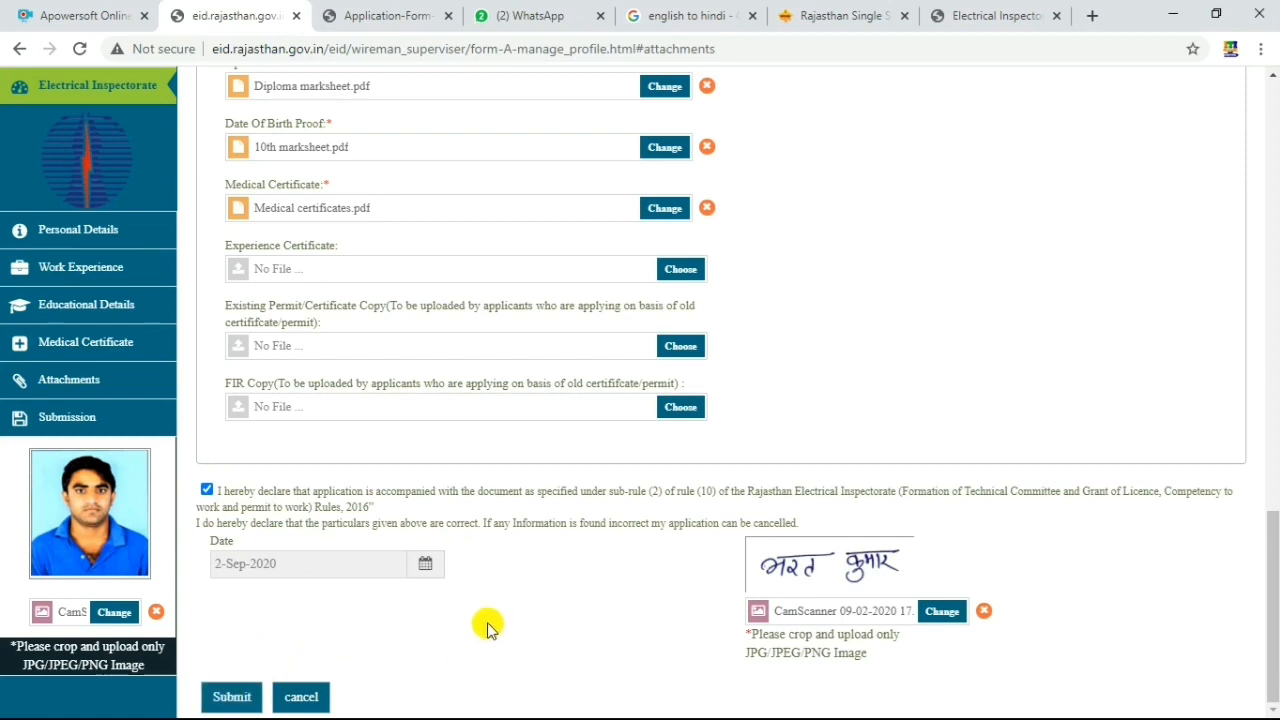
# Go back to Personal Details, fill in the applicant's email and mobile number, and review the work experience, education and medical entries
pyautogui.scroll(9, 487, 627)
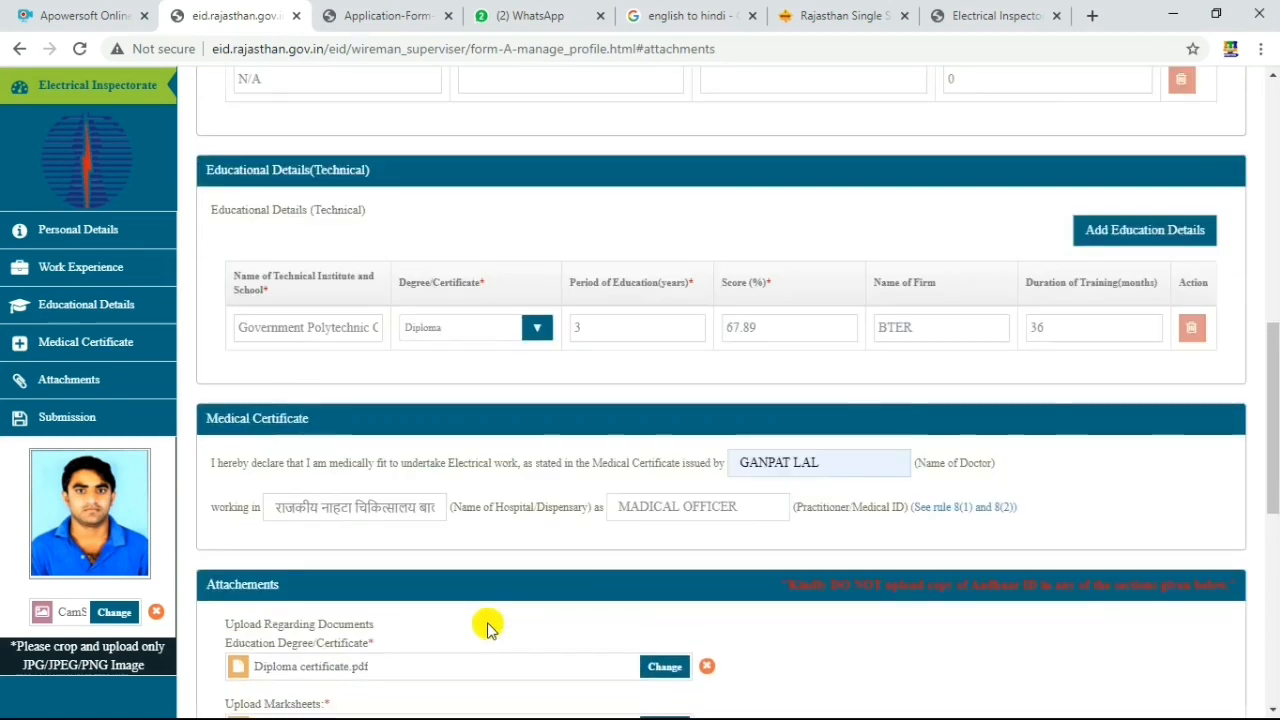
pyautogui.scroll(8, 487, 627)
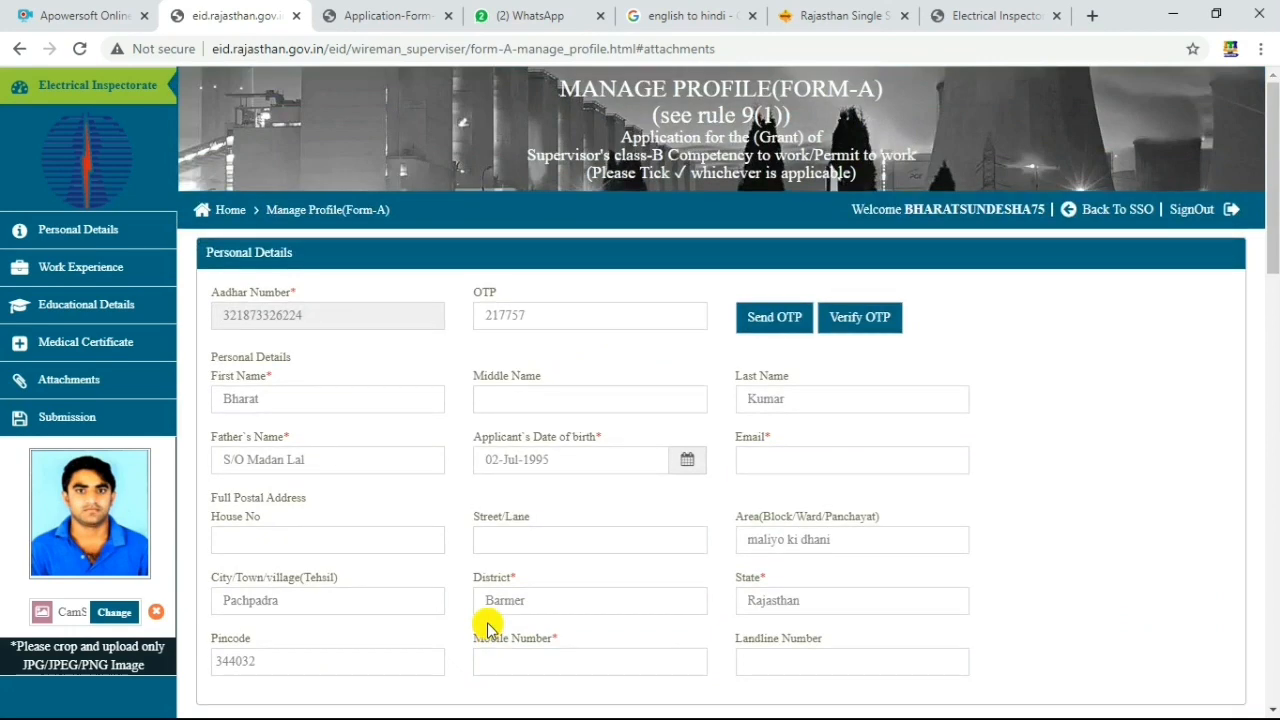
pyautogui.scroll(-1, 487, 627)
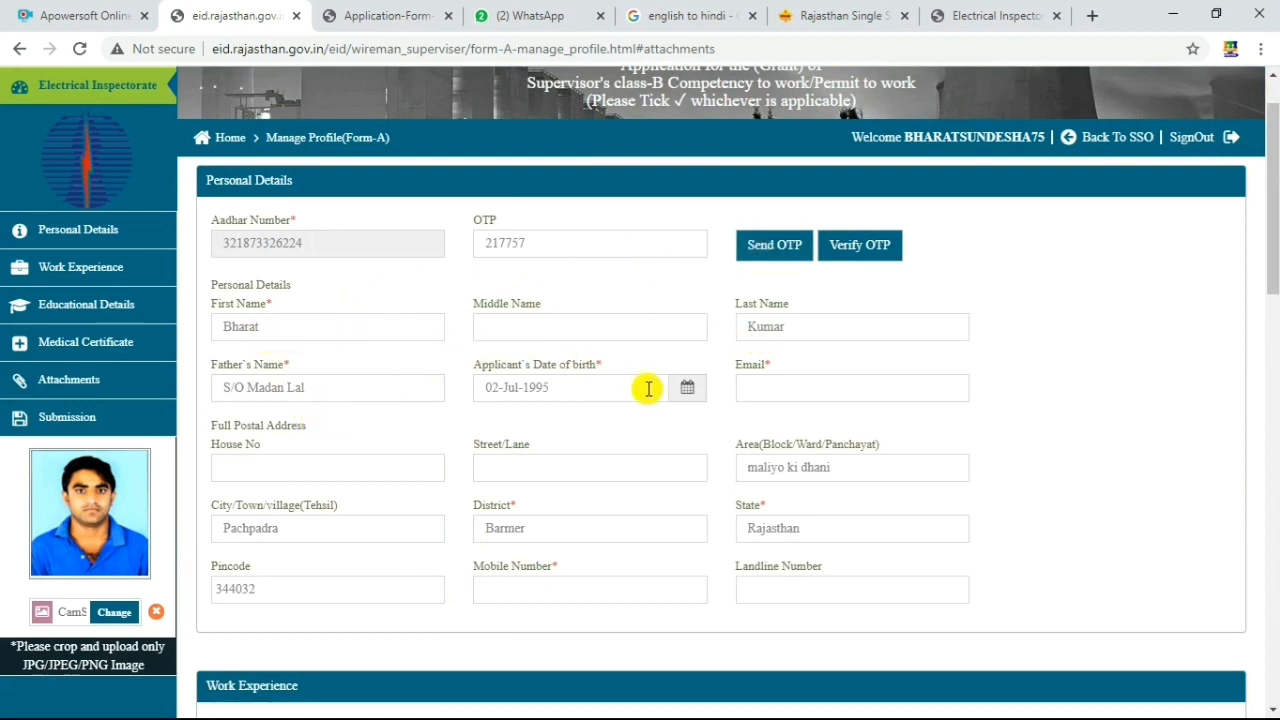
pyautogui.scroll(-1, 647, 470)
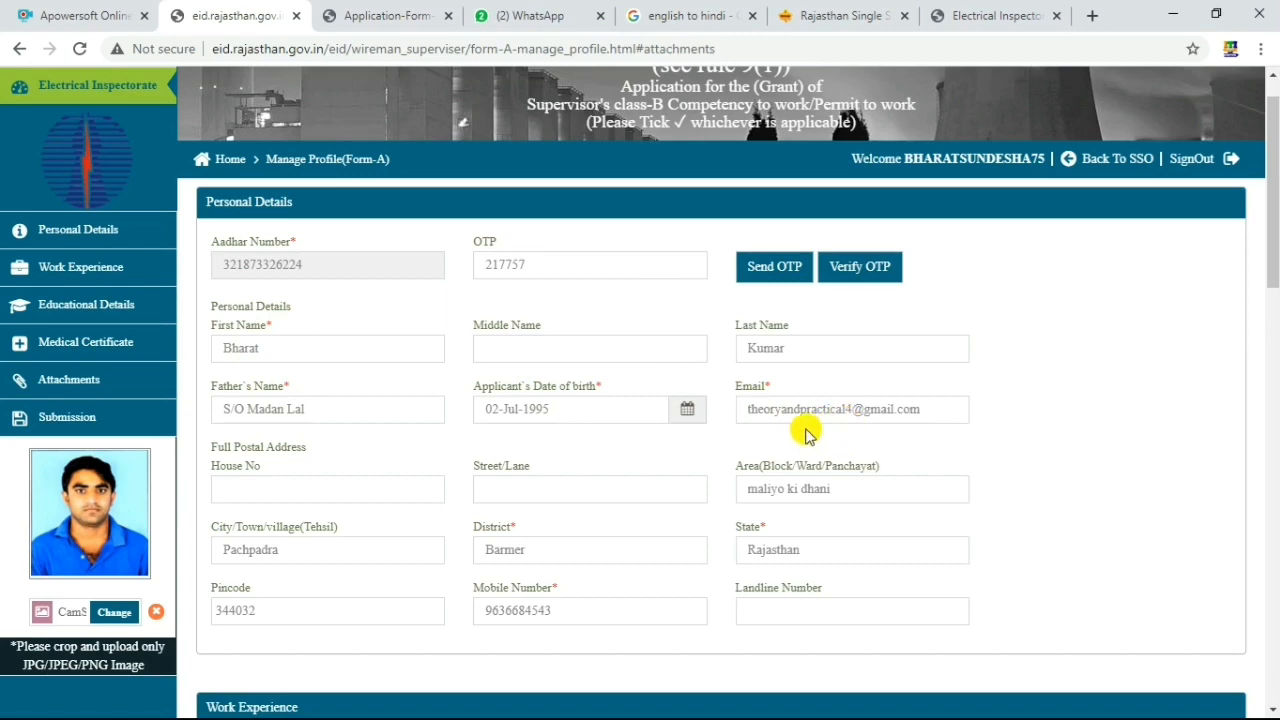
pyautogui.scroll(-1, 688, 486)
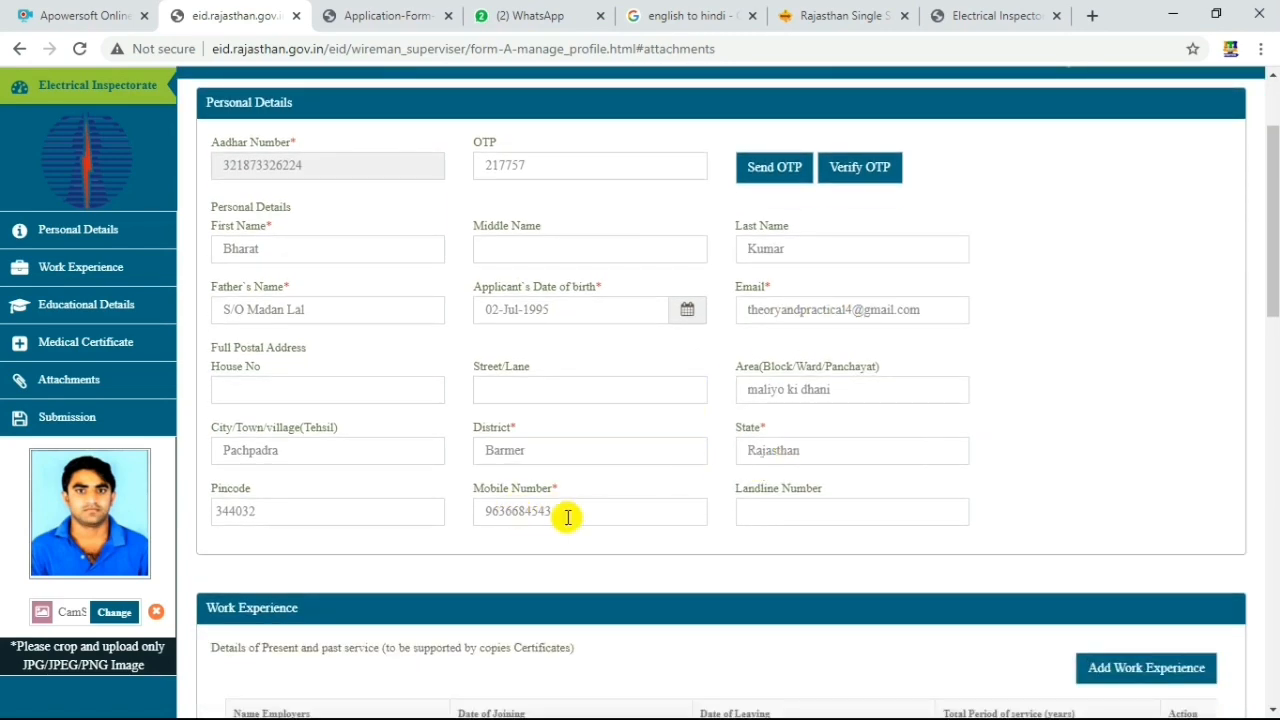
pyautogui.scroll(-6, 567, 517)
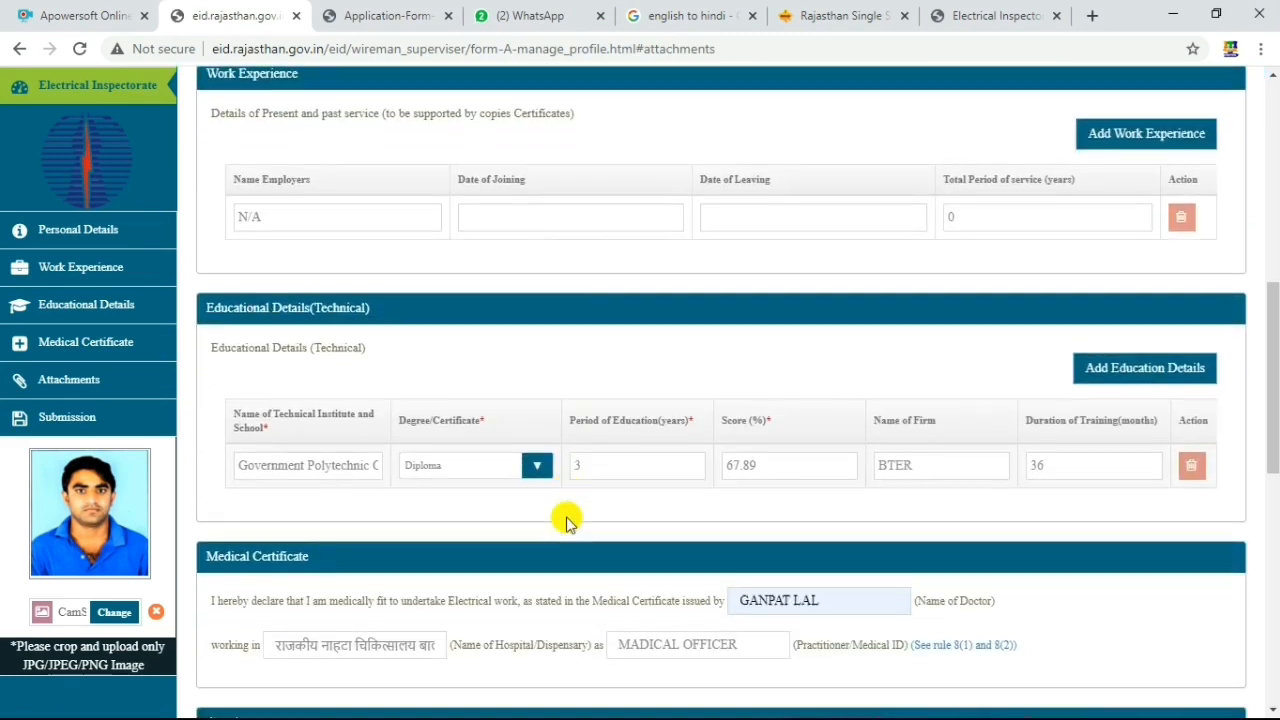
# Submit the completed Form-A application and acknowledge the submission message
pyautogui.scroll(-7, 567, 520)
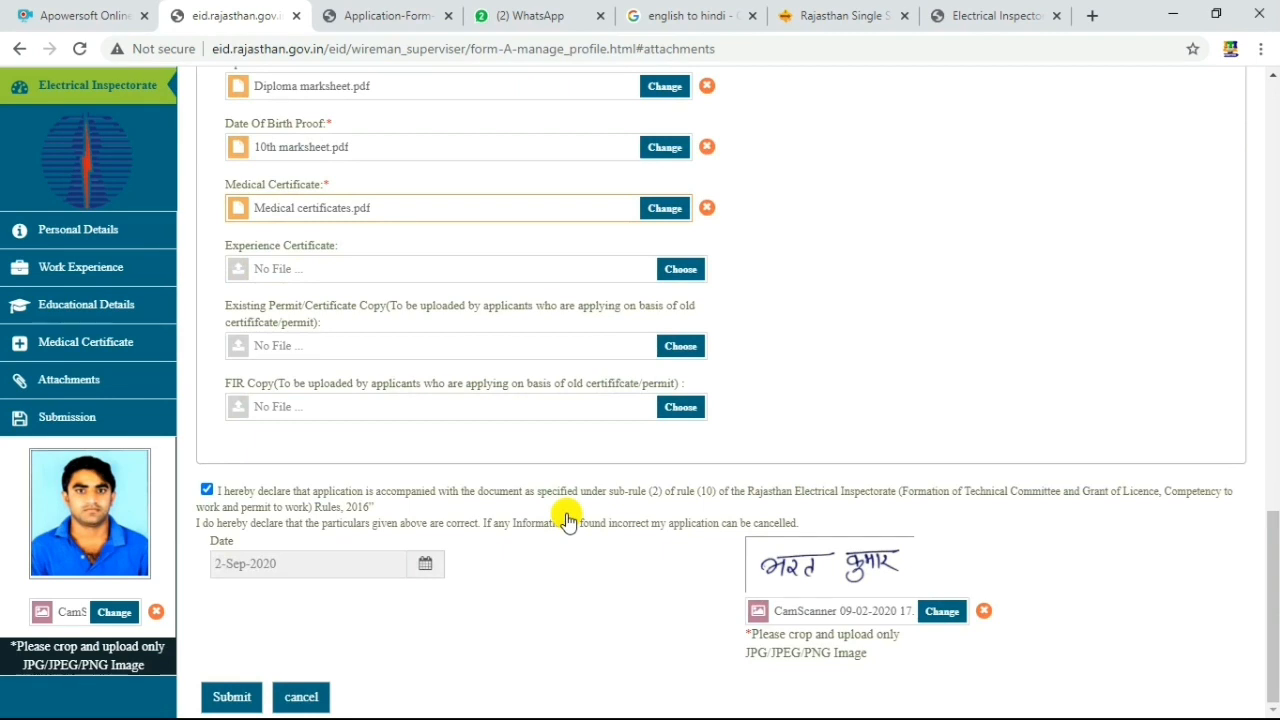
pyautogui.click(226, 700)
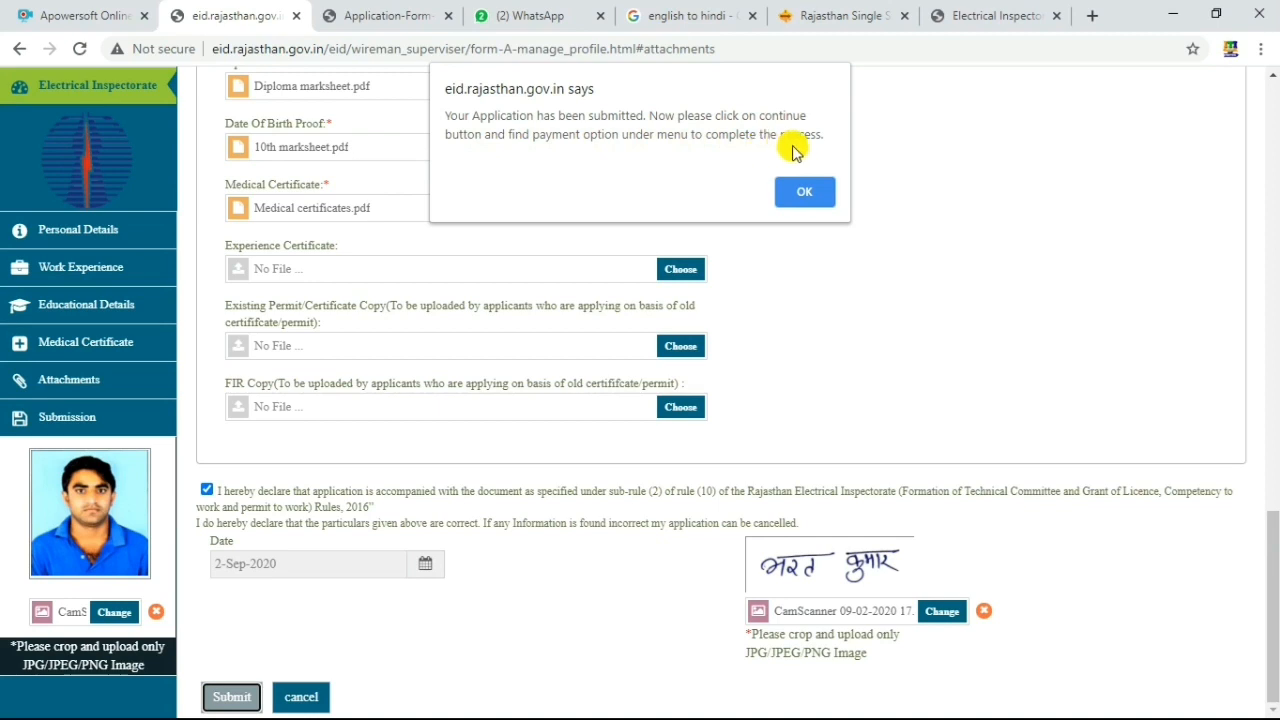
pyautogui.click(806, 192)
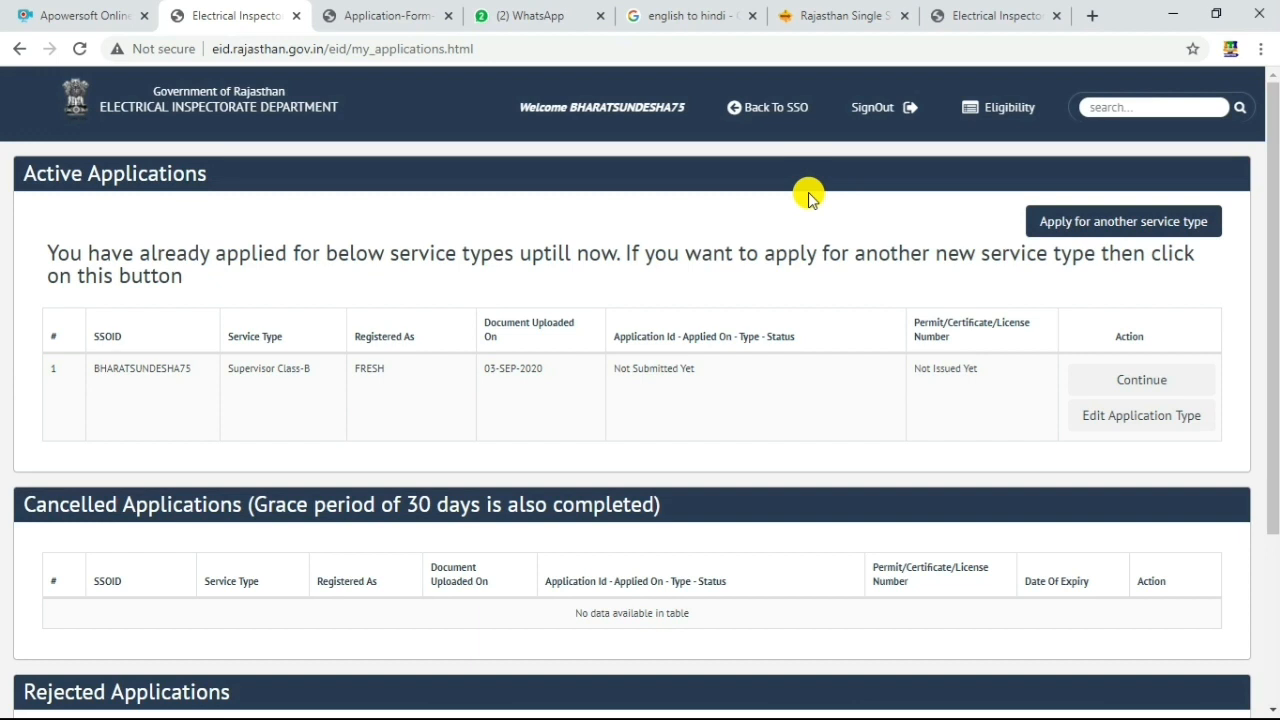
# Continue the Supervisor Class-B application to its fresh Permit To Work payment, agree to pay and proceed with the fees
pyautogui.click(1134, 380)
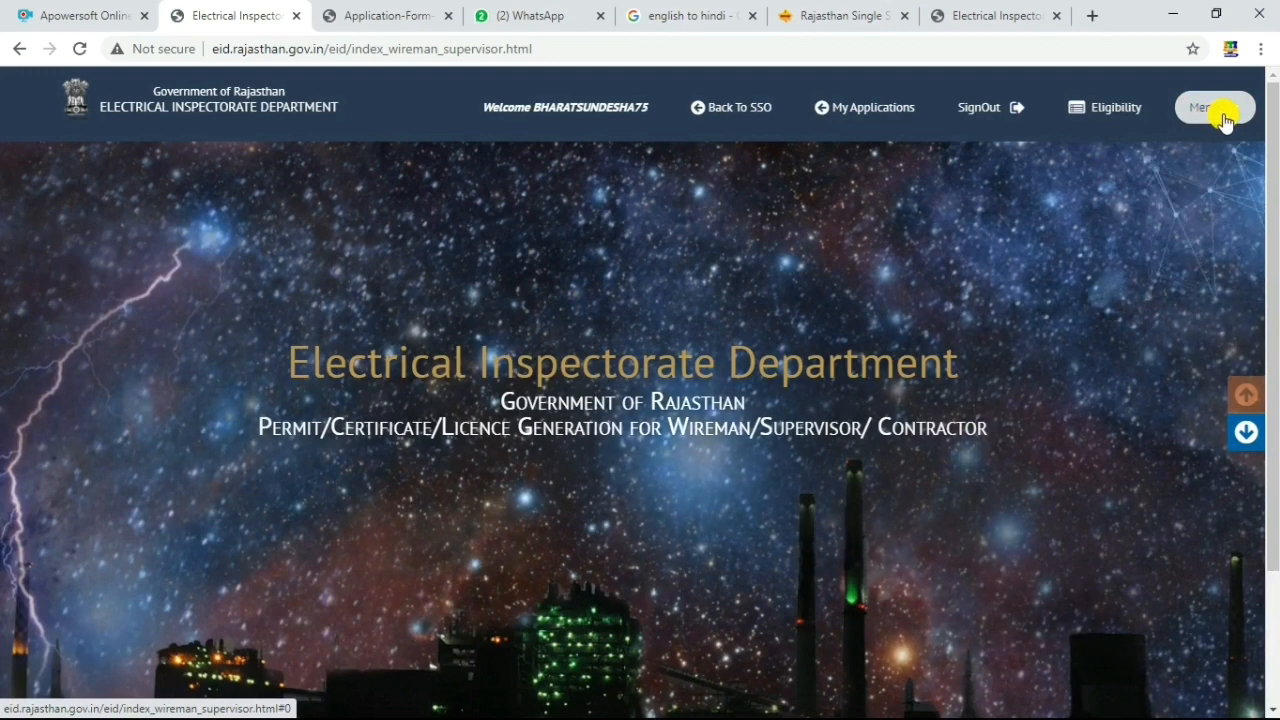
pyautogui.click(1222, 117)
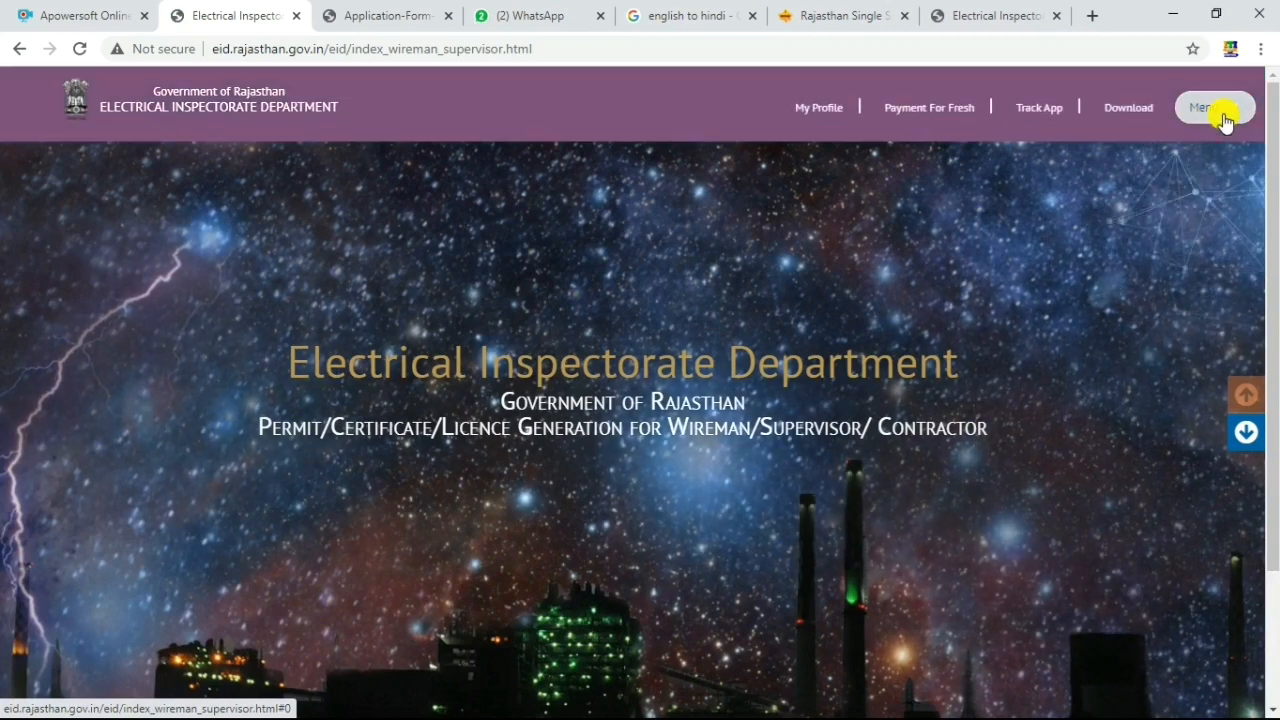
pyautogui.moveTo(957, 103)
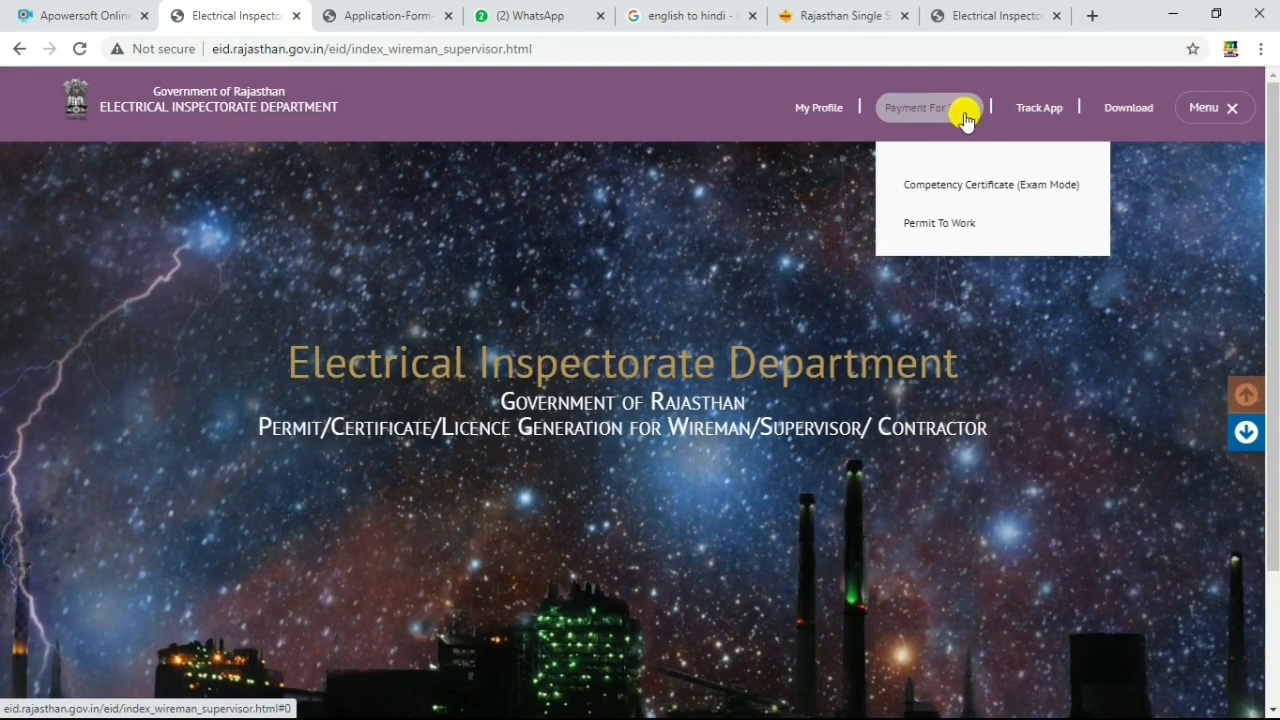
pyautogui.click(970, 234)
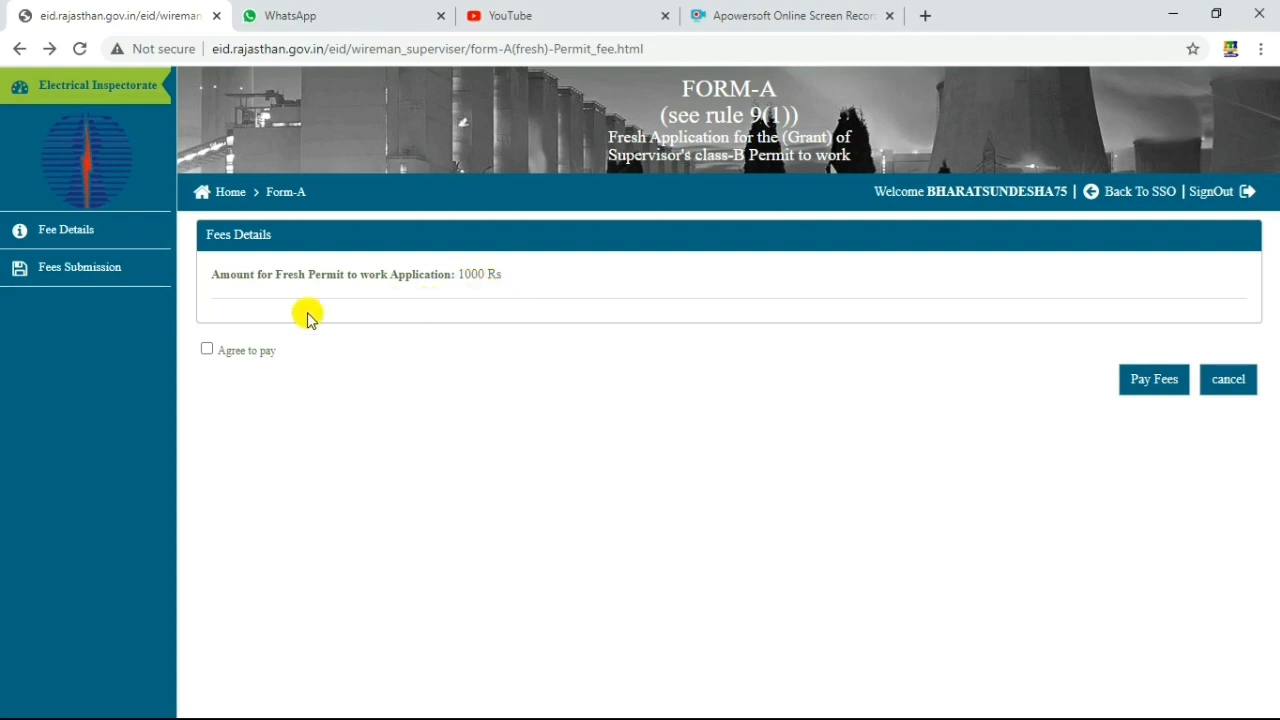
pyautogui.click(207, 349)
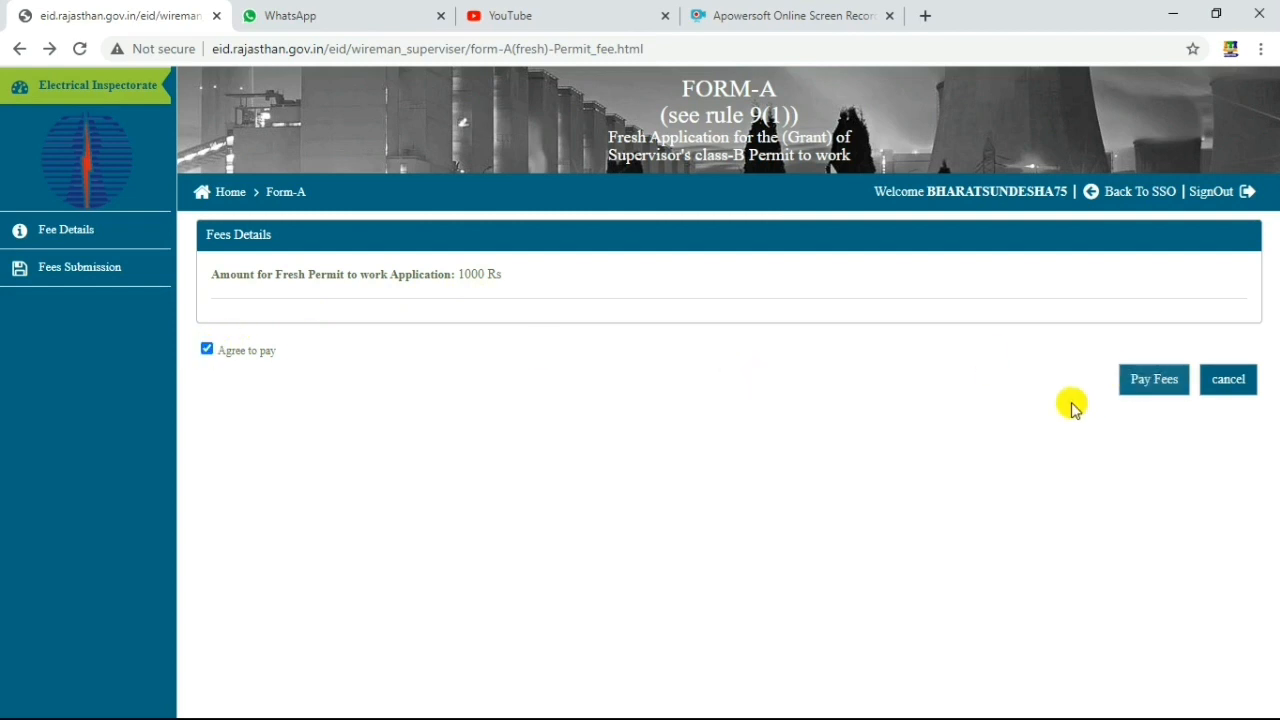
pyautogui.click(1148, 390)
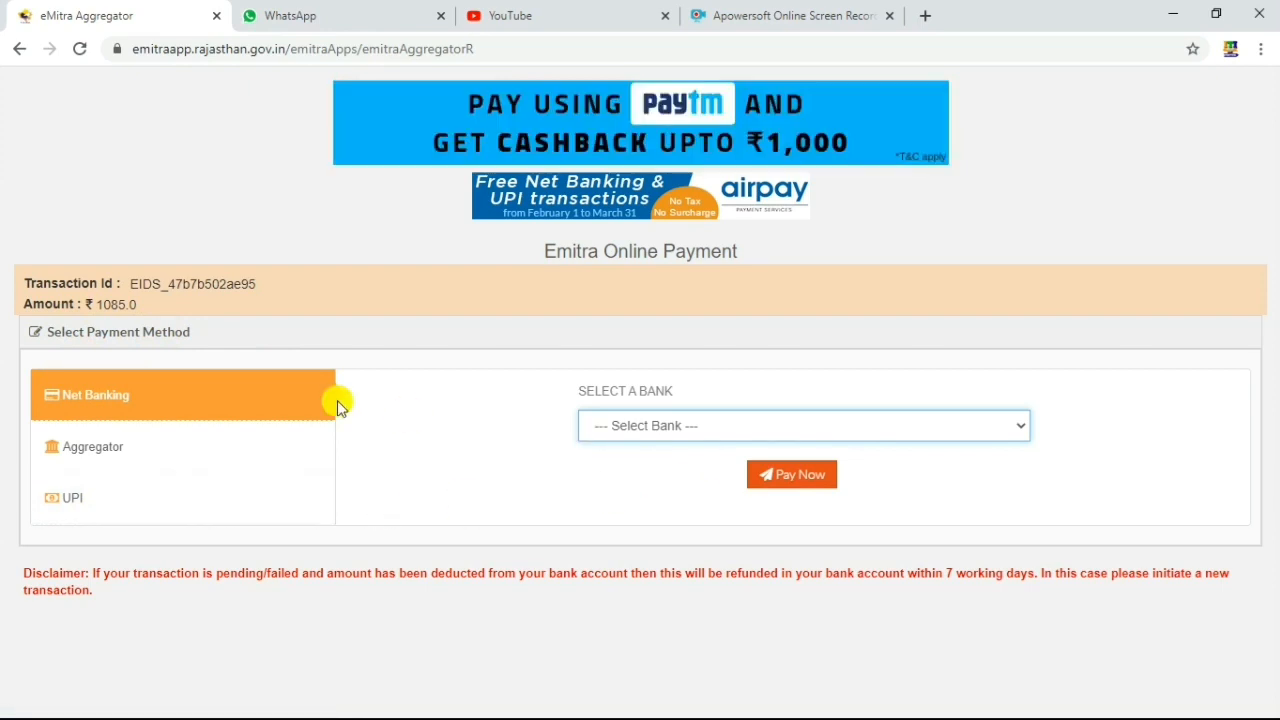
# Choose net banking with HDFC BANK (RPP) as the payment method and proceed to pay
pyautogui.click(247, 400)
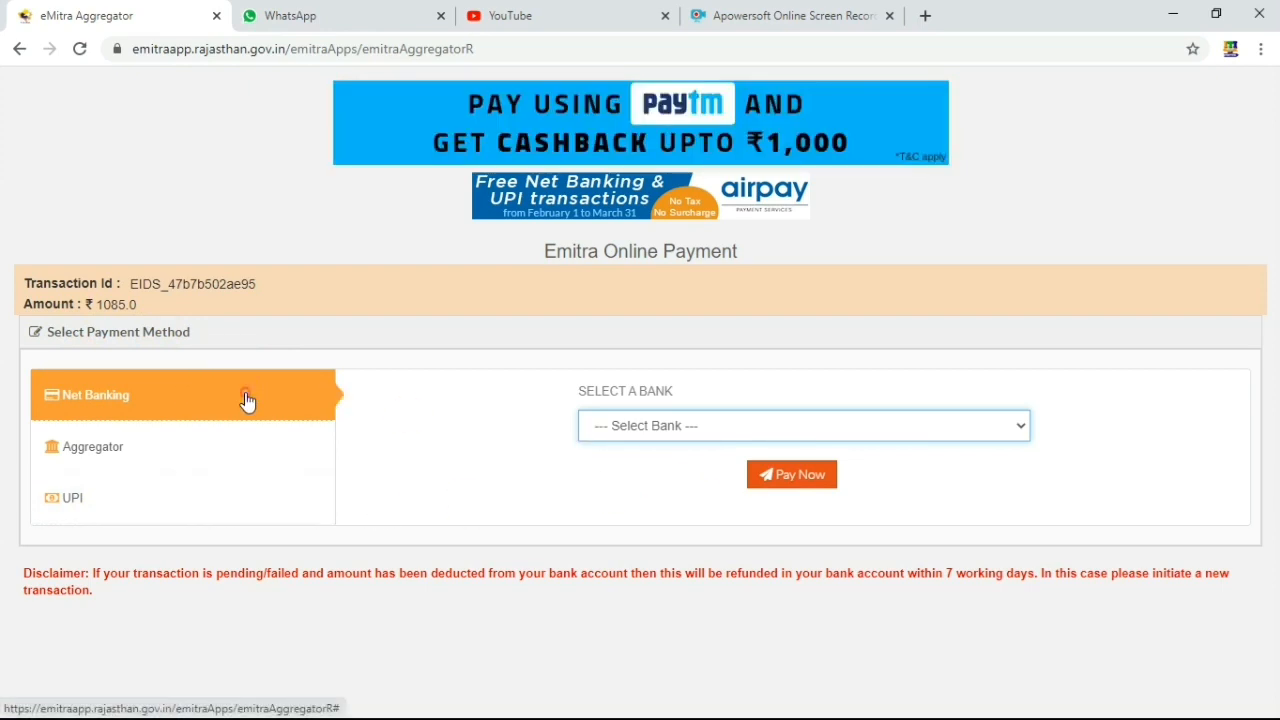
pyautogui.click(1019, 427)
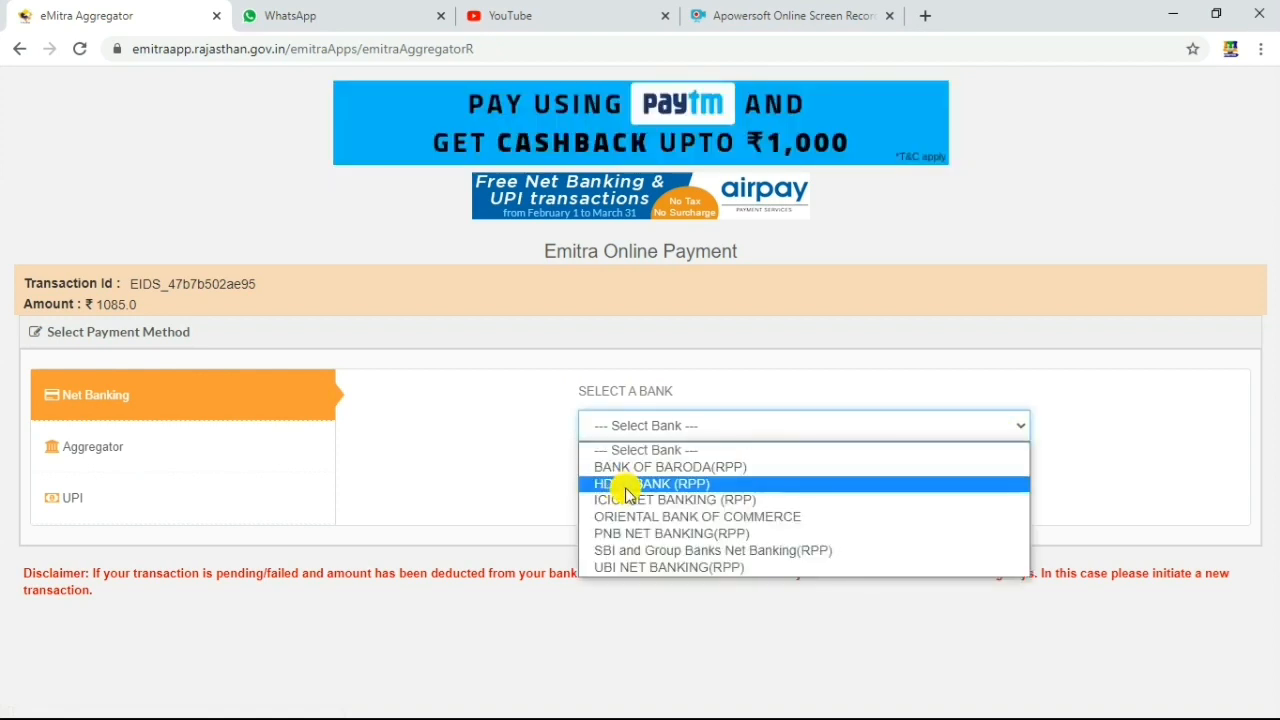
pyautogui.click(650, 483)
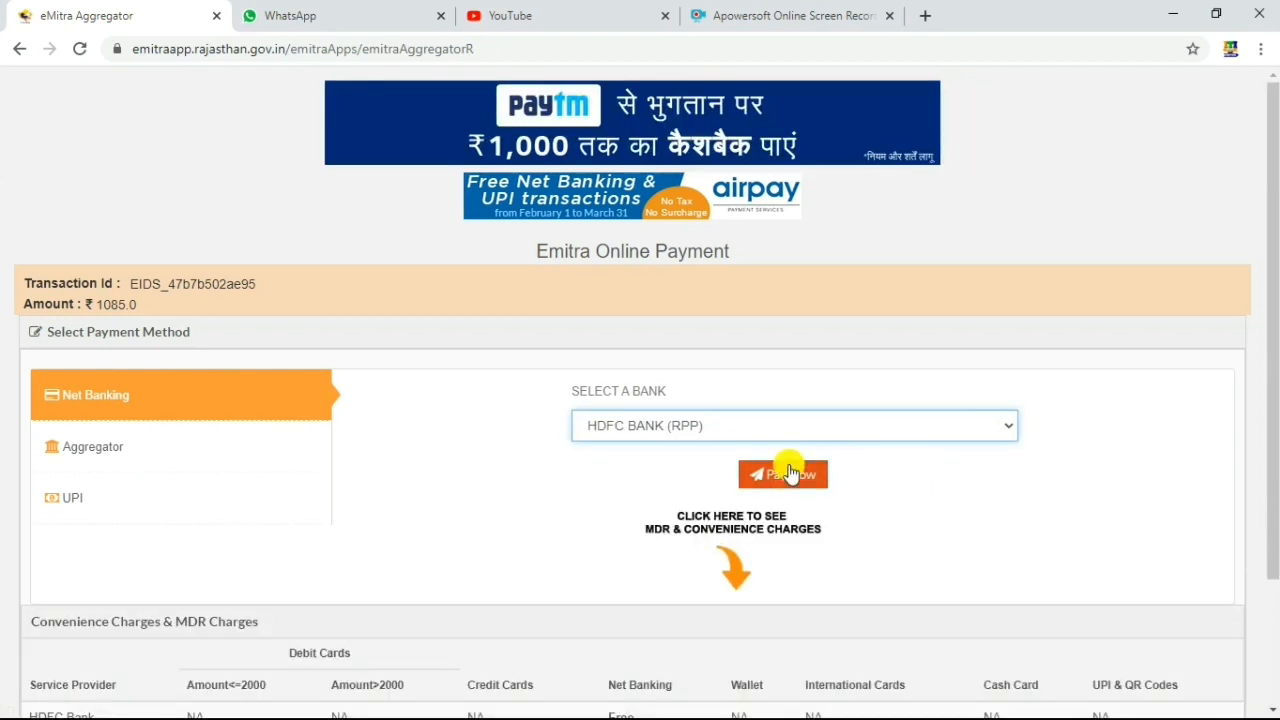
pyautogui.click(776, 477)
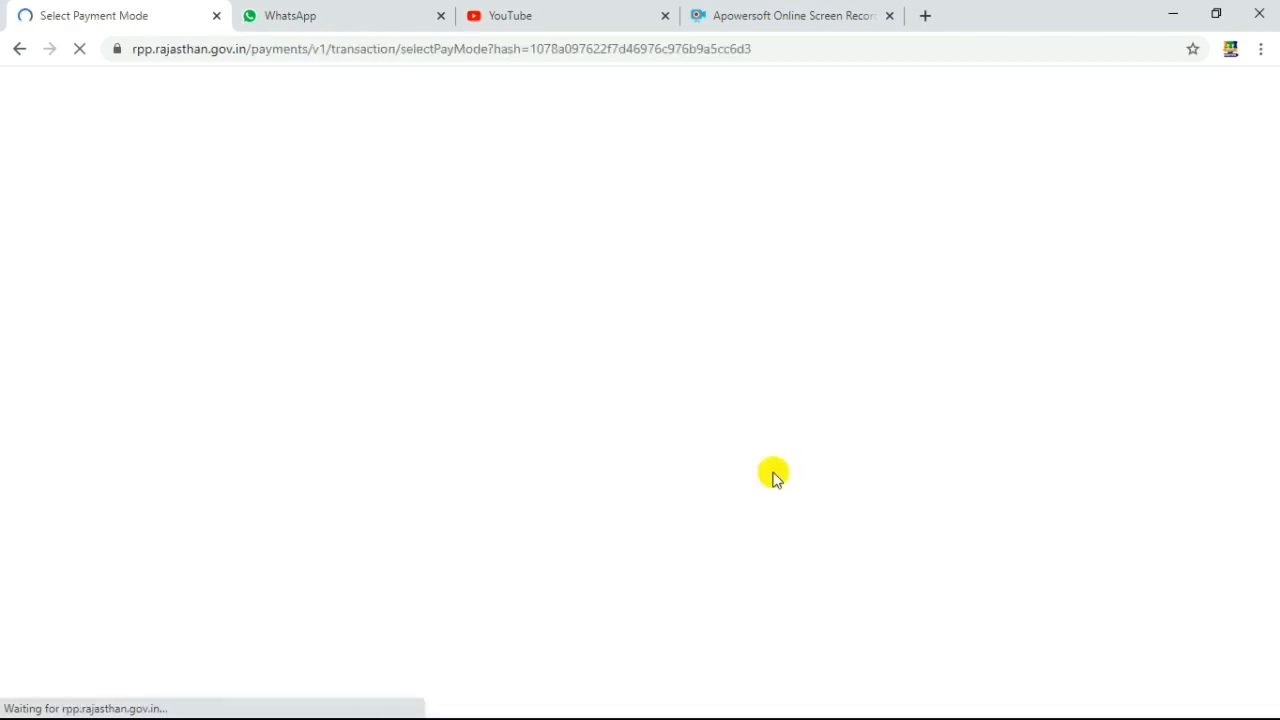